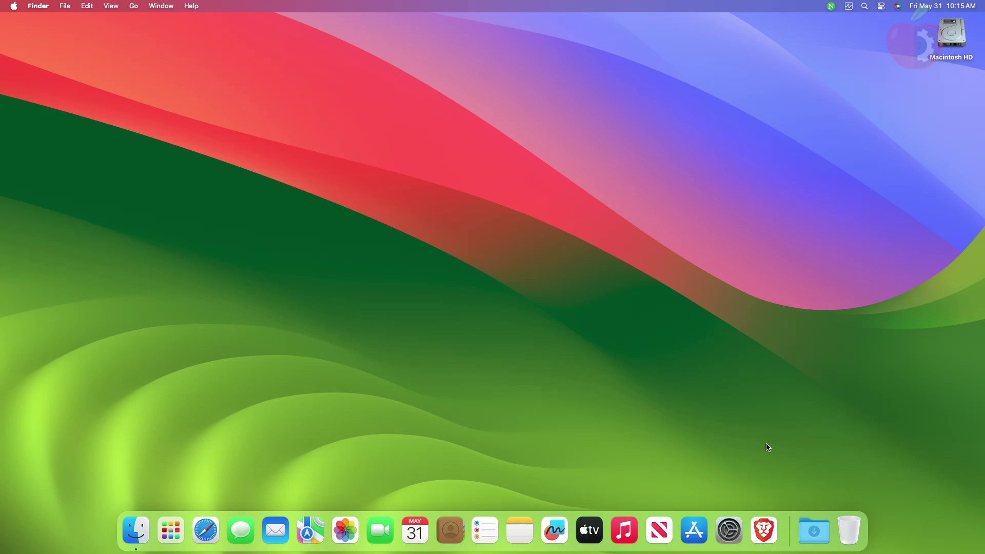
# - Launch Brave and look over the open bootloader, Clover Configurator and kext release pages
pyautogui.click(764, 531)
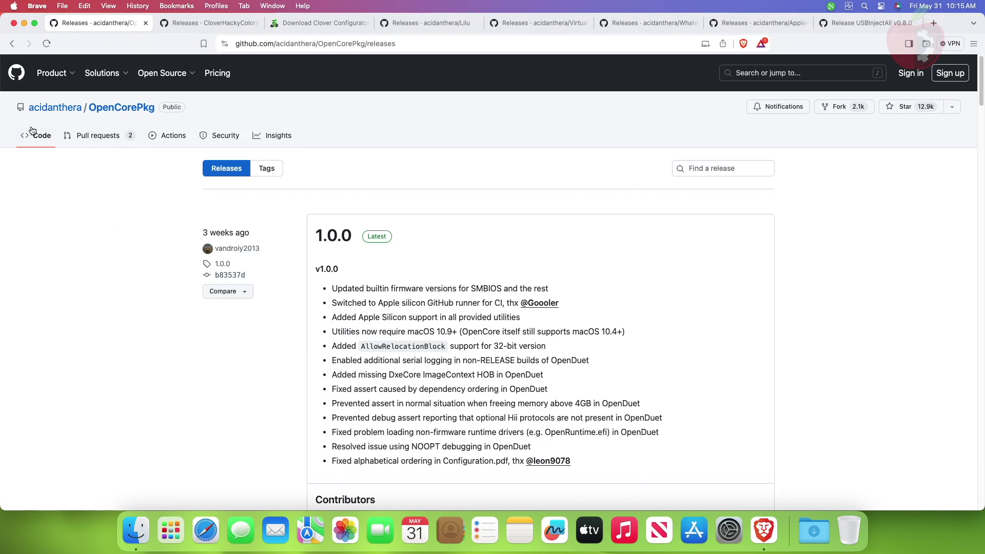
pyautogui.click(211, 23)
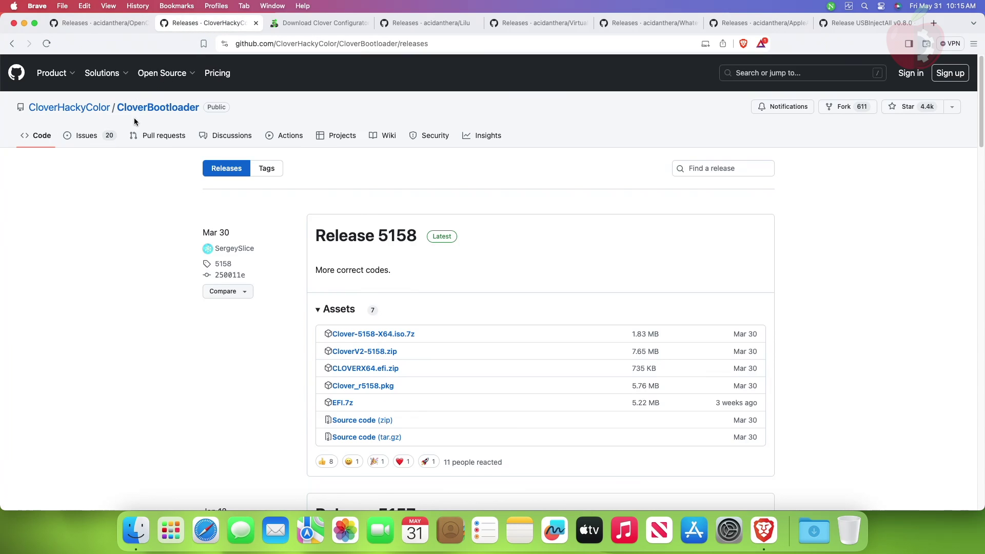
pyautogui.click(300, 26)
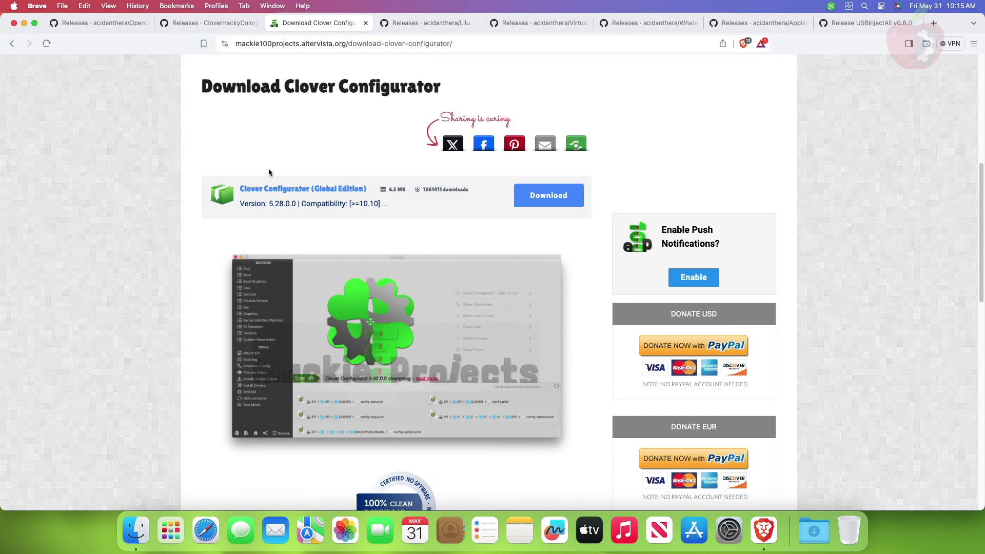
pyautogui.click(425, 23)
pyautogui.click(564, 24)
pyautogui.click(651, 23)
pyautogui.click(759, 23)
pyautogui.click(874, 24)
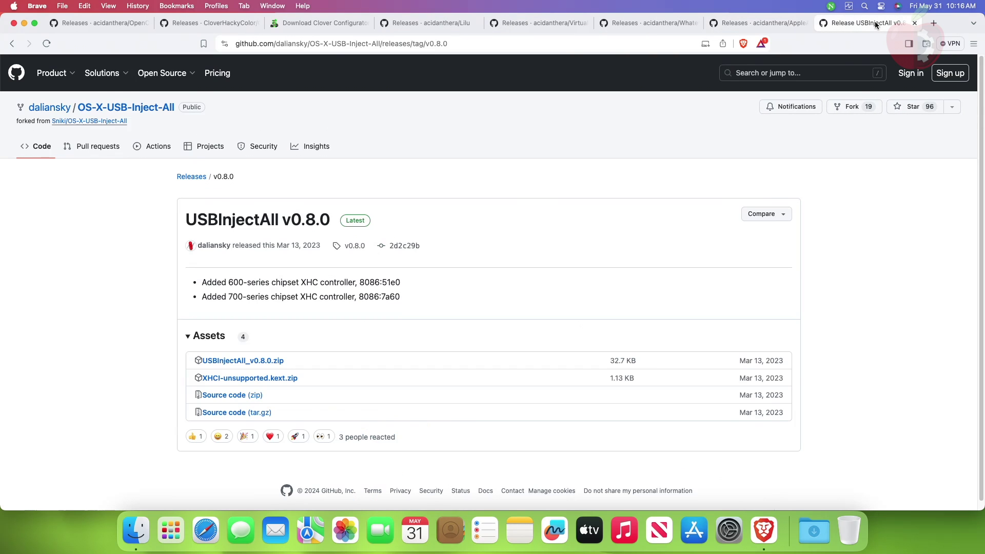
pyautogui.click(82, 24)
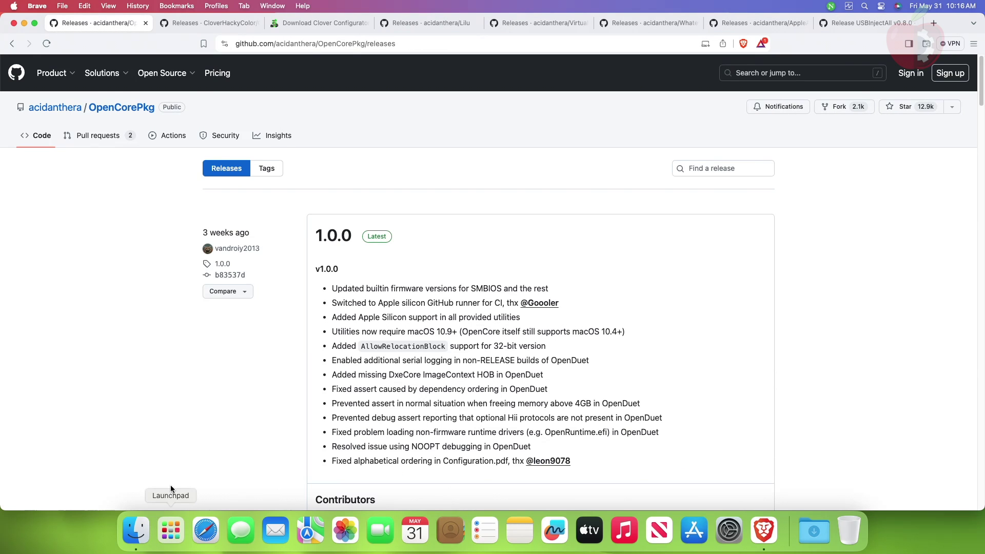
pyautogui.scroll(-5, 181, 473)
# - Download OpenCore-1.0.0-RELEASE.zip and the Clover_r5158.pkg installer to Downloads
pyautogui.click(375, 419)
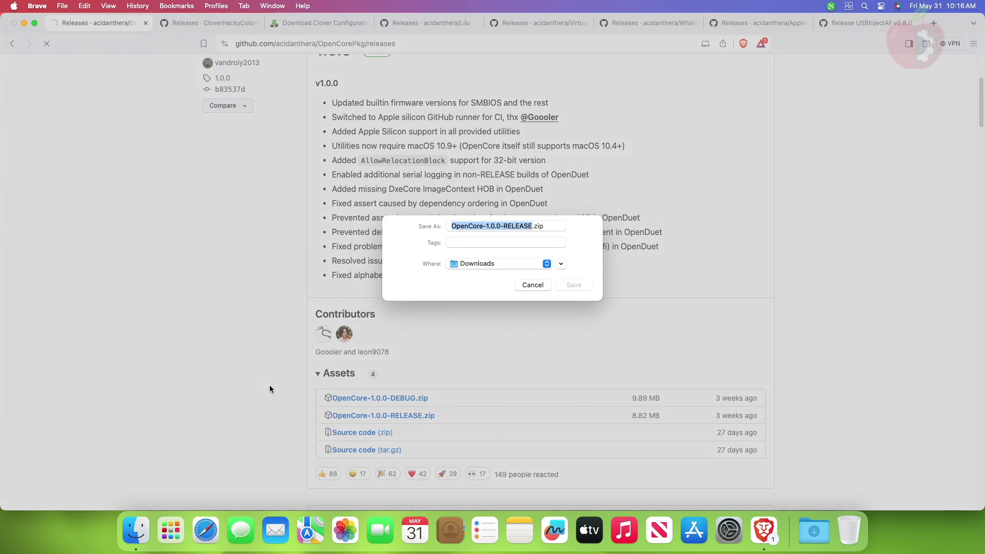
pyautogui.press('Return')
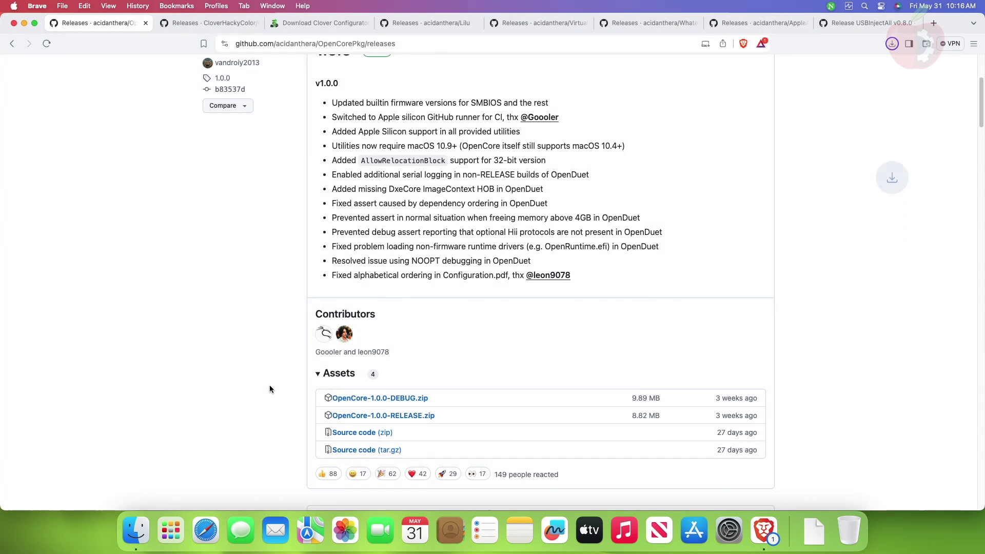
pyautogui.click(225, 23)
pyautogui.click(385, 391)
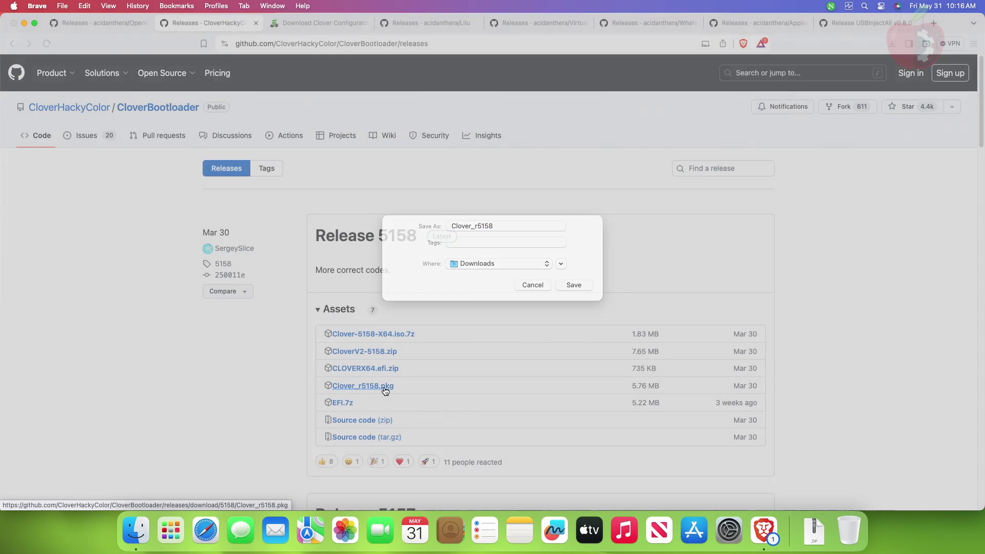
pyautogui.press('Return')
# - Download Clover Configurator Global Edition into Downloads as CCG
pyautogui.click(337, 23)
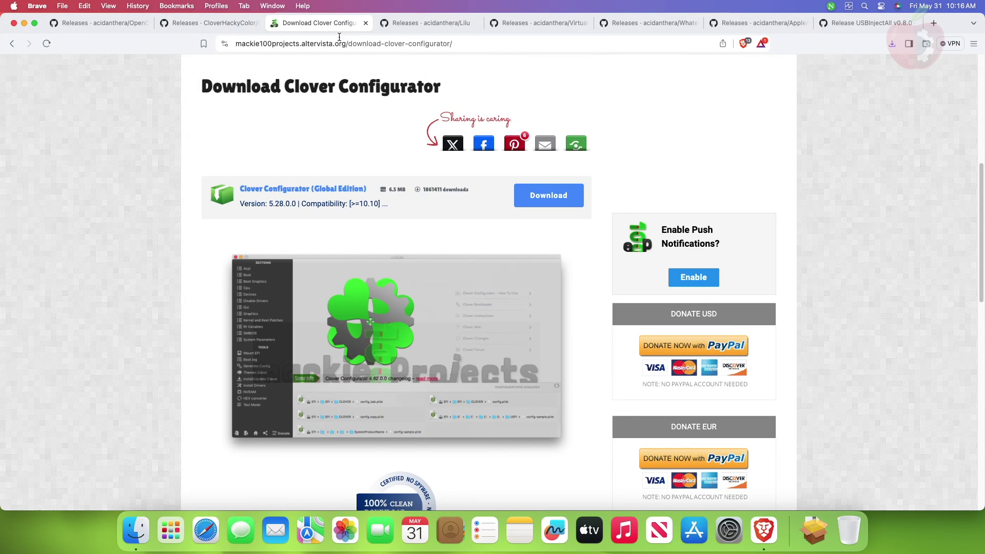
pyautogui.click(540, 200)
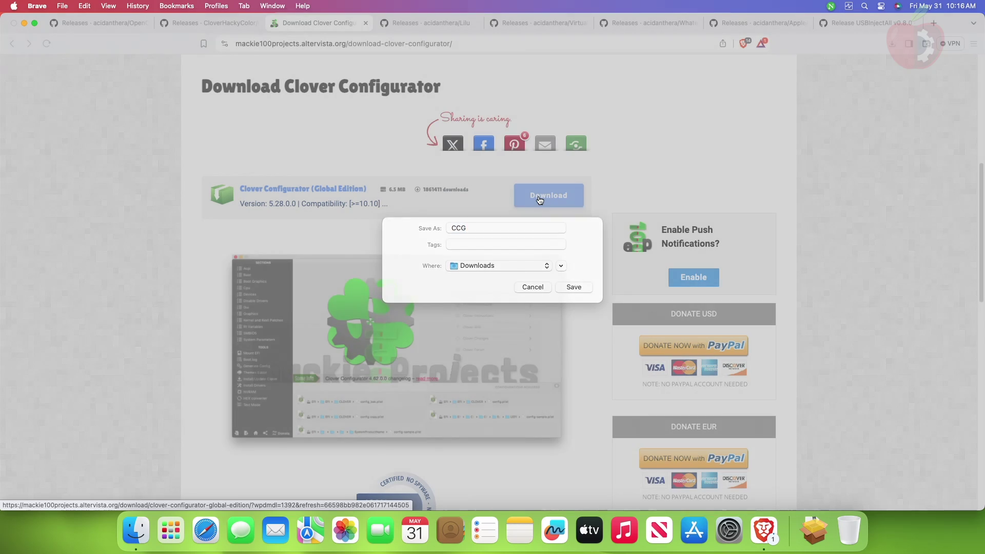
pyautogui.press('Return')
# - Download the Lilu 1.6.7, VirtualSMC 1.3.2 and WhateverGreen 1.6.6 release zips
pyautogui.click(430, 28)
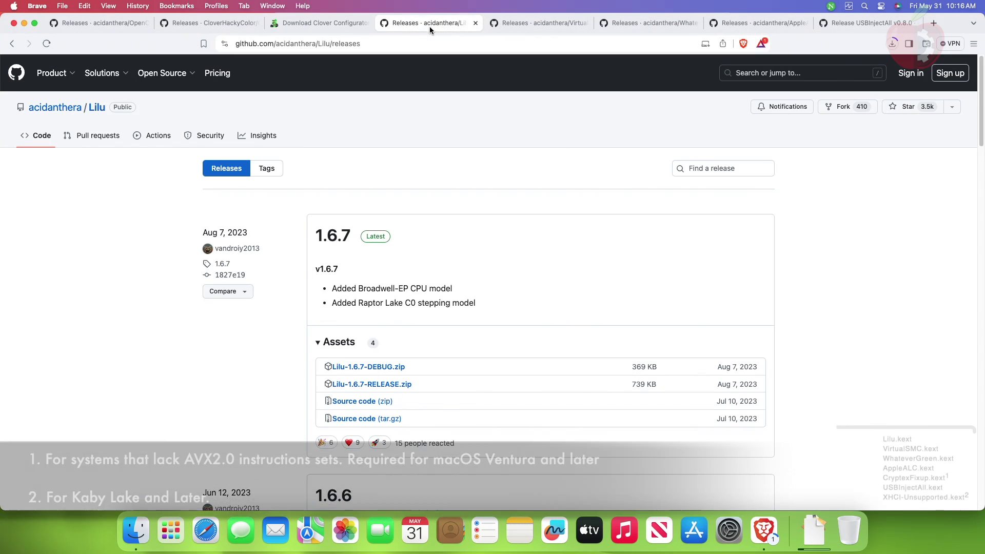
pyautogui.click(400, 385)
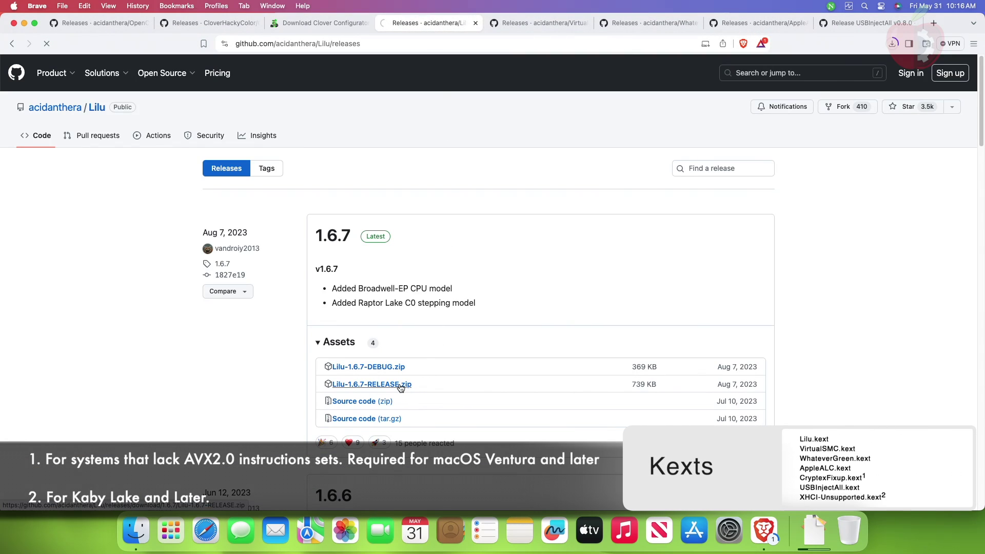
pyautogui.press('Return')
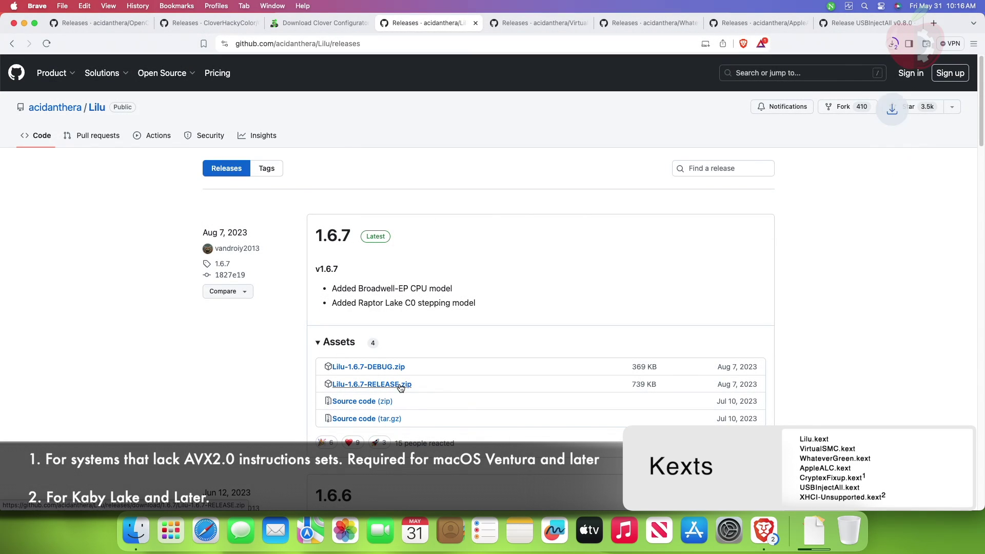
pyautogui.click(550, 23)
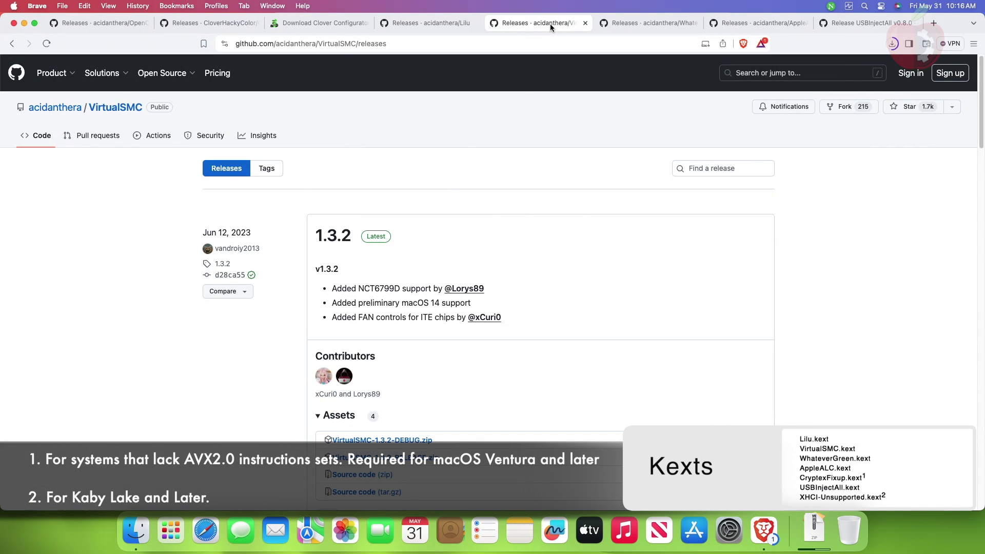
pyautogui.click(382, 440)
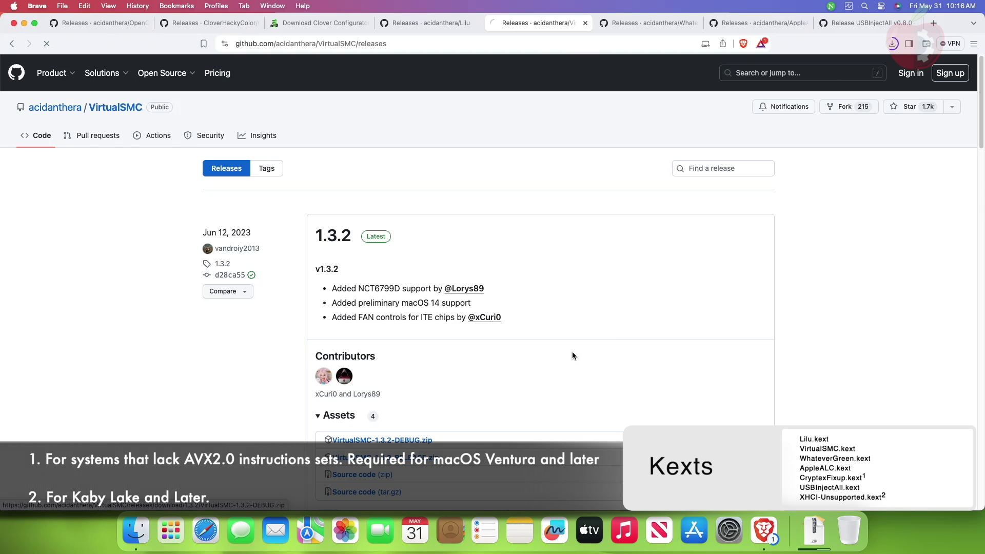
pyautogui.press('Return')
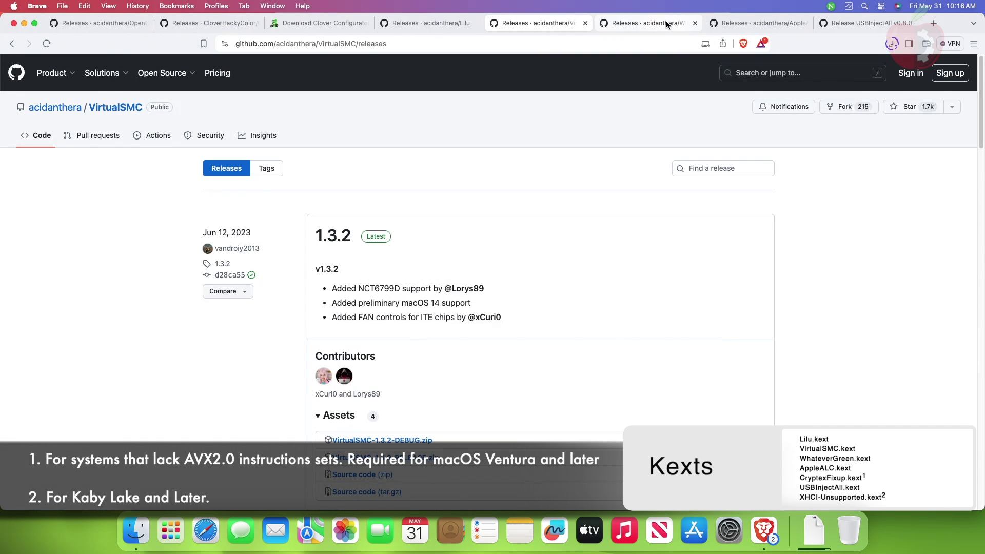
pyautogui.click(667, 23)
pyautogui.click(432, 469)
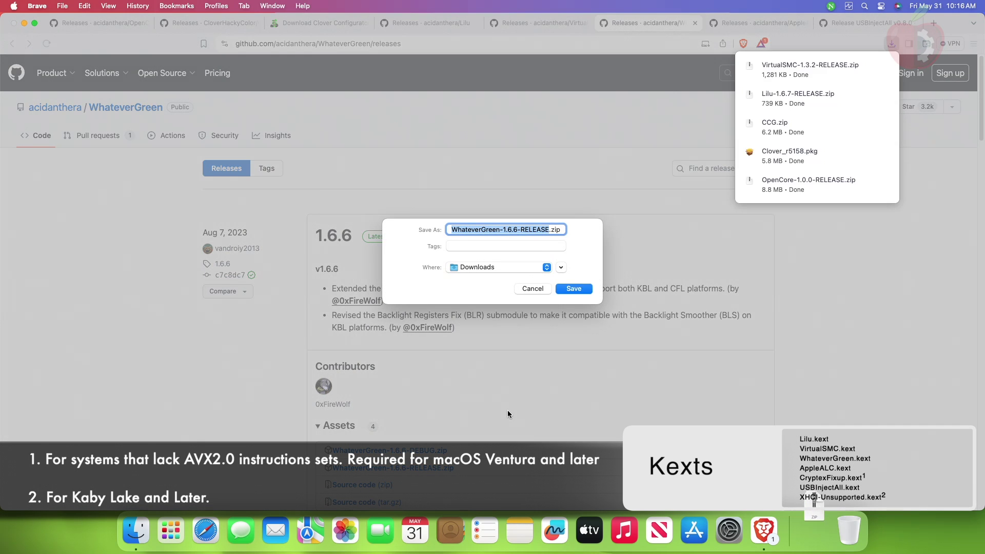
pyautogui.press('Escape')
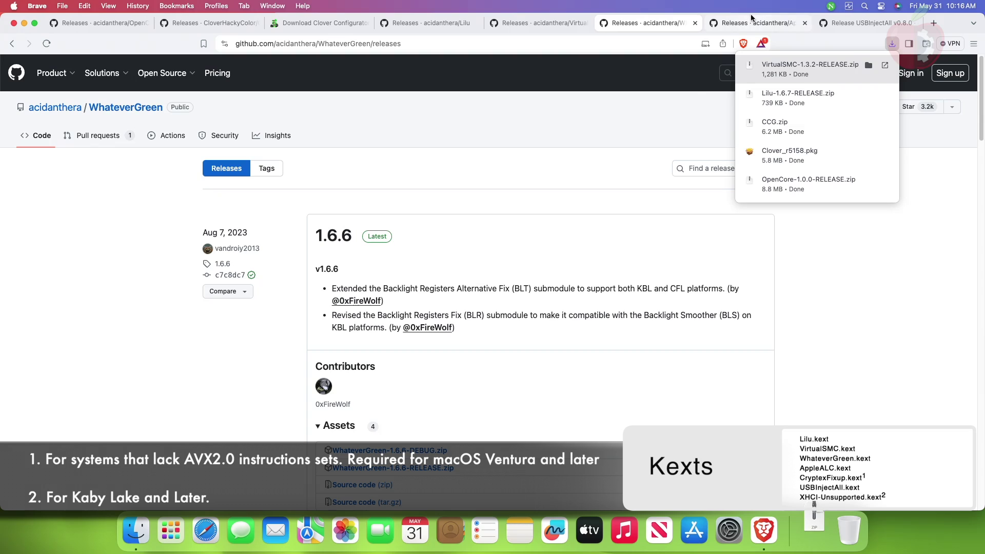
# - Download the AppleALC 1.9.0, USBInjectAll v0.8.0 and XHCI-unsupported.kext zips
pyautogui.click(748, 24)
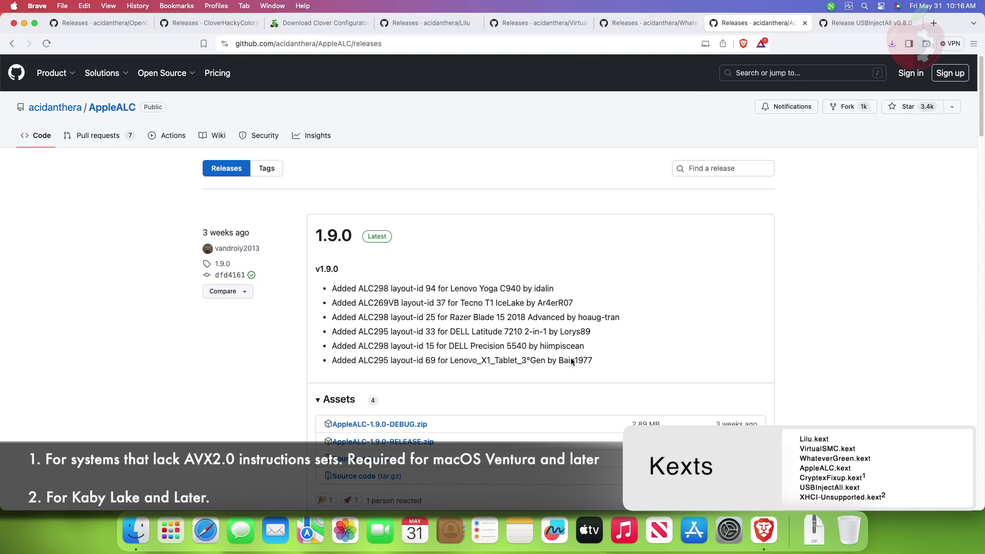
pyautogui.click(390, 444)
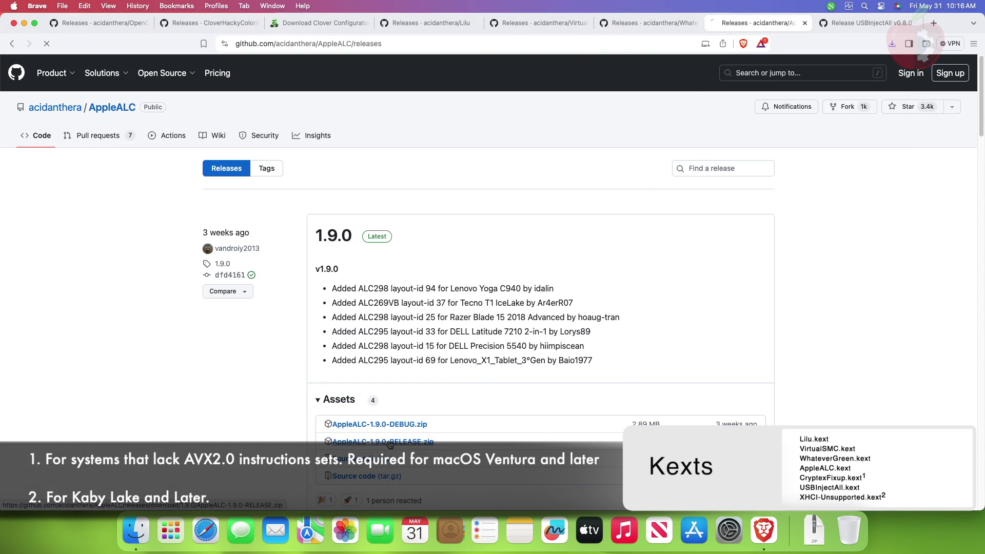
pyautogui.press('Return')
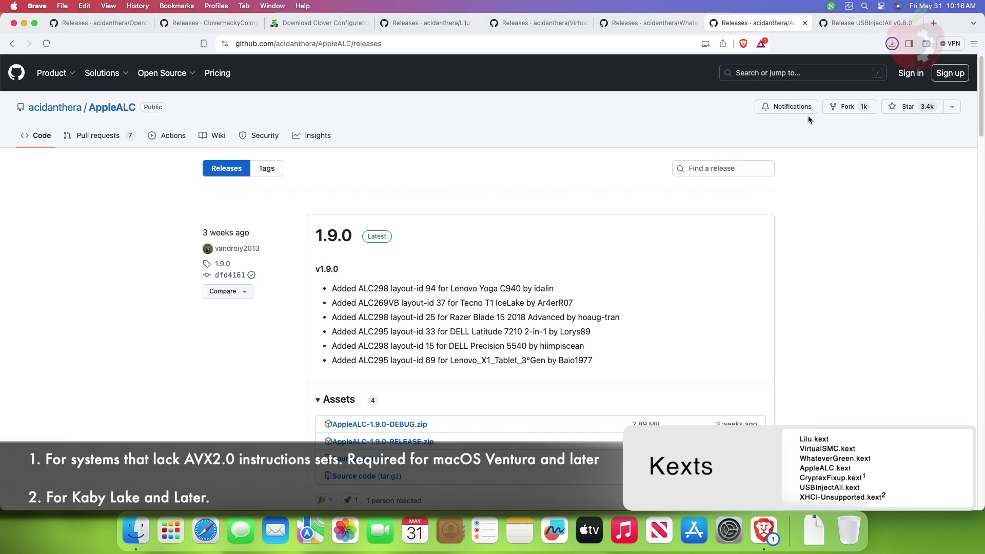
pyautogui.click(849, 26)
pyautogui.click(252, 361)
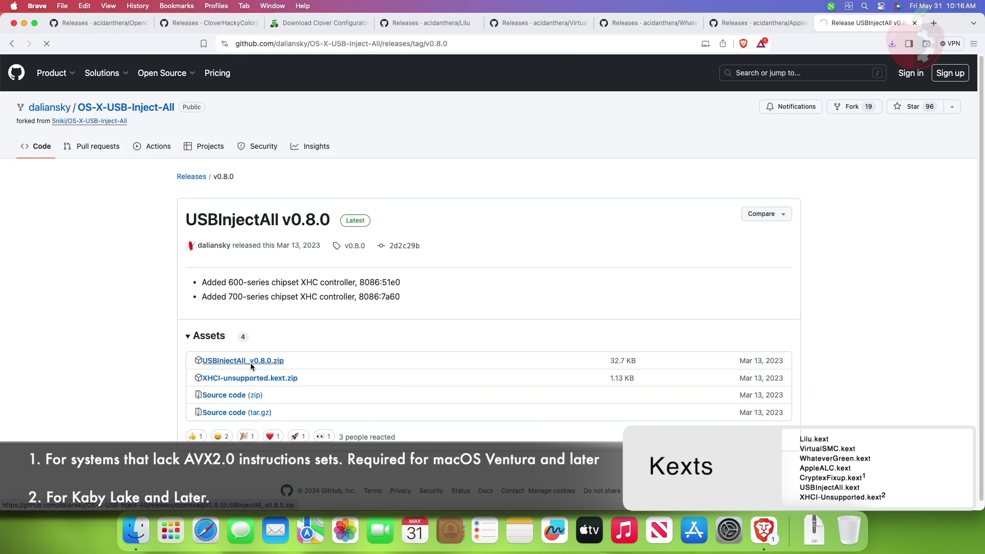
pyautogui.press('Return')
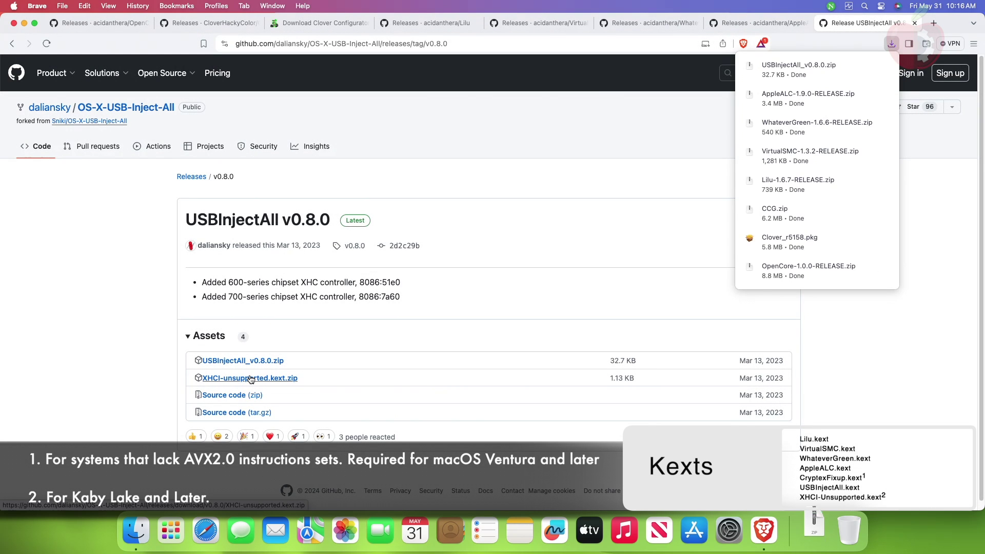
pyautogui.click(251, 378)
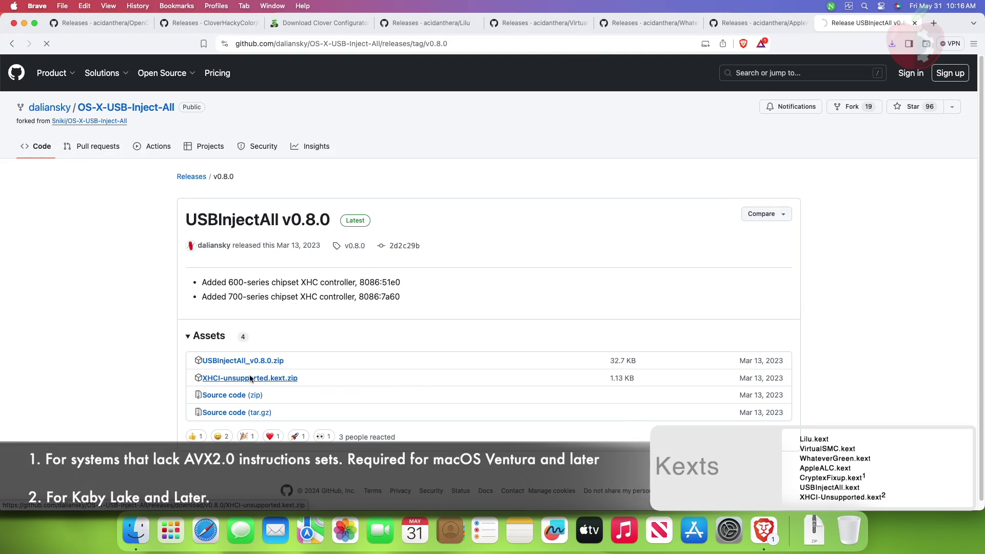
pyautogui.press('Return')
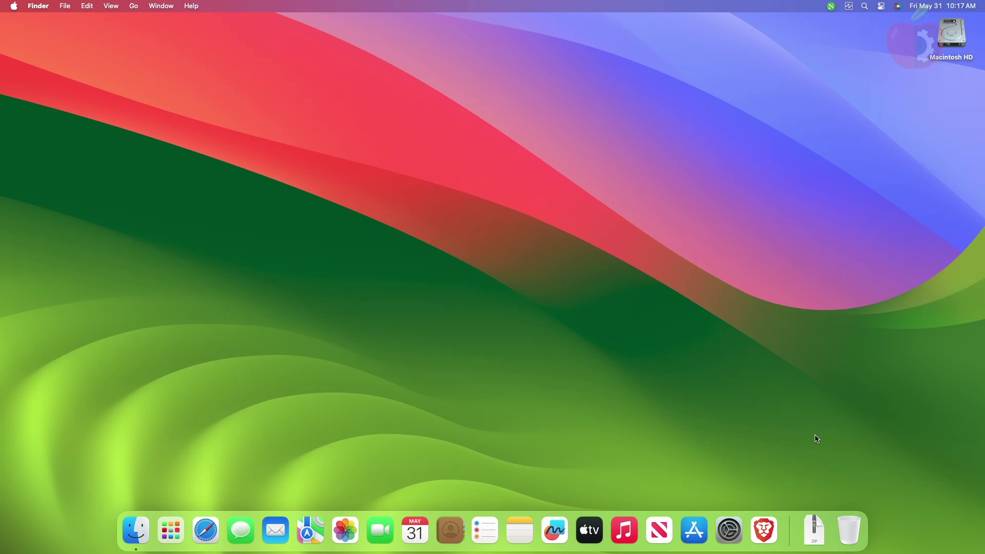
# - Extract OpenCore-1.0.0-RELEASE.zip from Downloads and move its folder onto the desktop
pyautogui.click(817, 514)
pyautogui.click(847, 193)
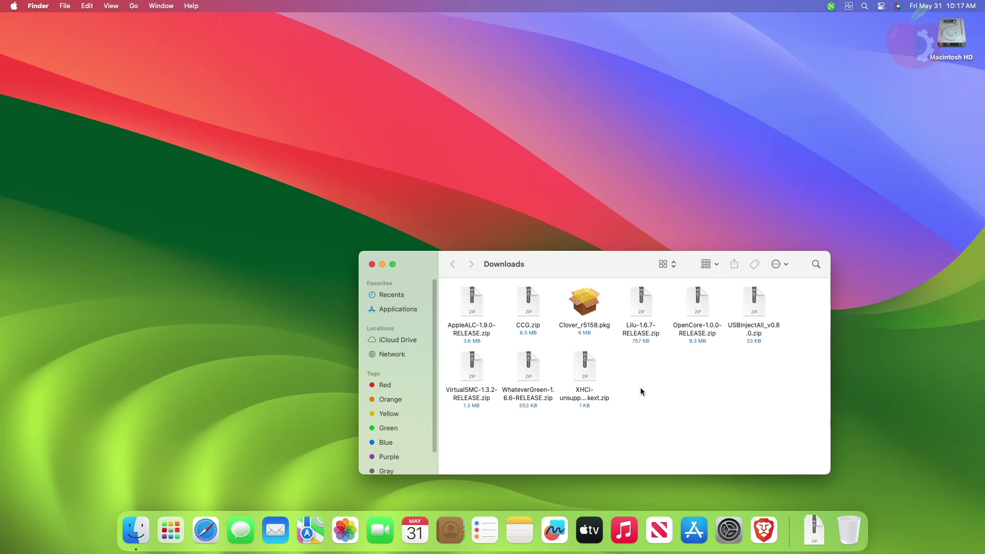
pyautogui.doubleClick(691, 317)
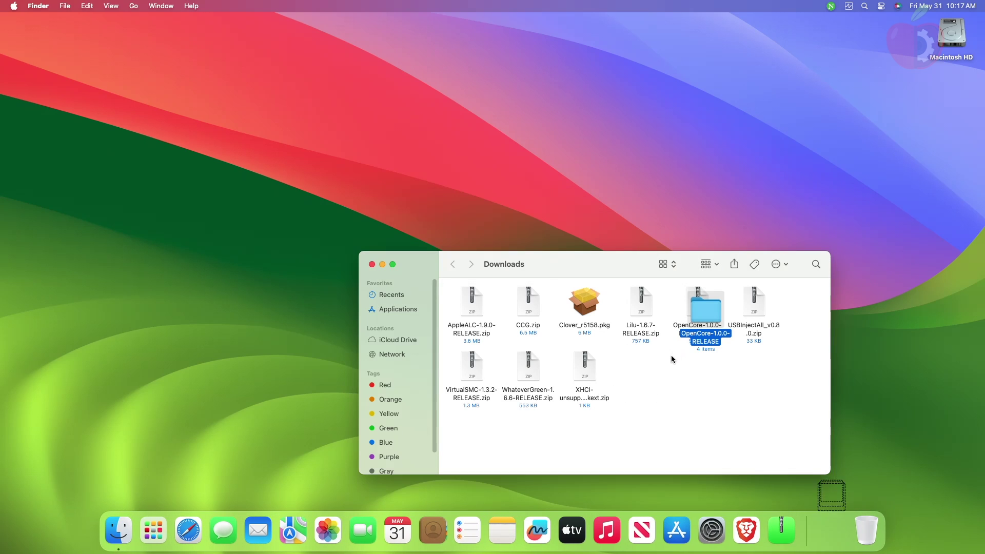
pyautogui.moveTo(706, 307); pyautogui.dragTo(87, 104)
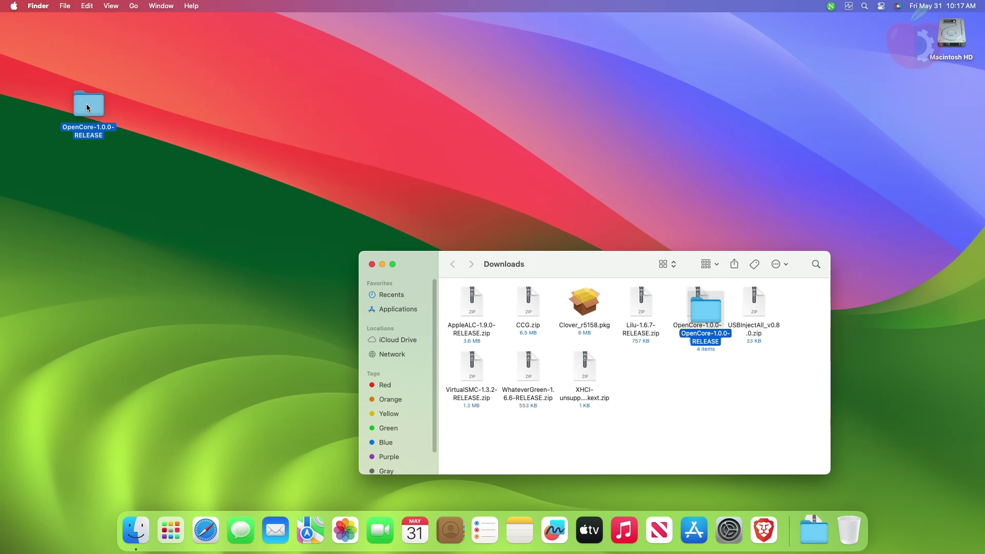
# - Create a desktop folder named Kexts, tidy the desktop icons, and open Kexts
pyautogui.rightClick(160, 112)
pyautogui.moveTo(204, 189)
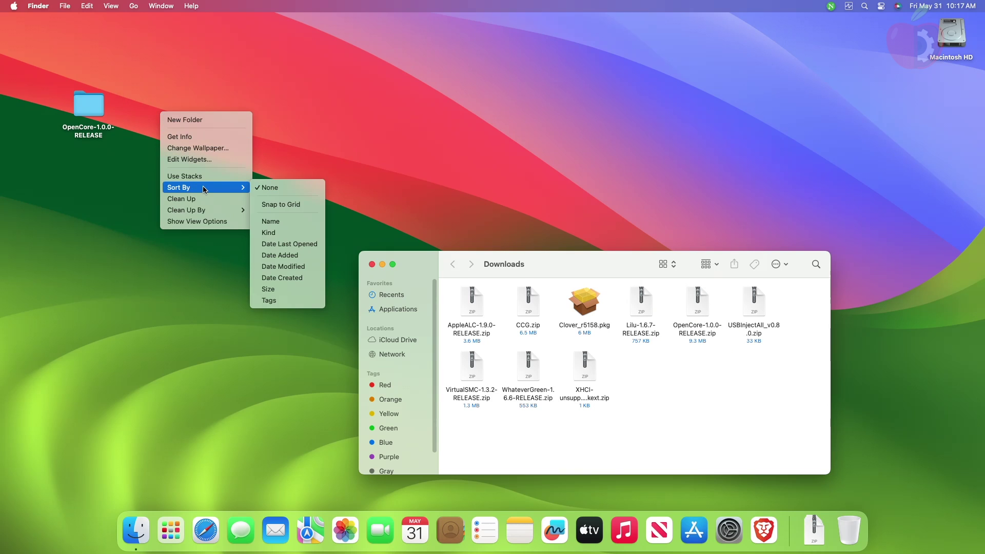
pyautogui.click(226, 118)
pyautogui.write('Kexts')
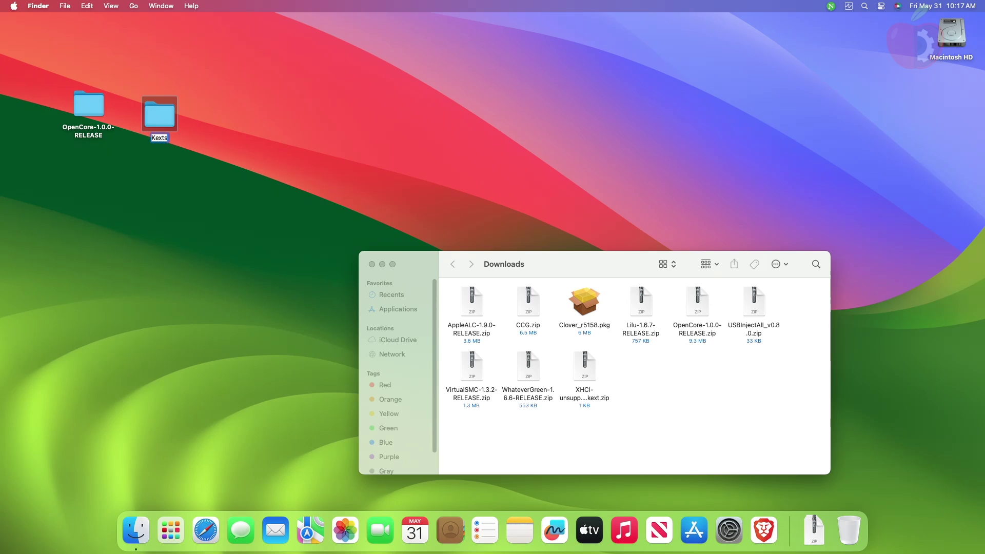
pyautogui.press('Return')
pyautogui.rightClick(222, 75)
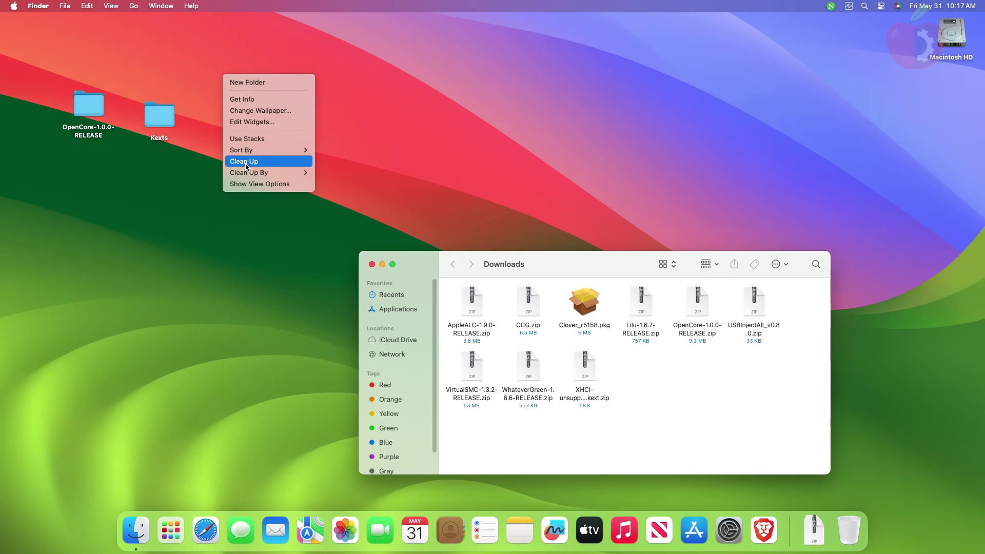
pyautogui.click(246, 161)
pyautogui.doubleClick(137, 95)
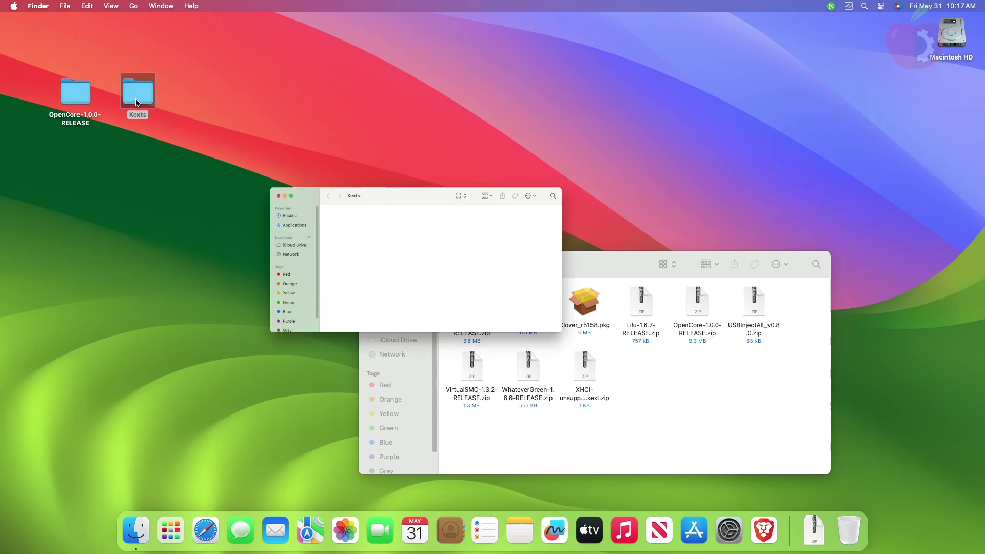
# - Unzip AppleALC and Lilu and copy AppleALCU.kext and Lilu.kext into Kexts
pyautogui.moveTo(522, 280); pyautogui.dragTo(186, 19)
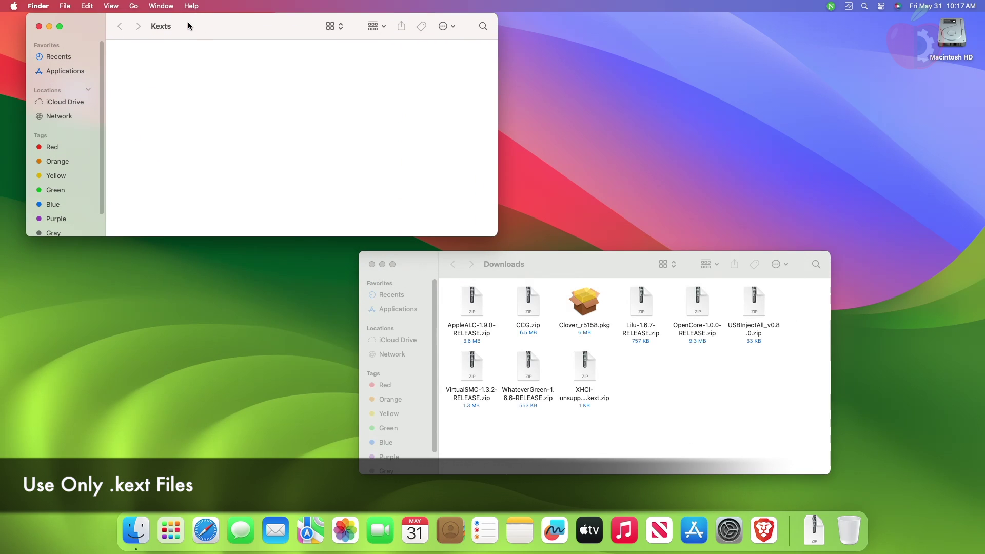
pyautogui.doubleClick(481, 303)
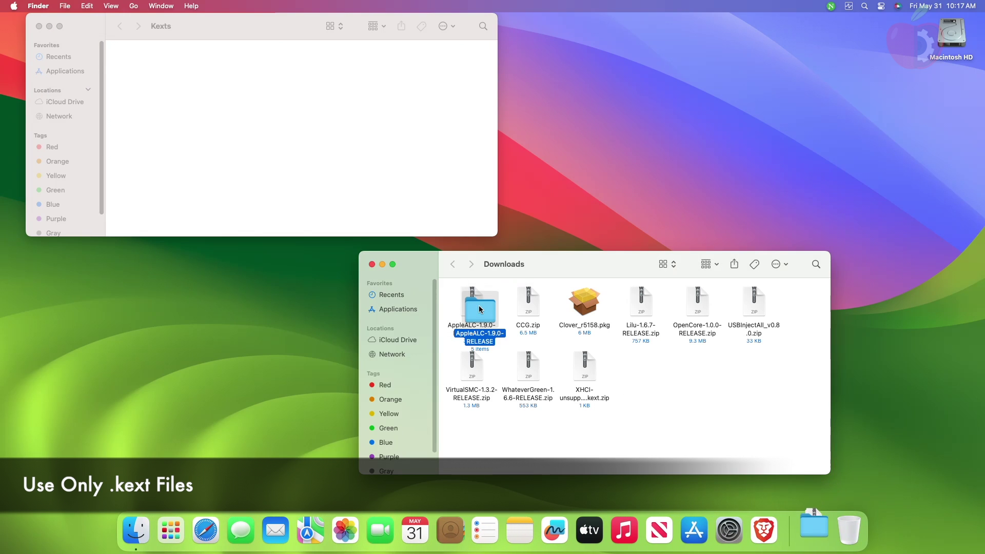
pyautogui.doubleClick(482, 309)
pyautogui.moveTo(649, 309); pyautogui.dragTo(439, 196)
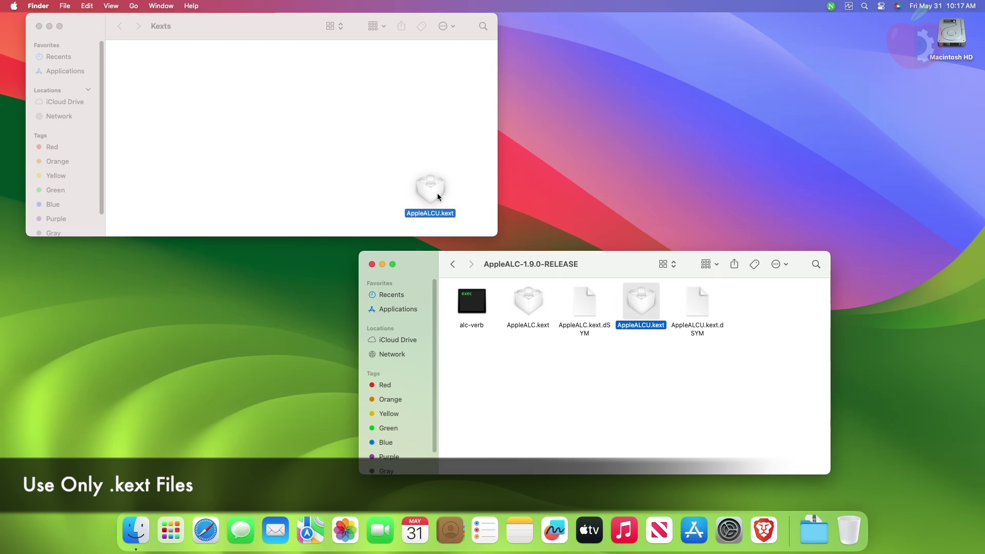
pyautogui.click(452, 264)
pyautogui.doubleClick(648, 306)
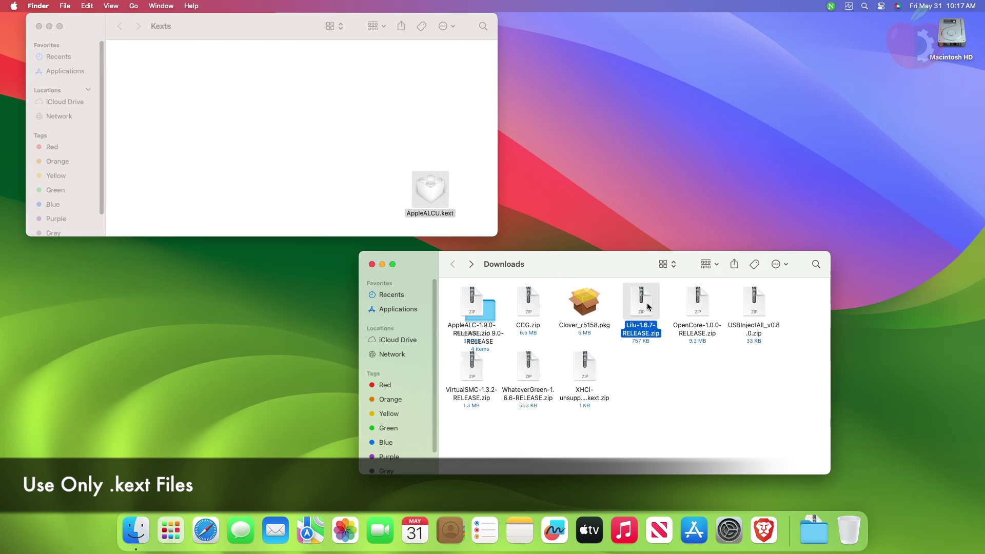
pyautogui.doubleClick(648, 307)
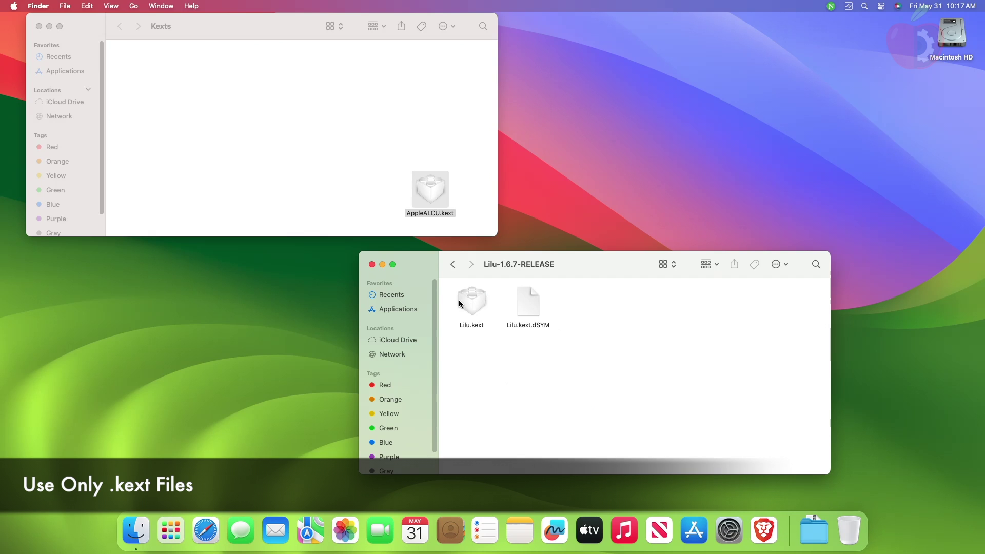
pyautogui.moveTo(469, 304); pyautogui.dragTo(296, 162)
pyautogui.click(452, 264)
# - Unzip USBInjectAll and VirtualSMC and copy both kexts into Kexts
pyautogui.doubleClick(757, 310)
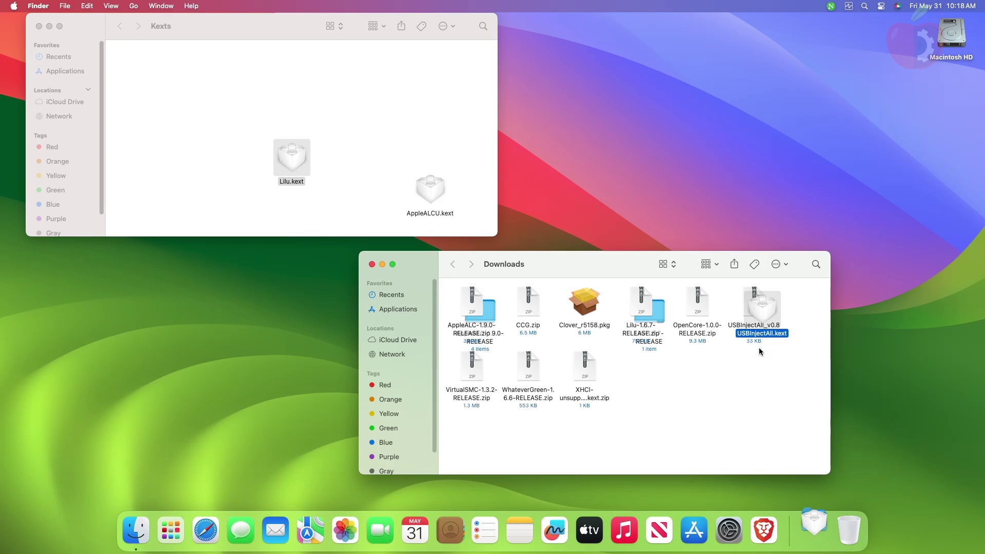
pyautogui.moveTo(762, 315); pyautogui.dragTo(406, 155)
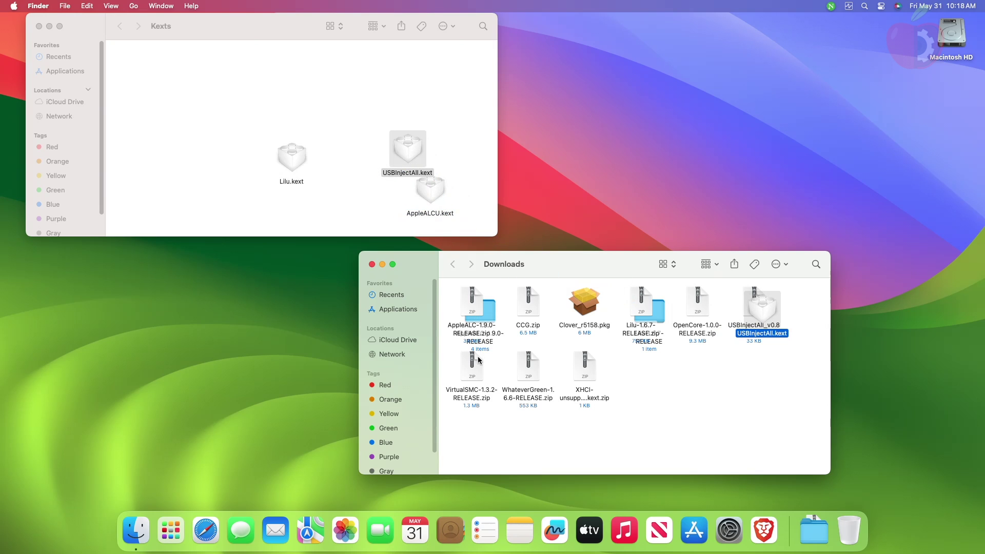
pyautogui.doubleClick(477, 377)
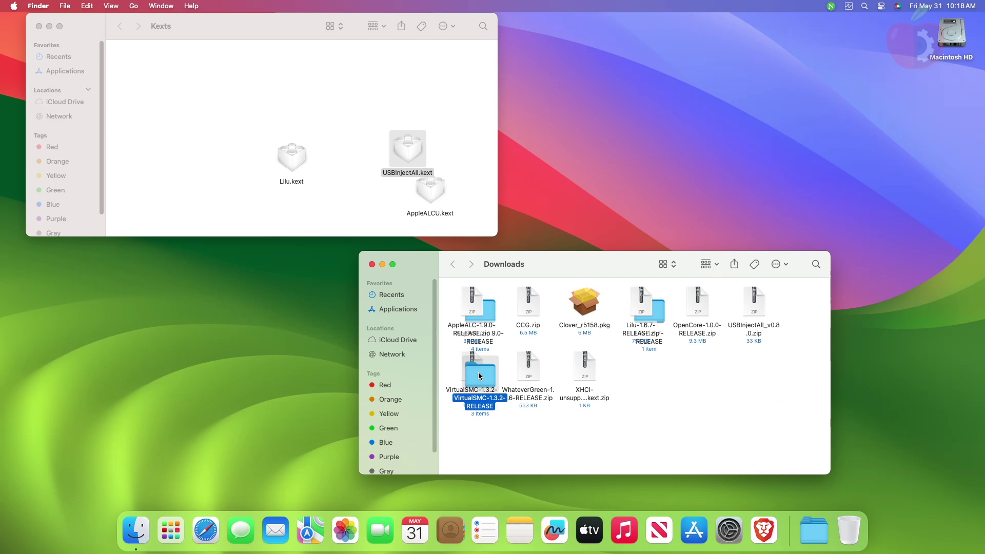
pyautogui.doubleClick(480, 376)
pyautogui.doubleClick(524, 309)
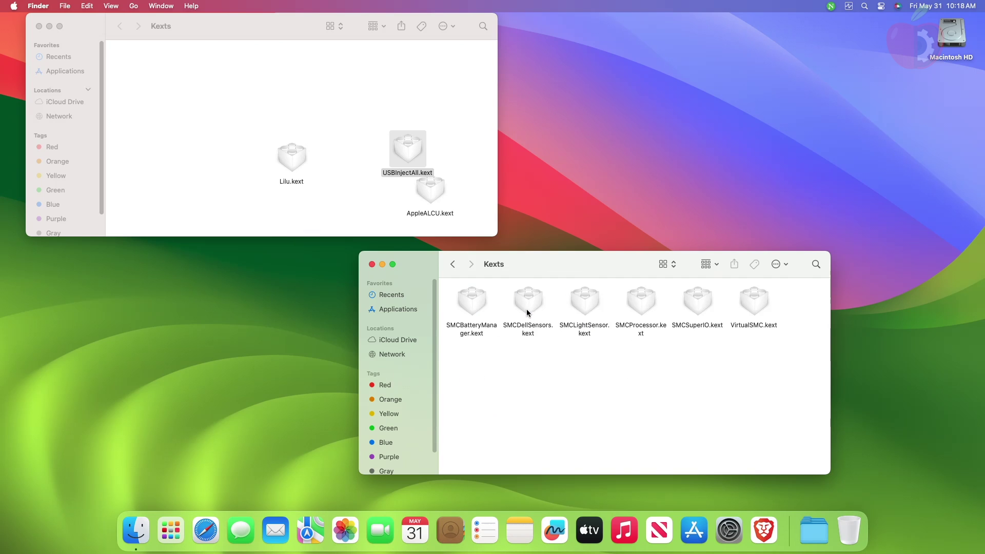
pyautogui.moveTo(748, 308); pyautogui.dragTo(353, 183)
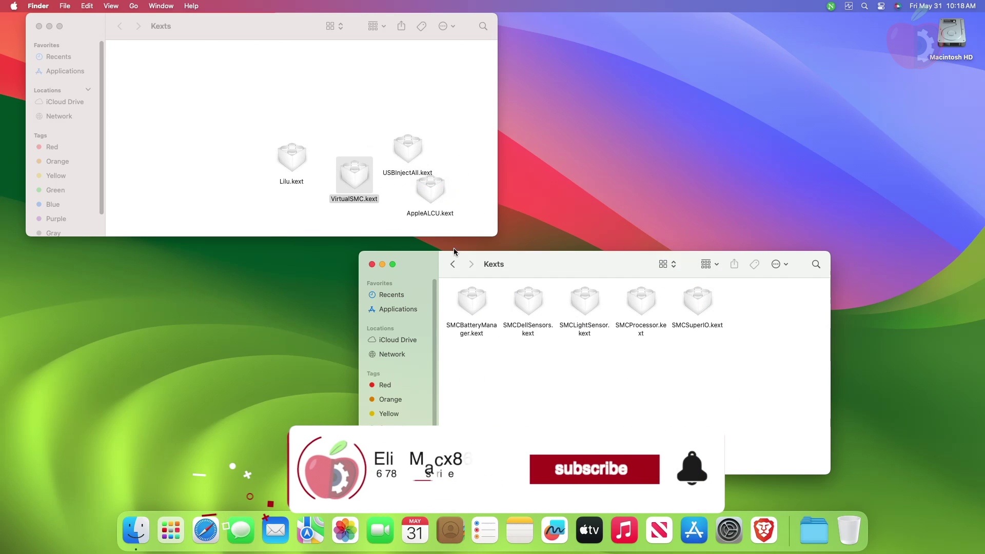
pyautogui.click(452, 264)
pyautogui.click(451, 264)
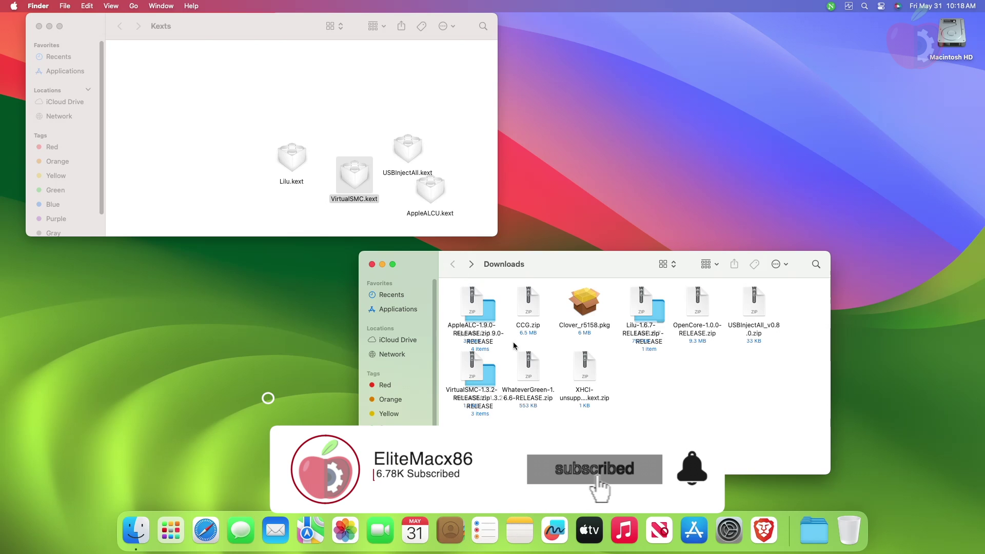
# - Unzip WhateverGreen and XHCI-unsupported and move both kexts into Kexts
pyautogui.doubleClick(529, 365)
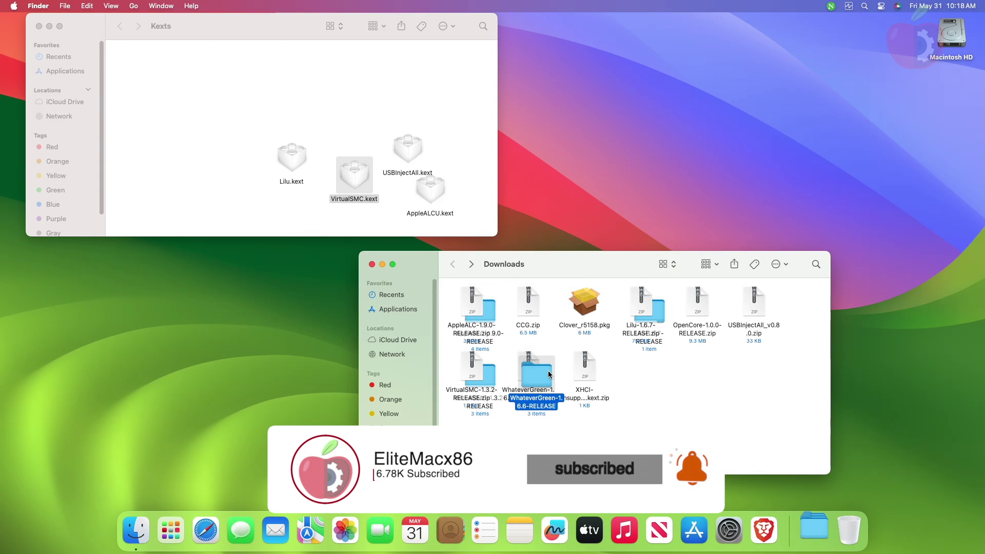
pyautogui.doubleClick(530, 362)
pyautogui.moveTo(466, 307); pyautogui.dragTo(171, 145)
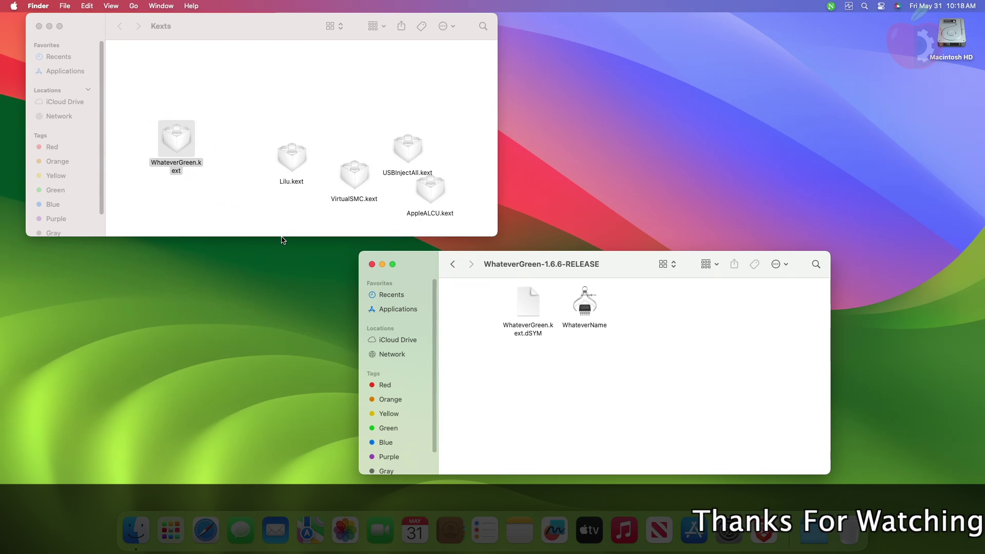
pyautogui.click(453, 264)
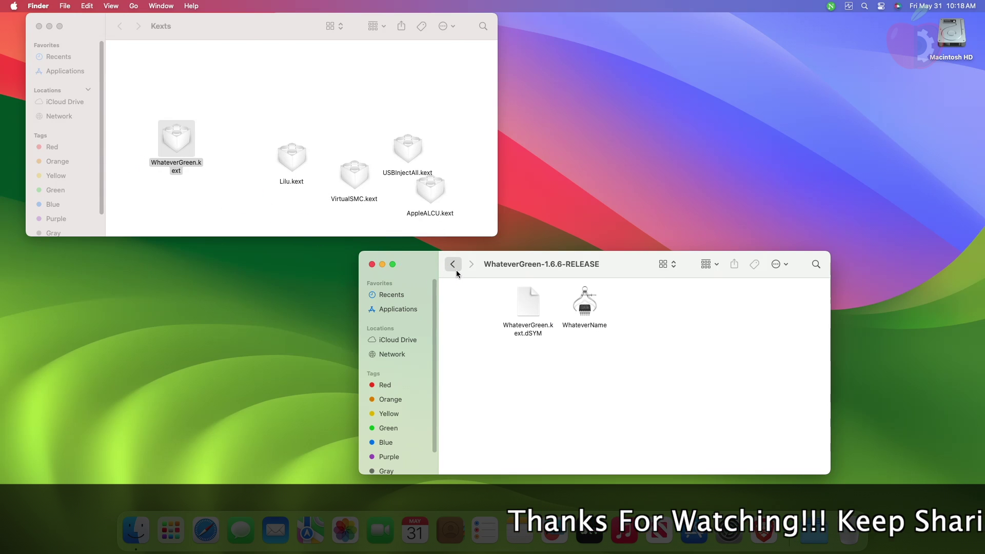
pyautogui.doubleClick(584, 368)
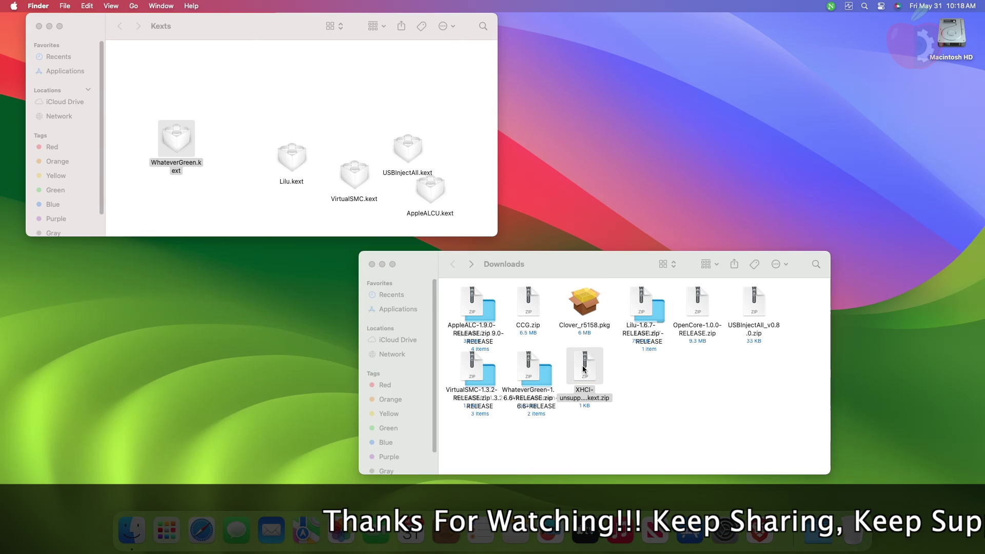
pyautogui.moveTo(585, 369); pyautogui.dragTo(353, 104)
# - Arrange the Kexts folder by name and close its window
pyautogui.rightClick(202, 109)
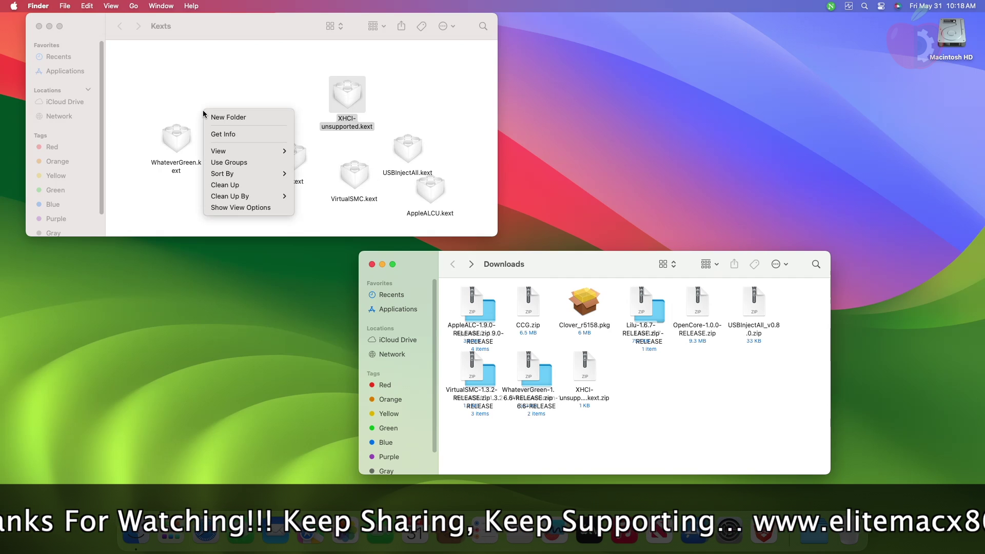
pyautogui.moveTo(256, 196)
pyautogui.click(310, 195)
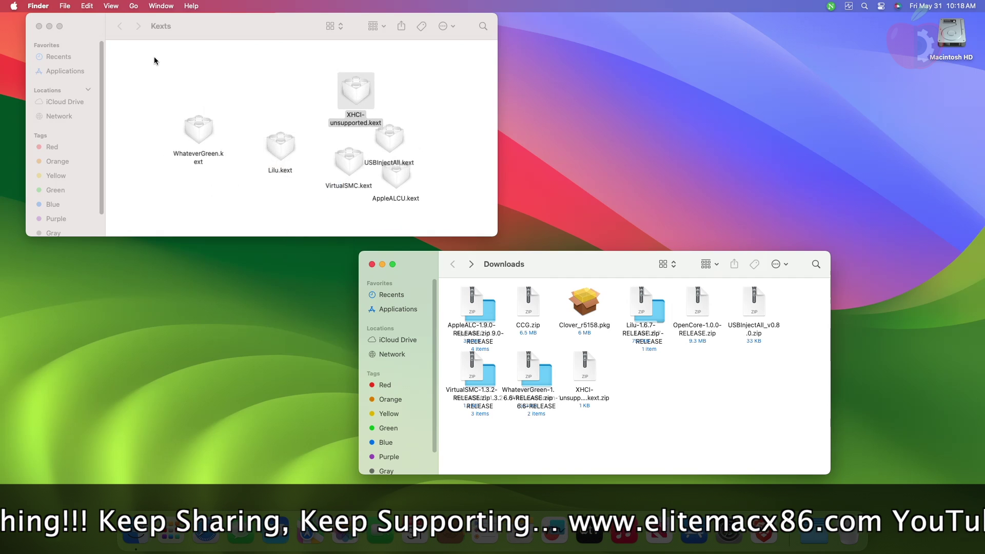
pyautogui.click(39, 27)
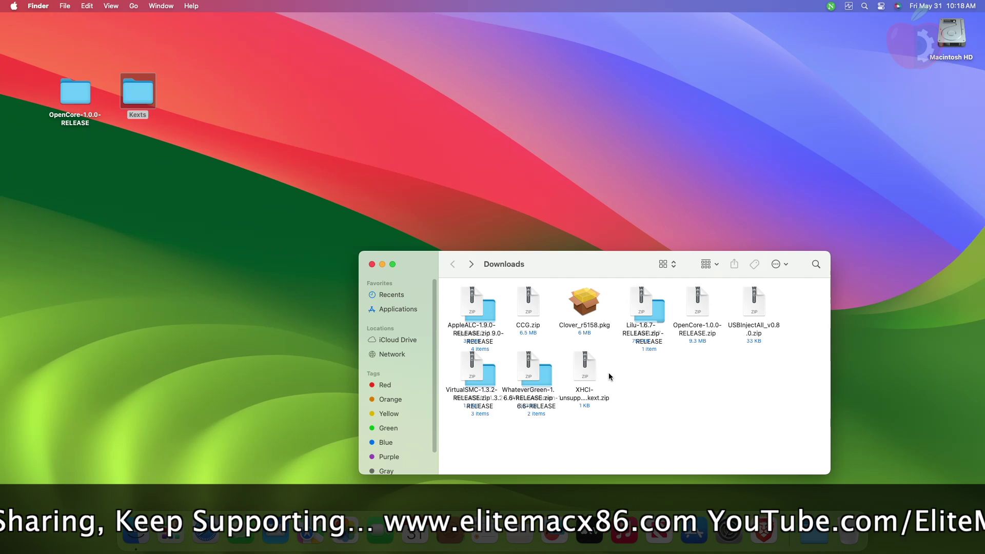
# - Place Clover_r5158.pkg and the unzipped Clover Configurator app on the desktop, then tidy icons
pyautogui.moveTo(559, 294); pyautogui.dragTo(214, 112)
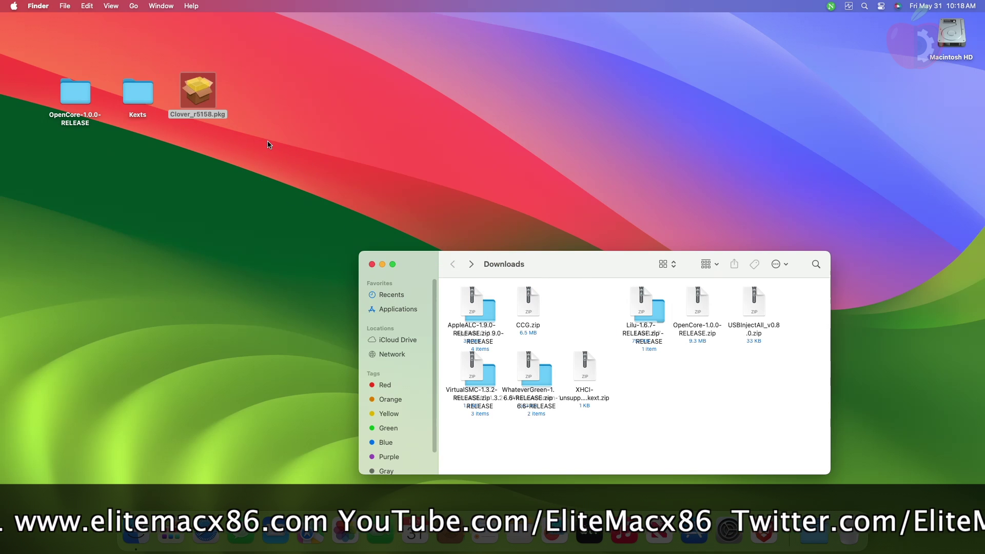
pyautogui.doubleClick(533, 301)
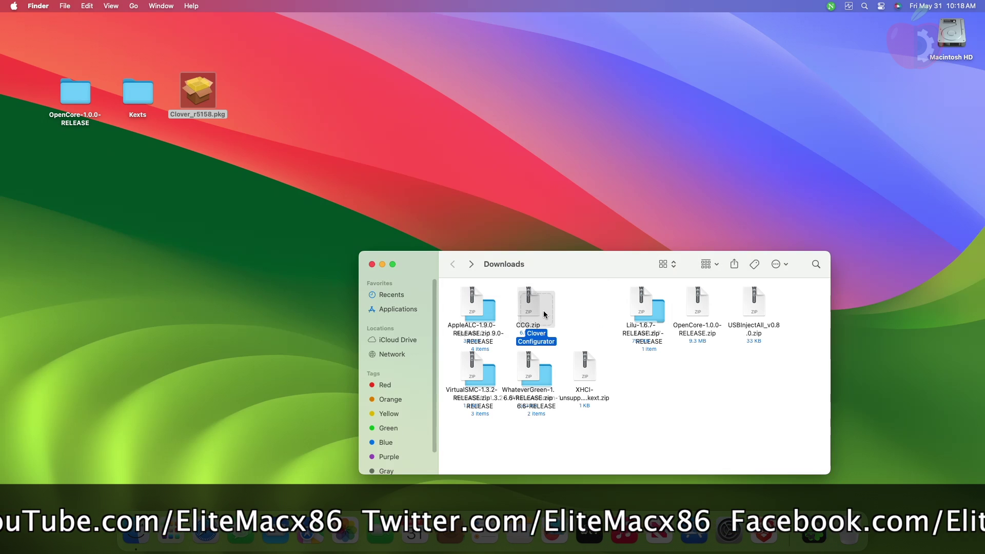
pyautogui.moveTo(544, 314); pyautogui.dragTo(259, 93)
pyautogui.click(371, 265)
pyautogui.rightClick(342, 210)
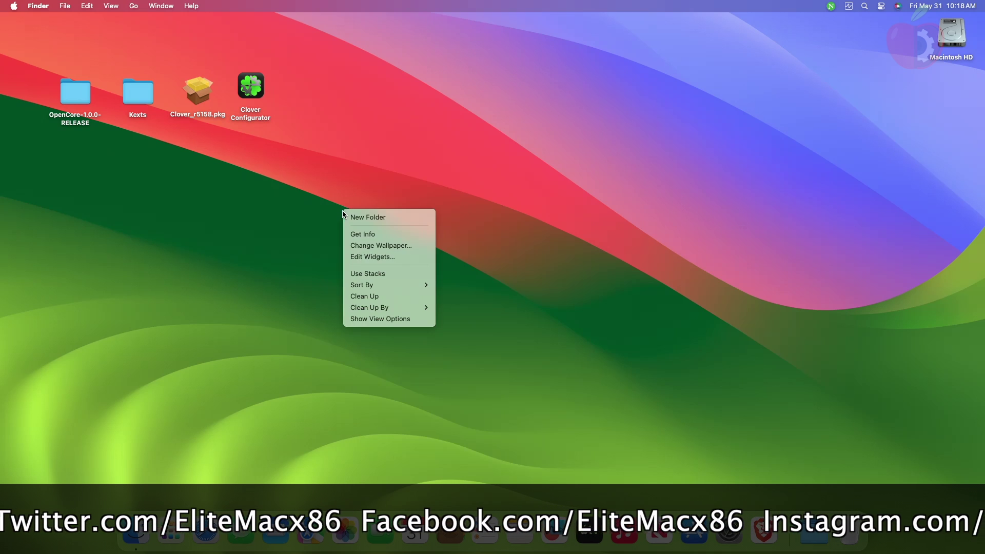
pyautogui.click(384, 296)
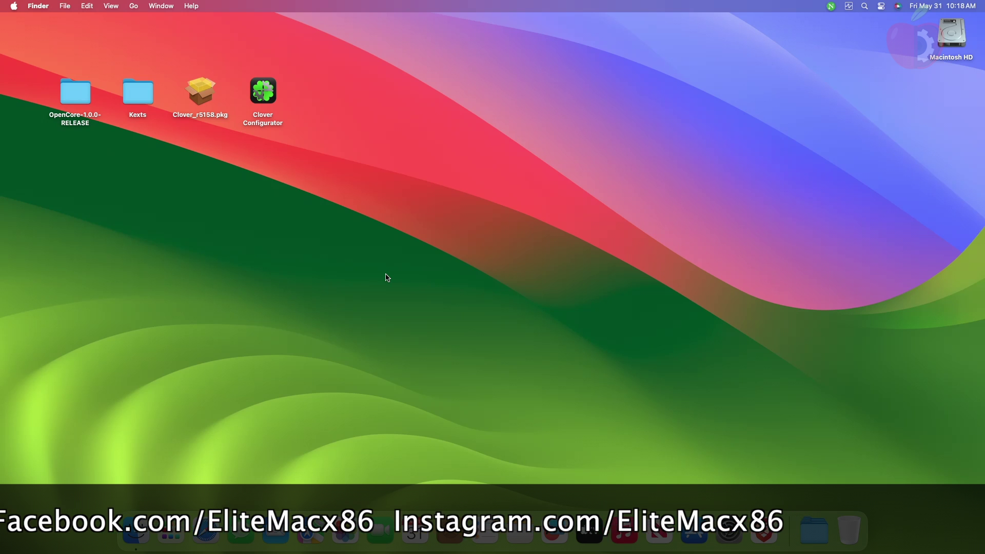
# - Launch the Clover_r5158.pkg installer, approving the unverified package and its pre-install check
pyautogui.doubleClick(953, 98)
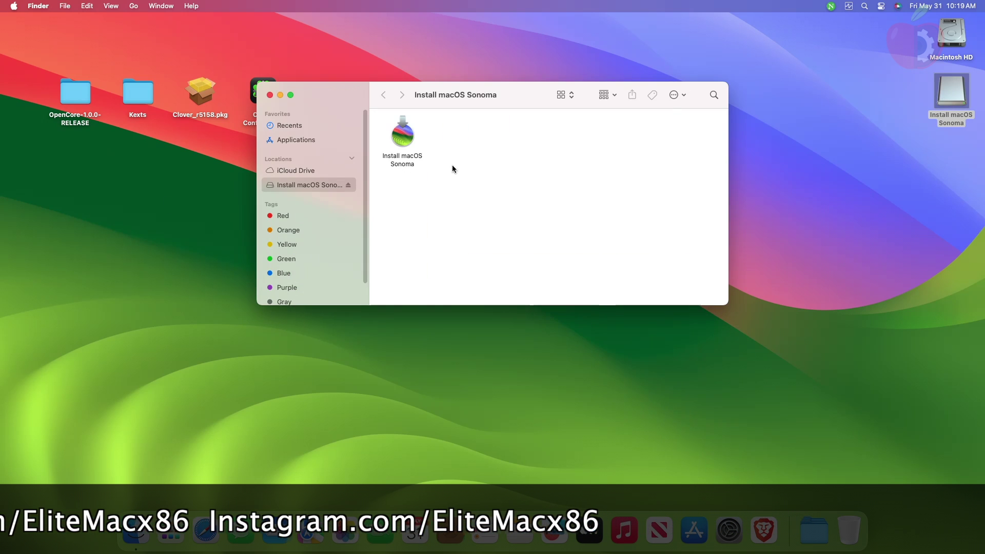
pyautogui.click(269, 95)
pyautogui.rightClick(202, 90)
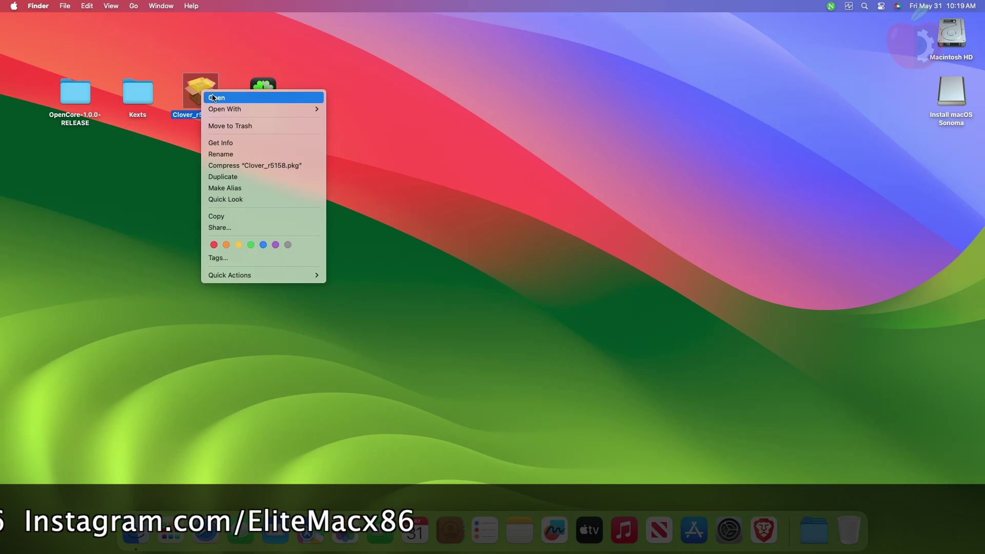
pyautogui.click(215, 98)
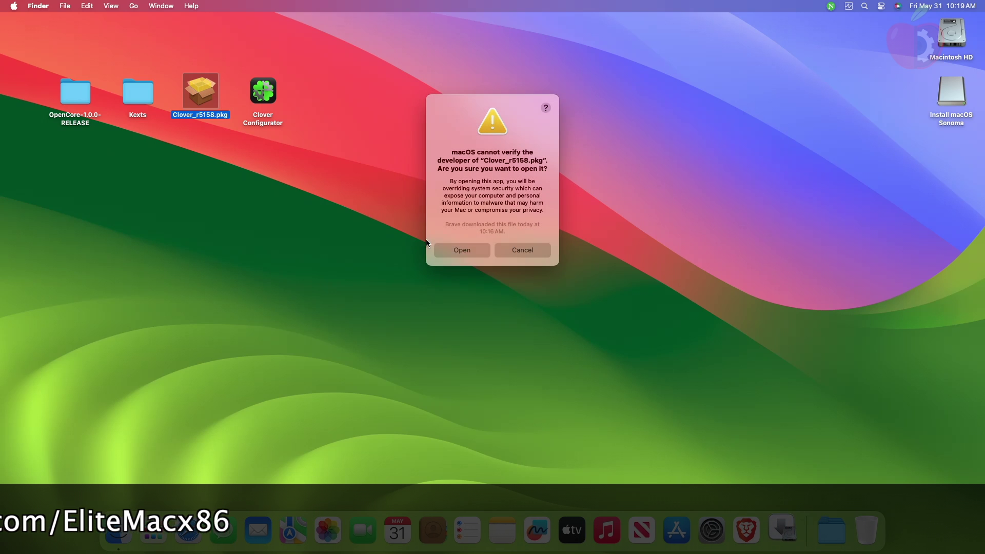
pyautogui.click(456, 253)
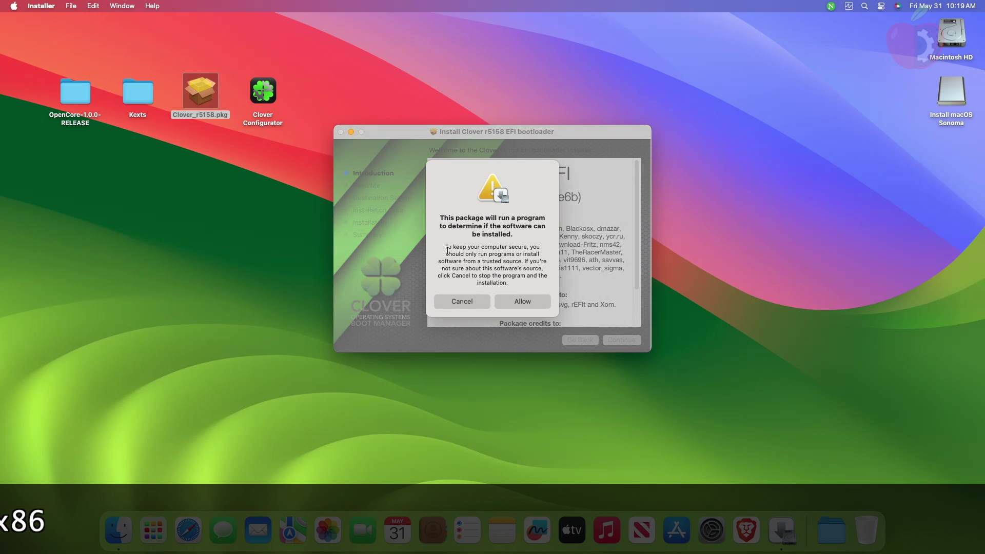
pyautogui.click(523, 301)
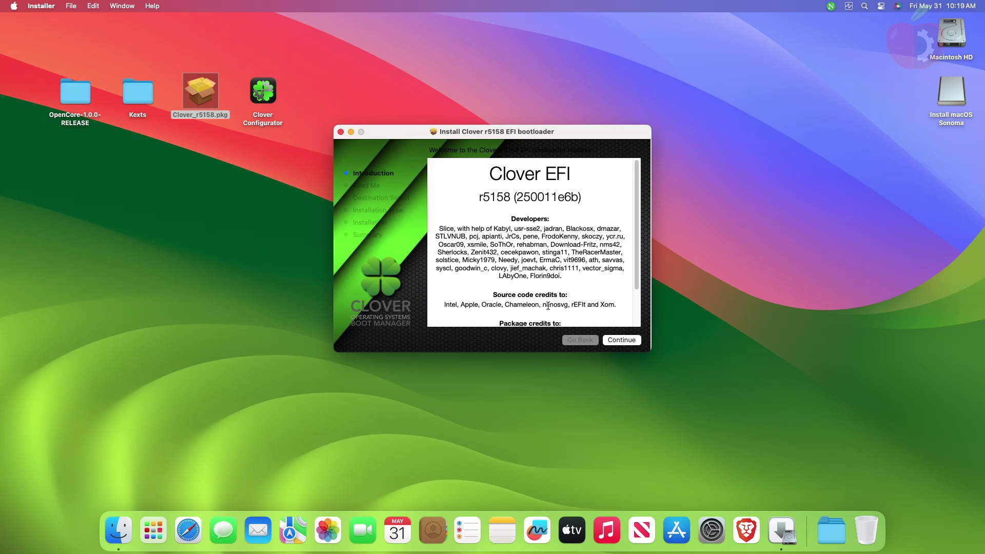
# - Set the install destination to the Install macOS Sonoma disk
pyautogui.click(622, 340)
pyautogui.click(625, 341)
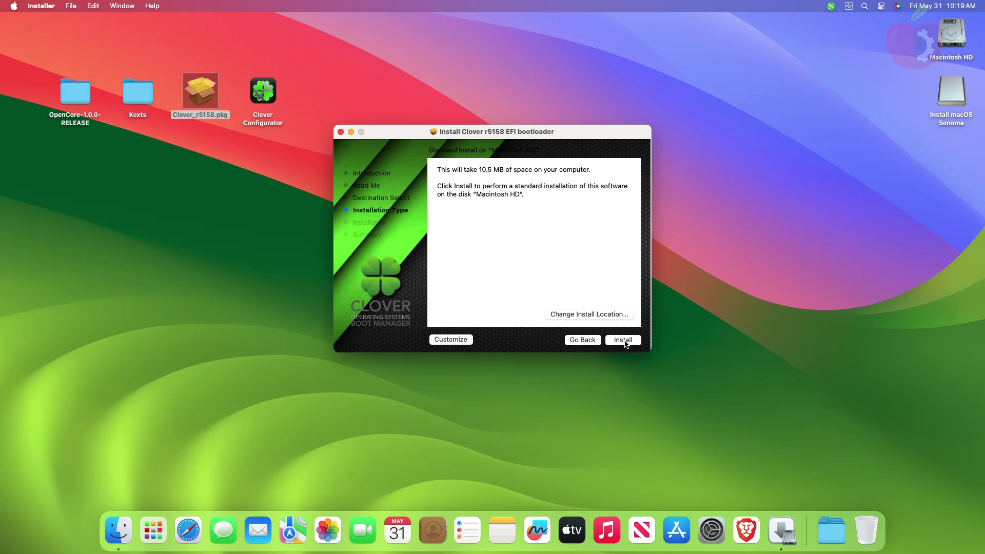
pyautogui.click(625, 314)
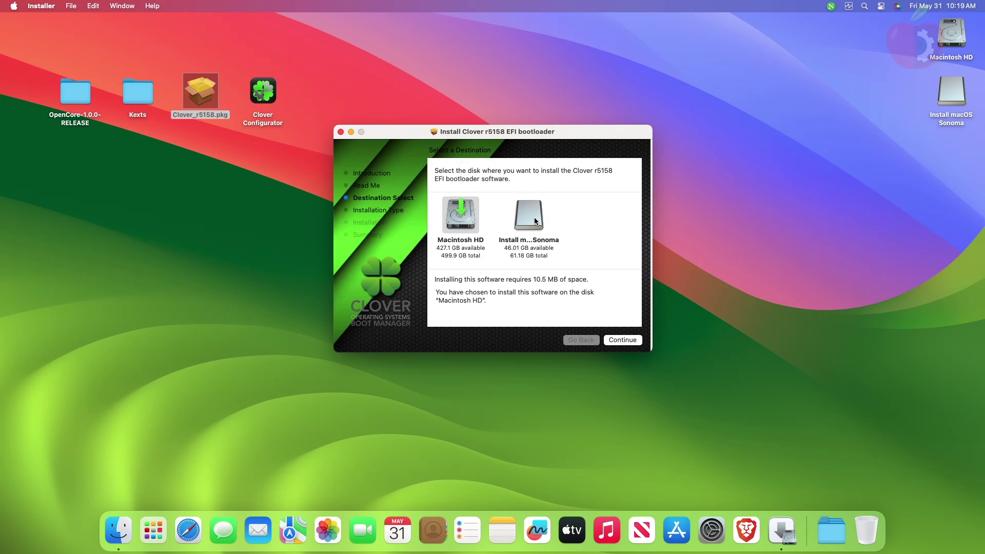
pyautogui.click(535, 218)
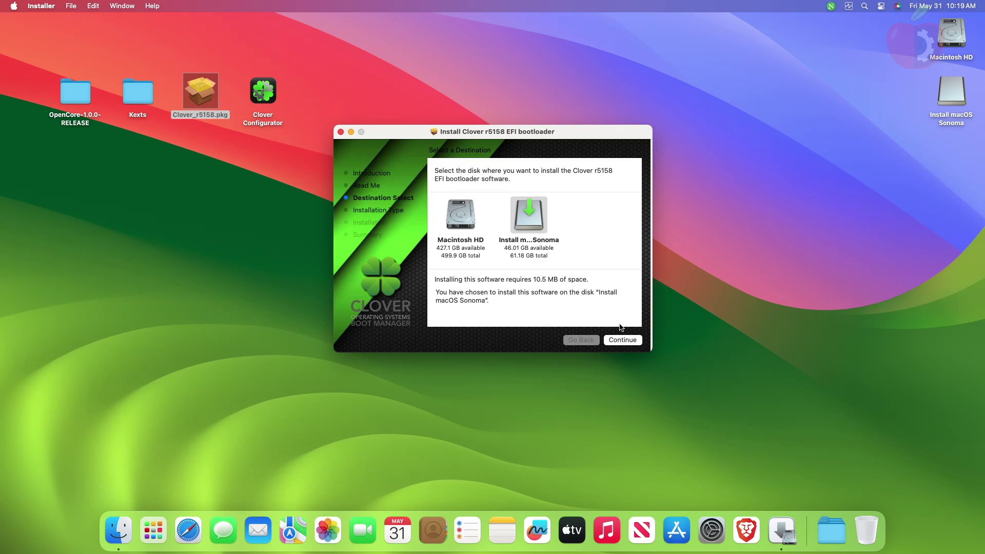
pyautogui.click(623, 340)
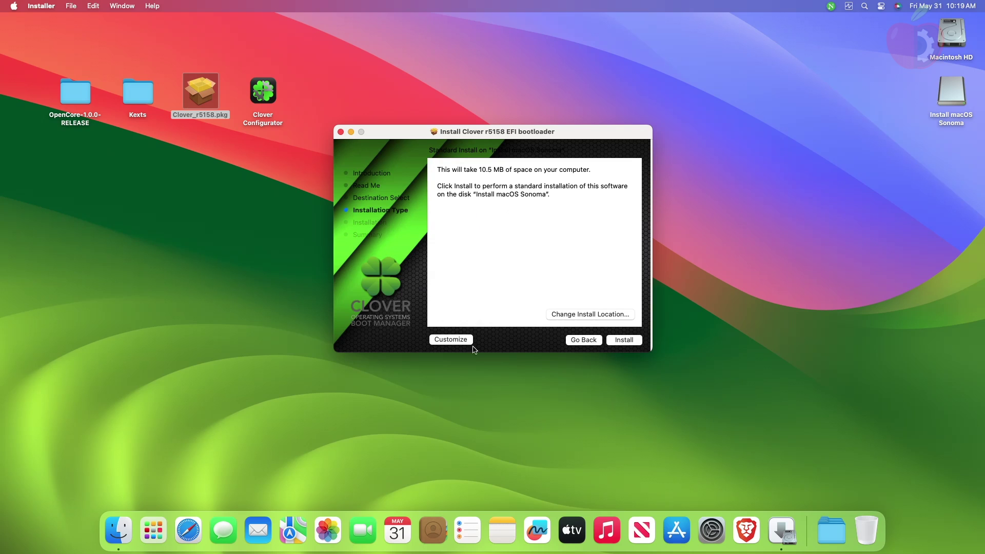
# - Customize for UEFI booting only, dropping the EnglishDxe and Fat drivers
pyautogui.click(459, 342)
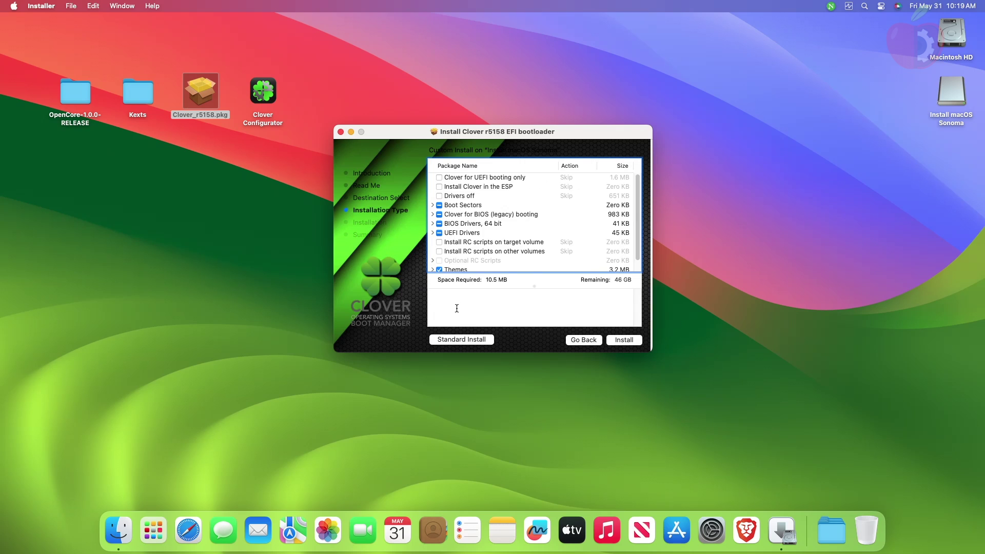
pyautogui.click(439, 178)
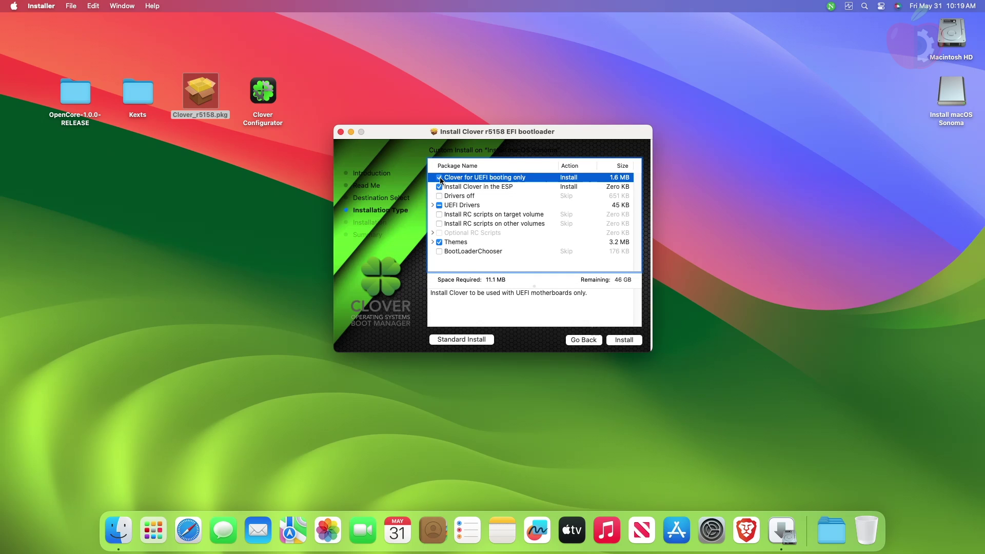
pyautogui.click(432, 205)
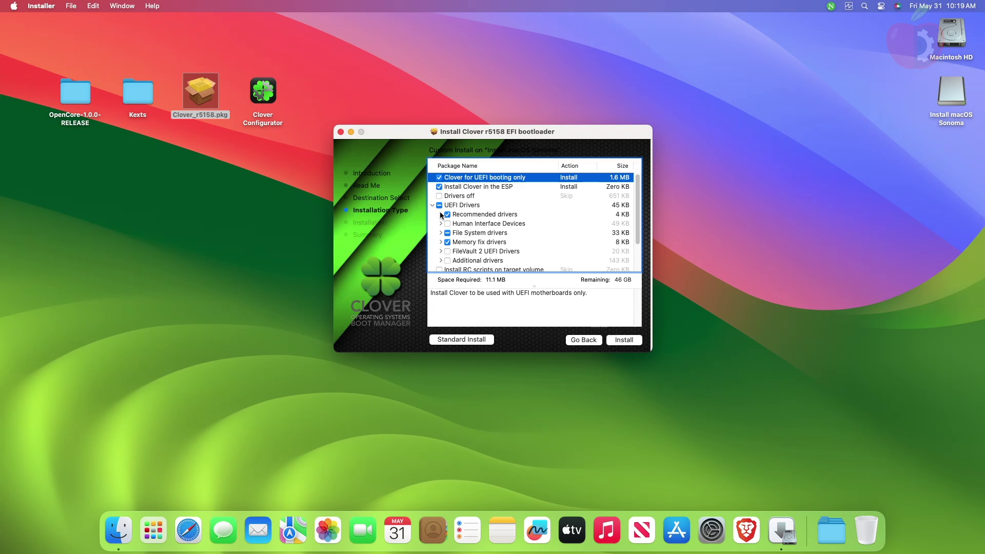
pyautogui.click(440, 215)
pyautogui.click(456, 224)
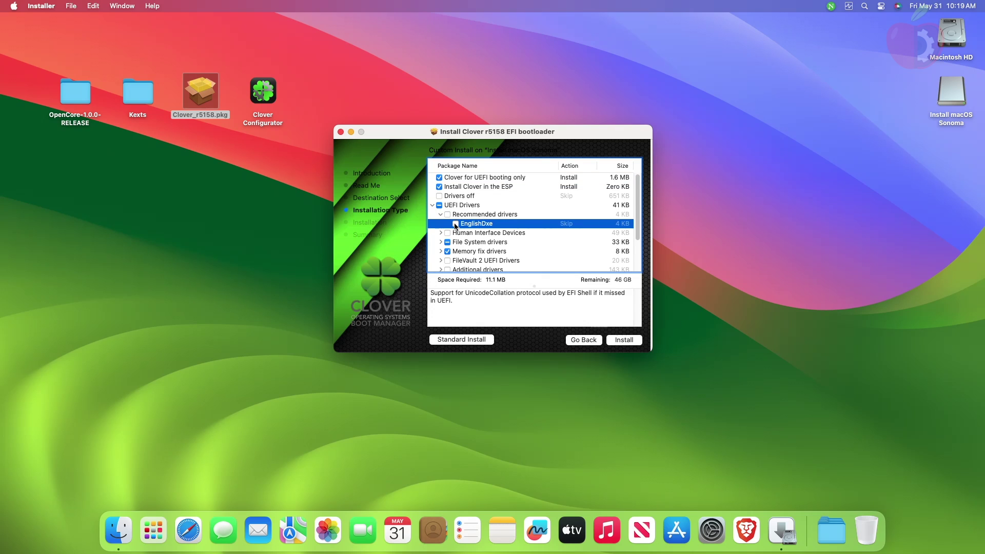
pyautogui.scroll(-2, 451, 228)
pyautogui.click(440, 227)
pyautogui.click(457, 245)
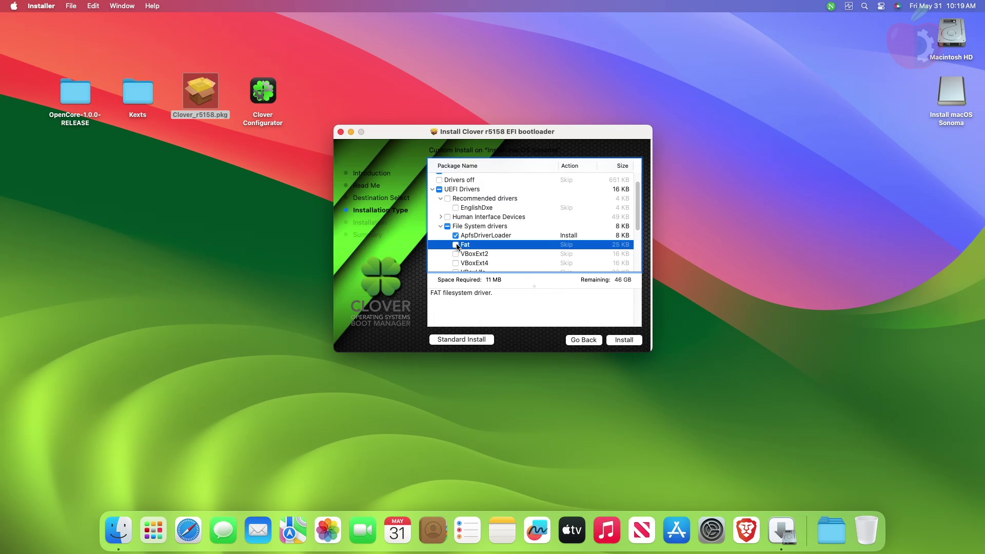
pyautogui.scroll(-4, 444, 243)
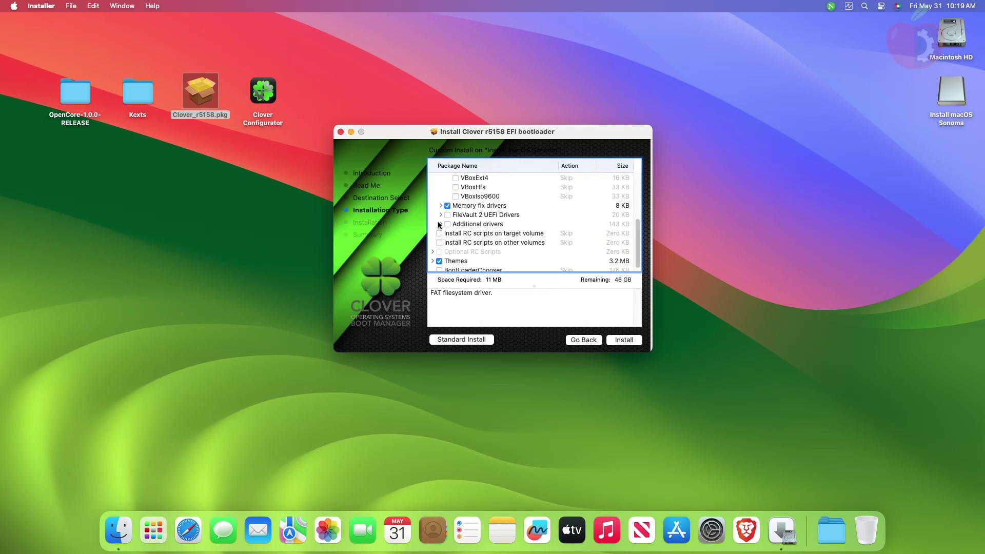
pyautogui.click(440, 206)
pyautogui.click(441, 207)
pyautogui.scroll(-1, 438, 236)
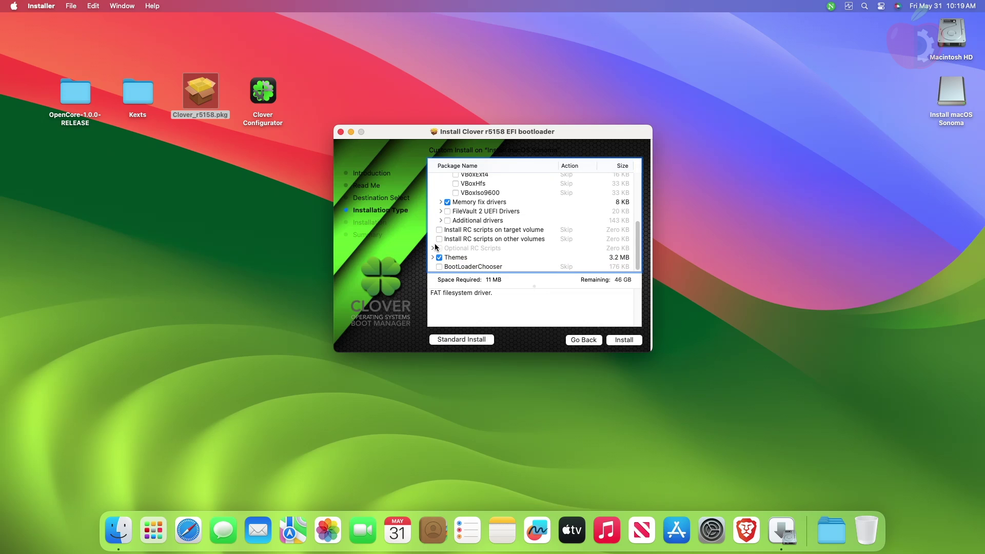
# - Deselect the Purple_Swirl, Clovy and cesium themes, keeping only Black Green Moody
pyautogui.click(433, 258)
pyautogui.scroll(-3, 436, 257)
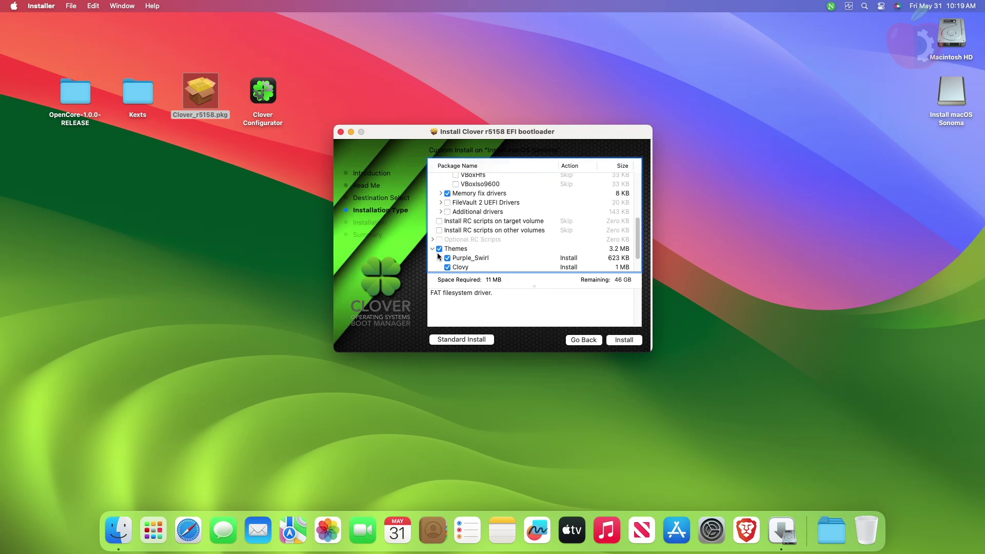
pyautogui.click(447, 230)
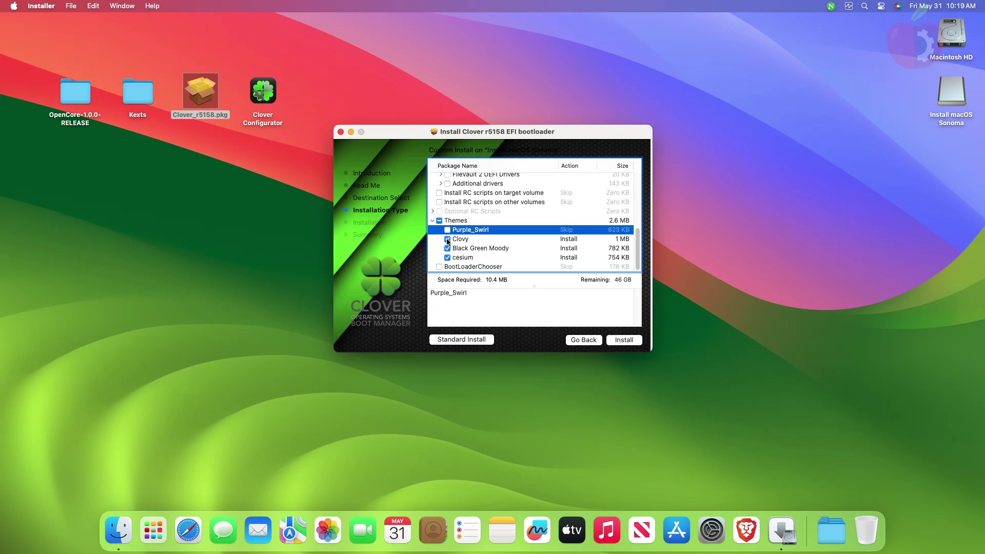
pyautogui.click(447, 239)
pyautogui.click(447, 257)
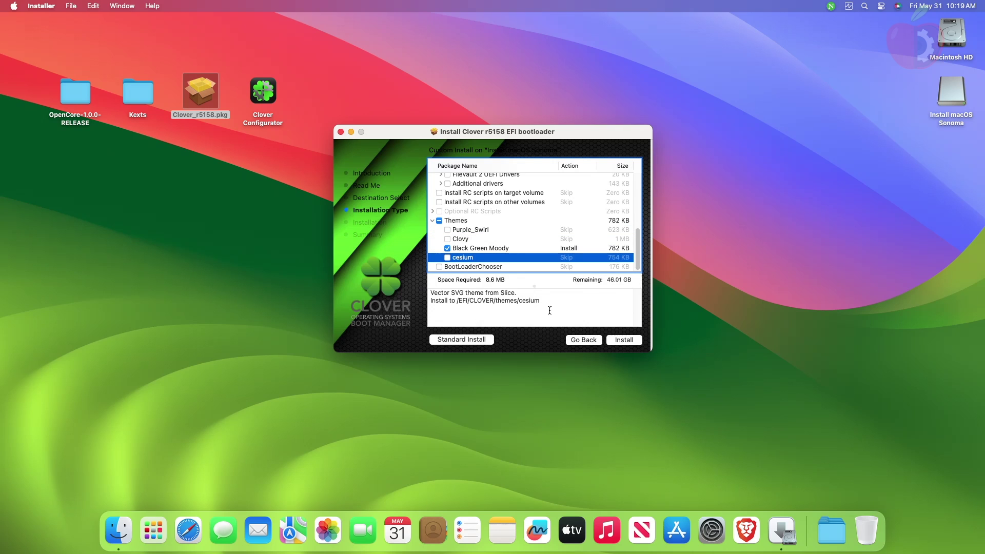
# - Install the customized Clover packages, authorizing with the admin password, then close Installer
pyautogui.click(625, 340)
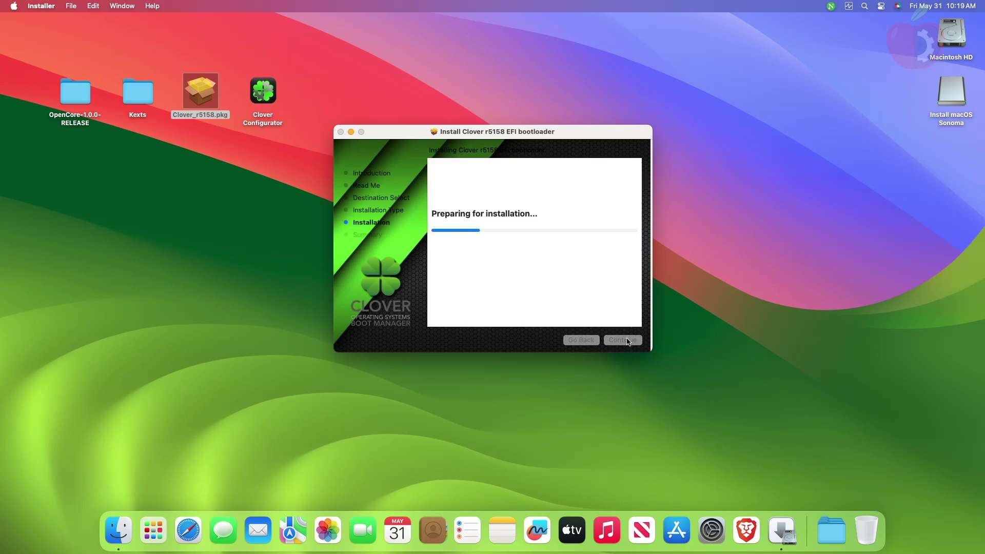
pyautogui.write('•••')
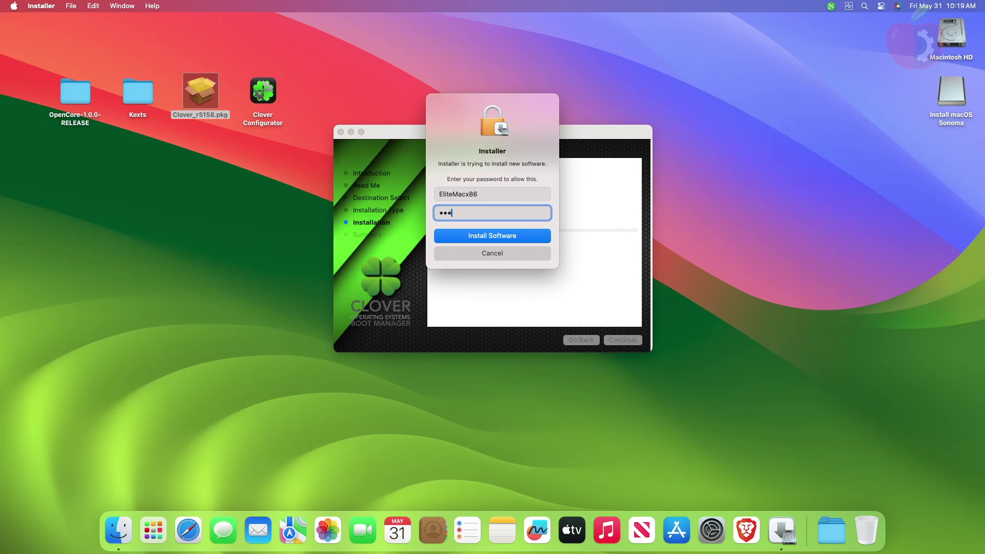
pyautogui.write('•')
pyautogui.press('Return')
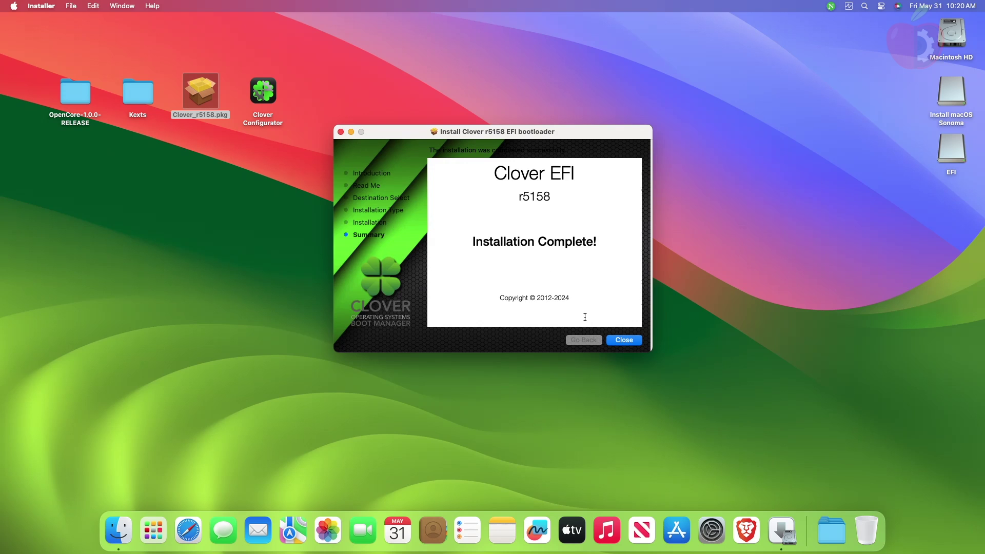
pyautogui.click(622, 340)
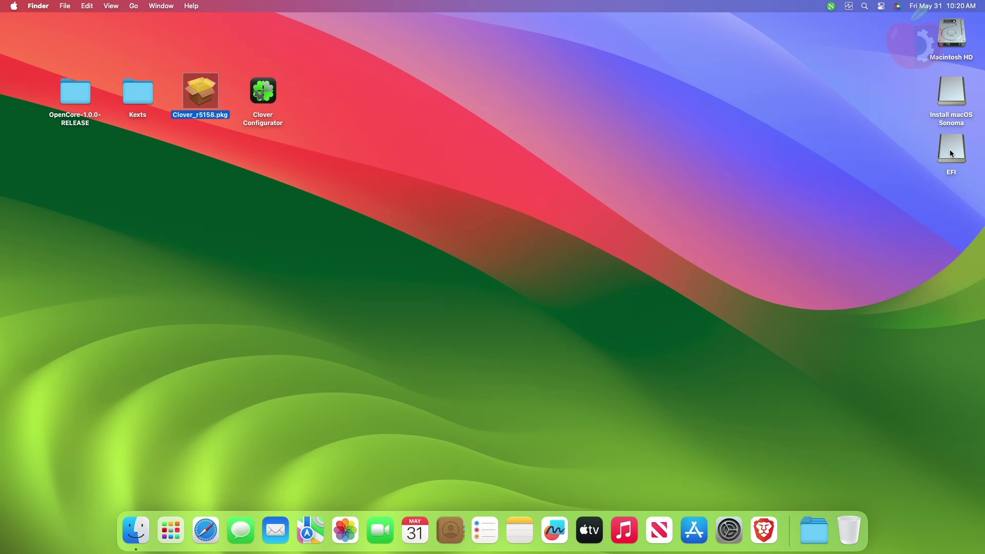
# - Open the EFI volume's EFI folder and then its CLOVER folder
pyautogui.doubleClick(950, 148)
pyautogui.click(398, 133)
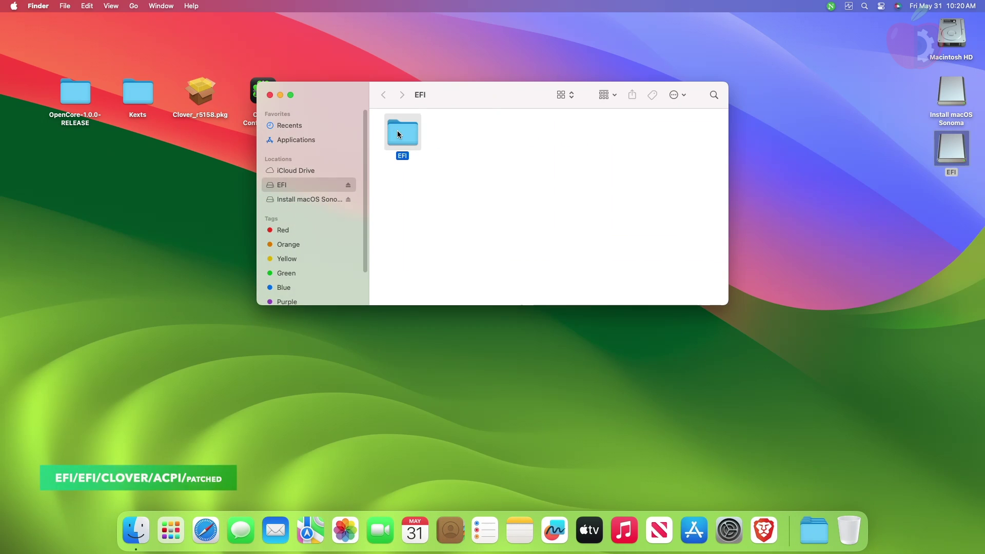
pyautogui.doubleClick(398, 133)
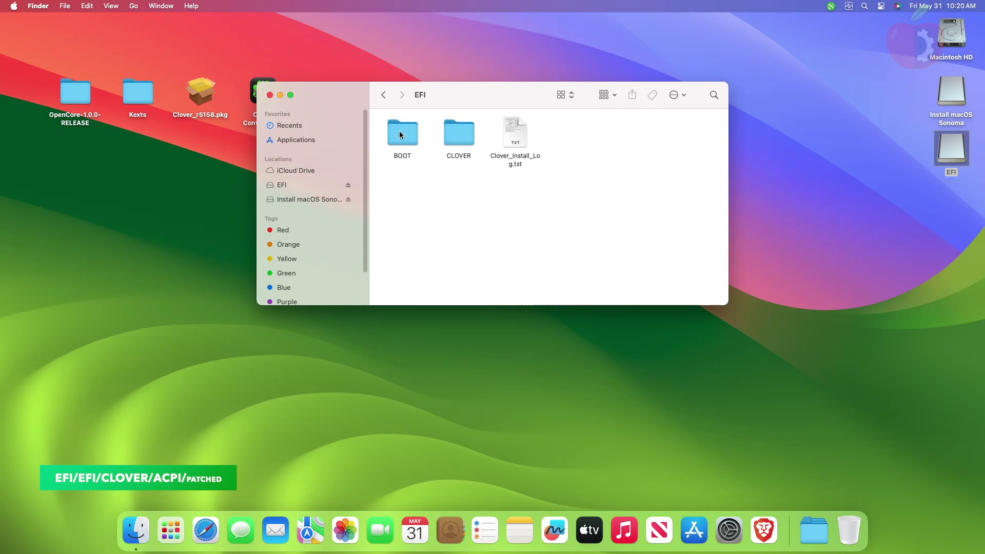
pyautogui.doubleClick(458, 132)
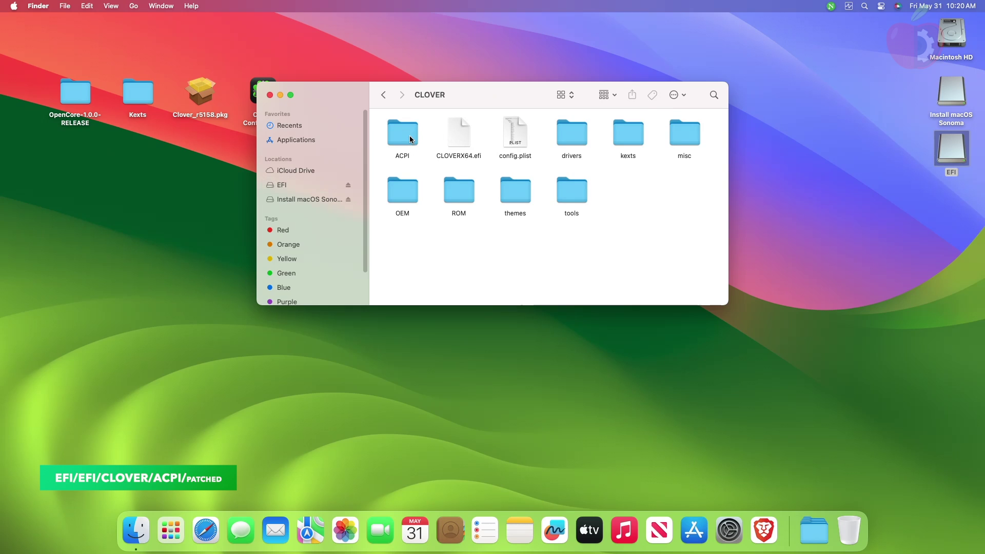
# - Open CLOVER's ACPI patched folder and OpenCore's Docs/AcpiSamples/Binaries folder
pyautogui.doubleClick(409, 136)
pyautogui.doubleClick(458, 135)
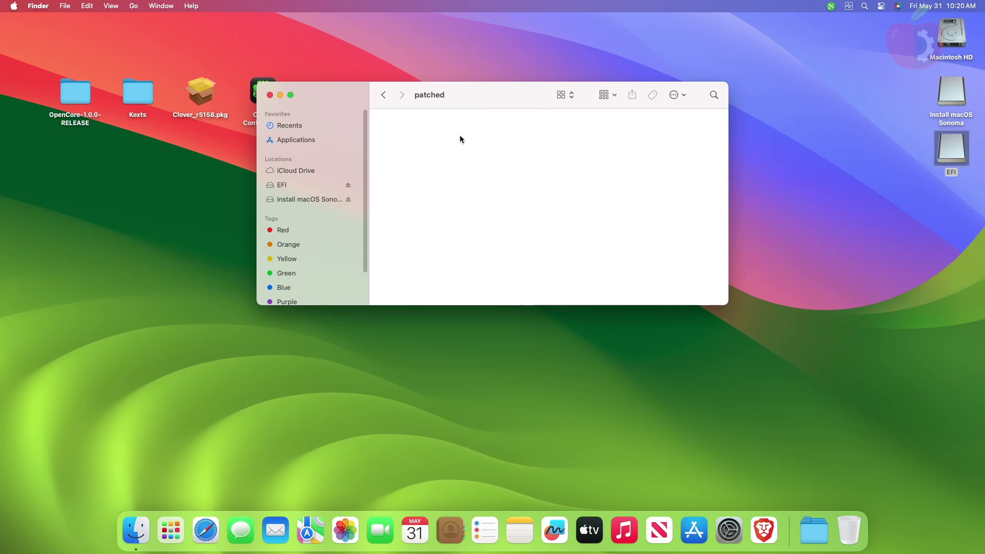
pyautogui.doubleClick(75, 95)
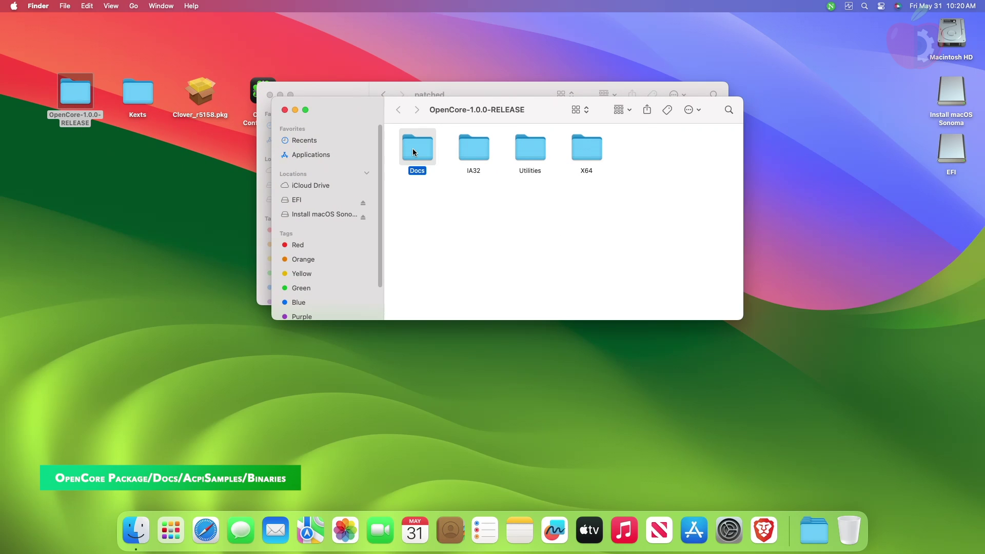
pyautogui.doubleClick(413, 148)
pyautogui.doubleClick(411, 155)
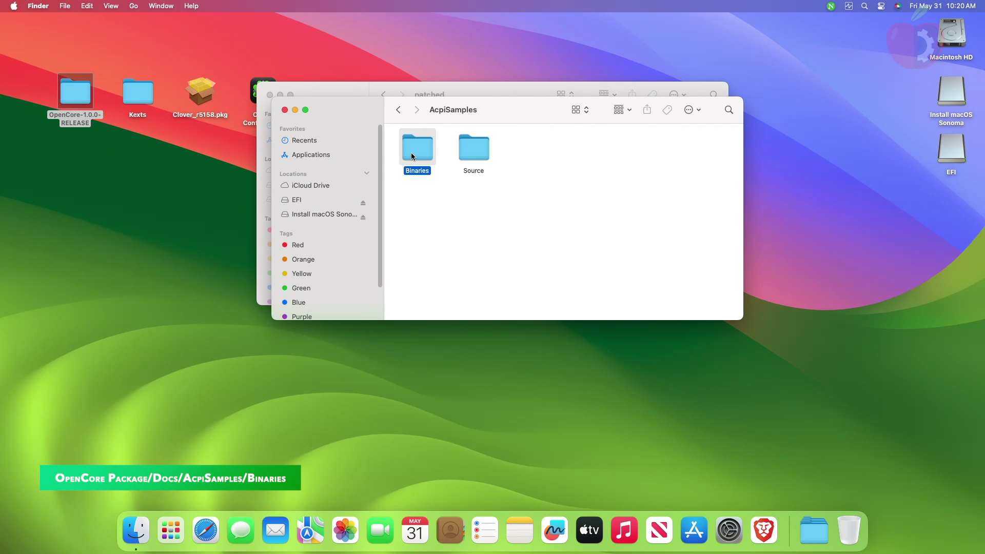
pyautogui.doubleClick(411, 153)
# - Paste SSDT-AWAC-DISABLE.aml, SSDT-EC-USBX.aml and SSDT-PLUG.aml into the patched folder
pyautogui.click(475, 152)
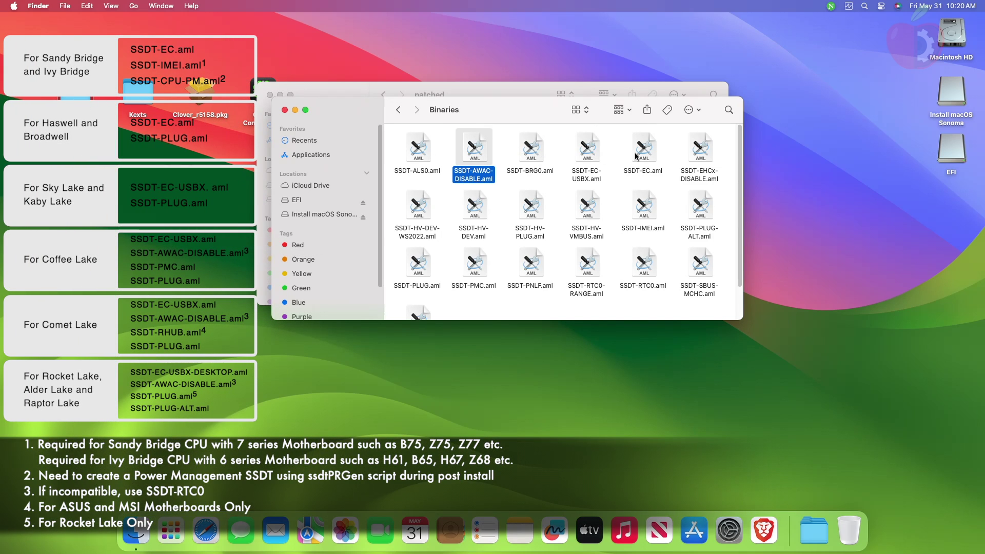
pyautogui.keyDown('super'); pyautogui.click(594, 155); pyautogui.keyUp('super')
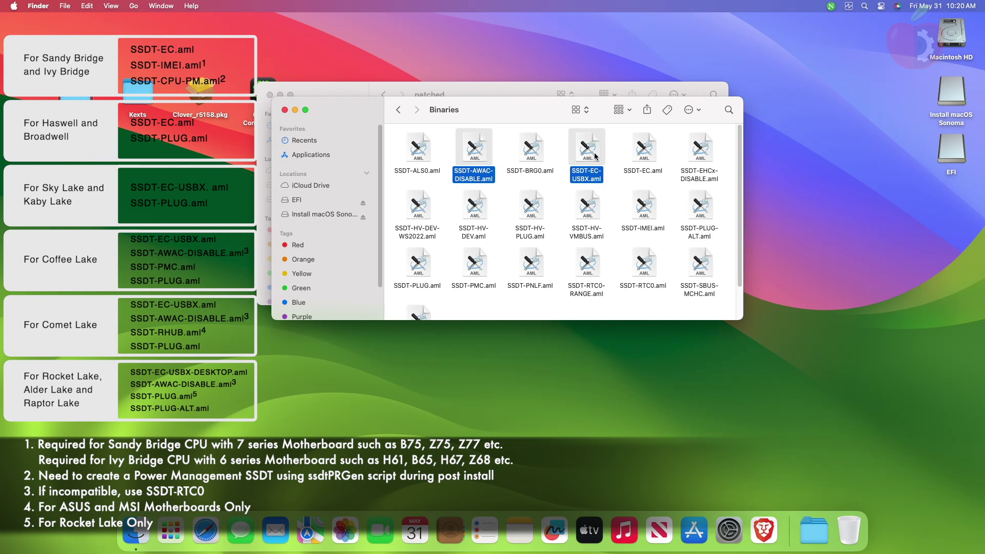
pyautogui.keyDown('super'); pyautogui.click(423, 264); pyautogui.keyUp('super')
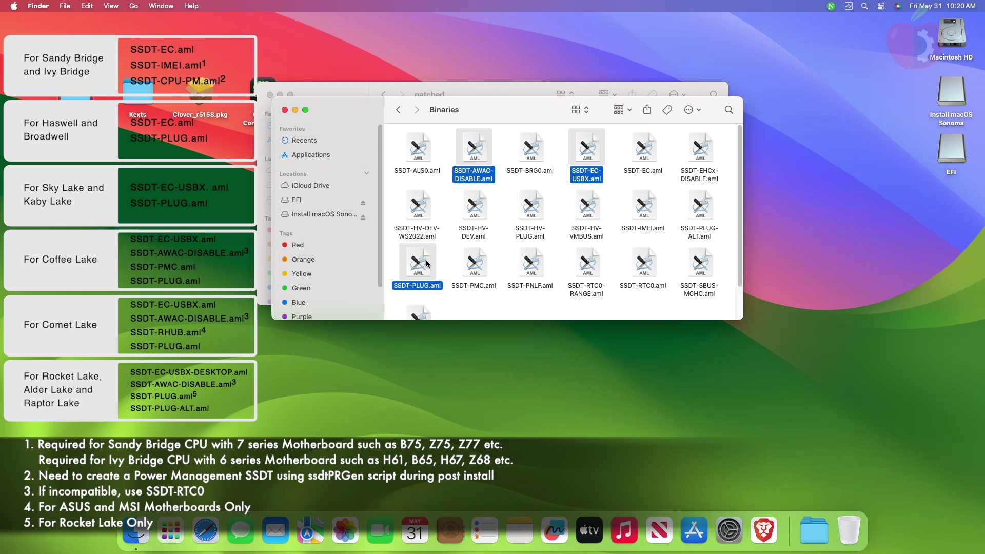
pyautogui.click(284, 110)
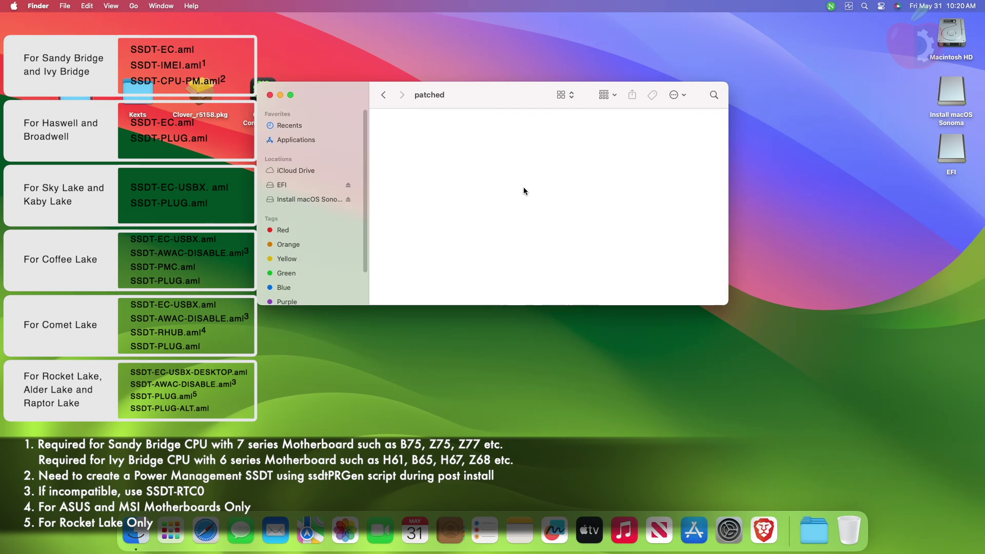
pyautogui.press('super+v')
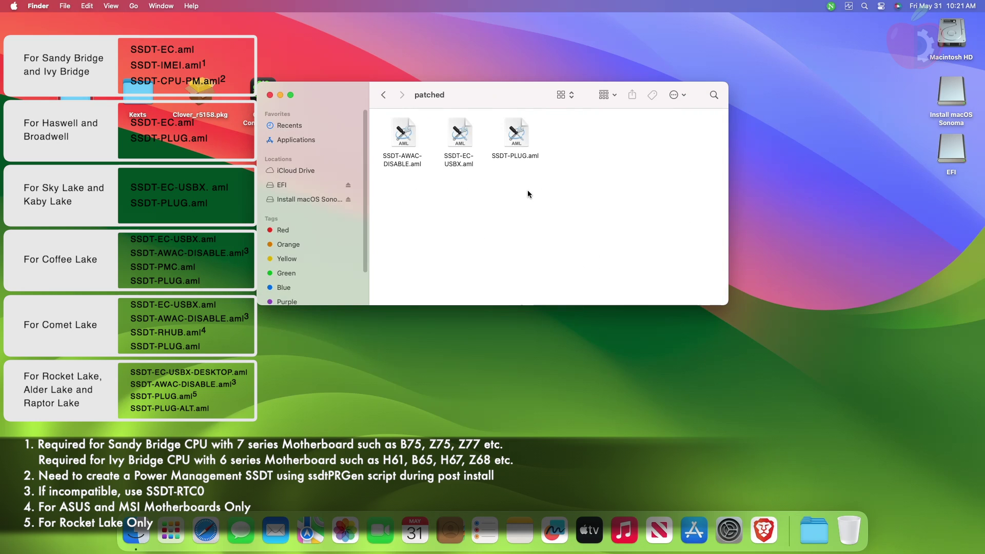
pyautogui.click(382, 96)
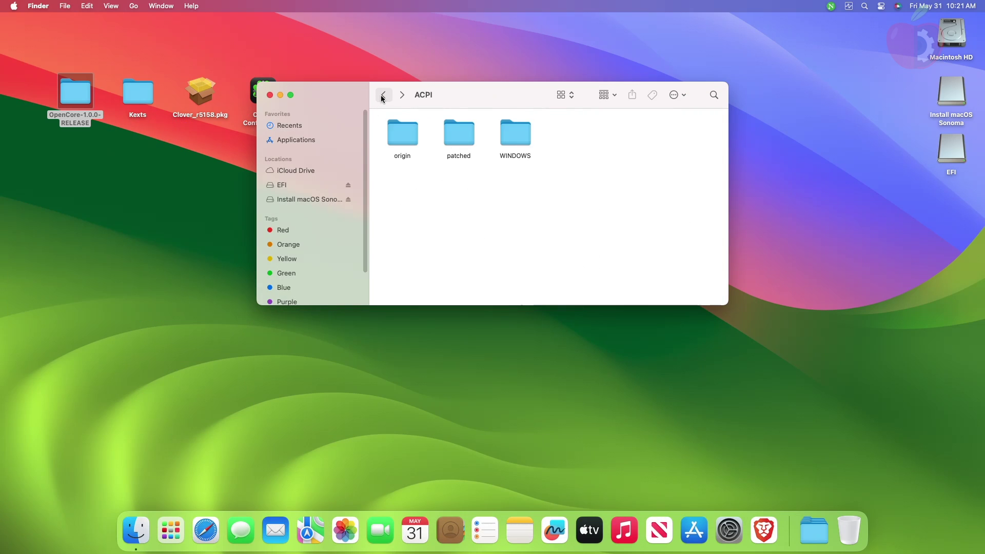
# - Delete the BIOS folder from CLOVER's drivers, empty the Trash, and tidy the remaining icons
pyautogui.click(383, 96)
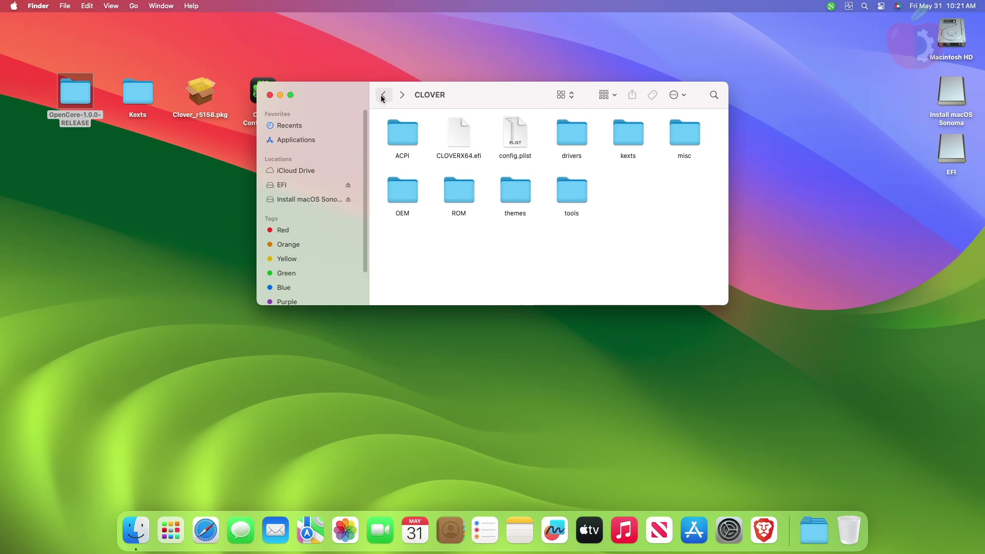
pyautogui.doubleClick(561, 127)
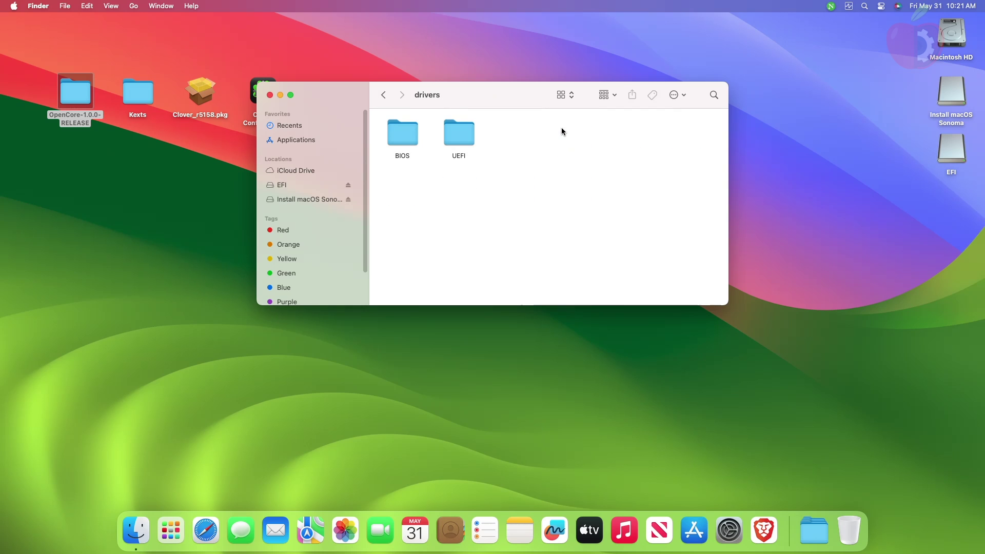
pyautogui.rightClick(404, 137)
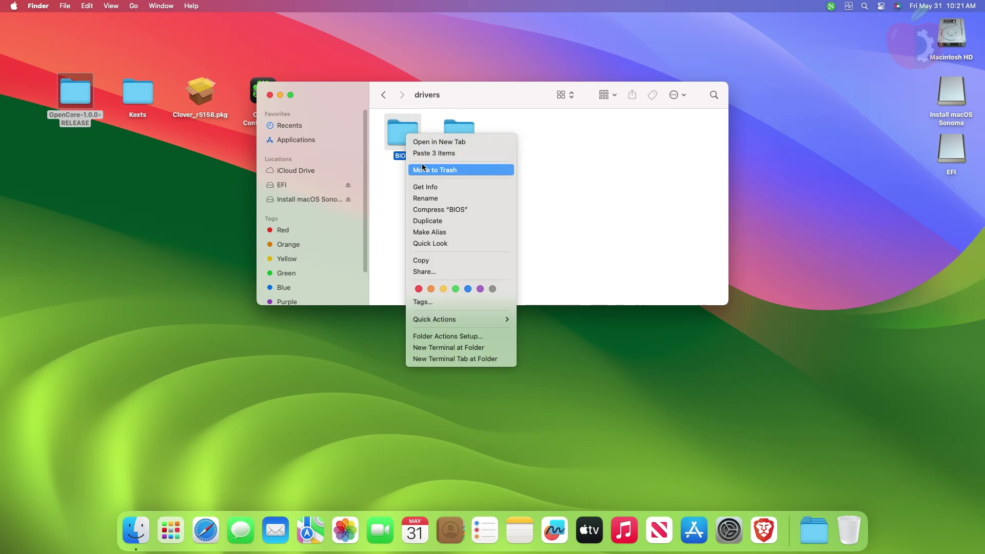
pyautogui.click(429, 168)
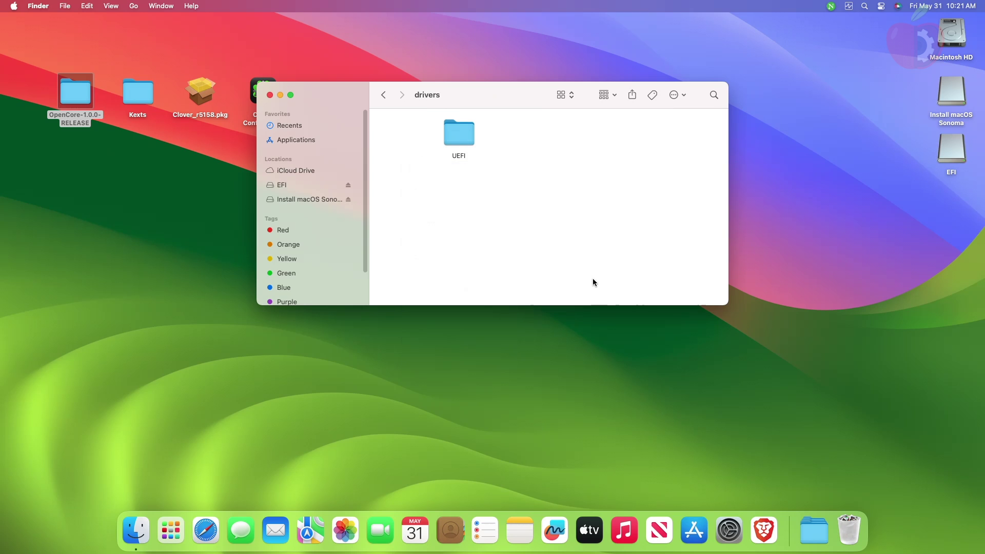
pyautogui.rightClick(846, 528)
pyautogui.click(867, 493)
pyautogui.click(523, 215)
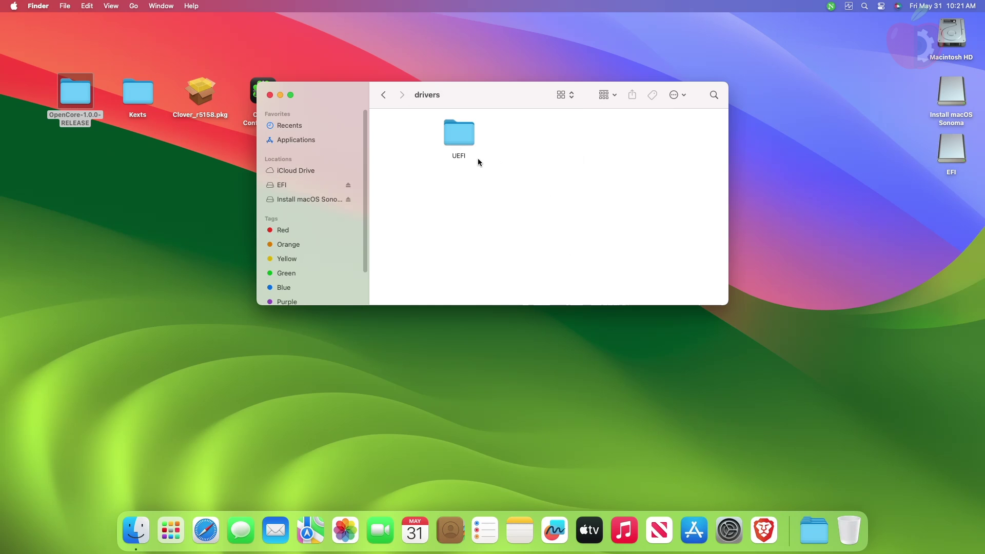
pyautogui.moveTo(455, 139); pyautogui.dragTo(415, 136)
pyautogui.rightClick(502, 139)
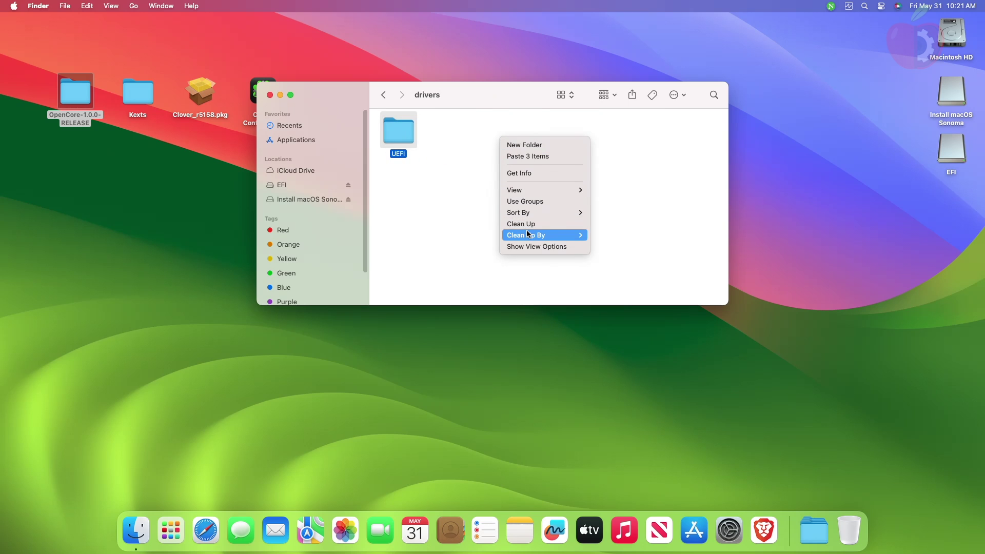
pyautogui.click(528, 226)
# - Locate OpenHfsPlus.efi in the OpenCore-1.0.0-RELEASE X64/EFI/OC/Drivers folder
pyautogui.doubleClick(403, 133)
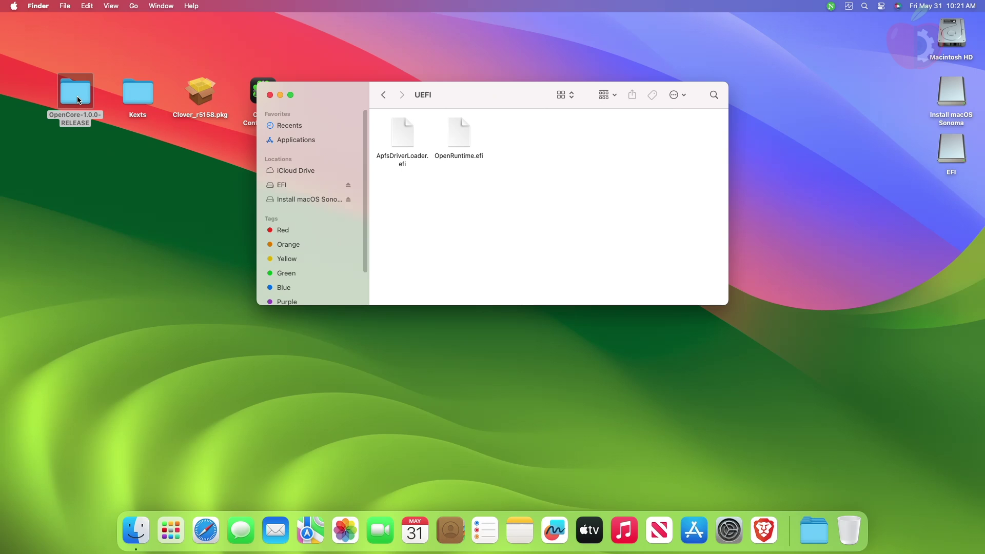
pyautogui.doubleClick(79, 100)
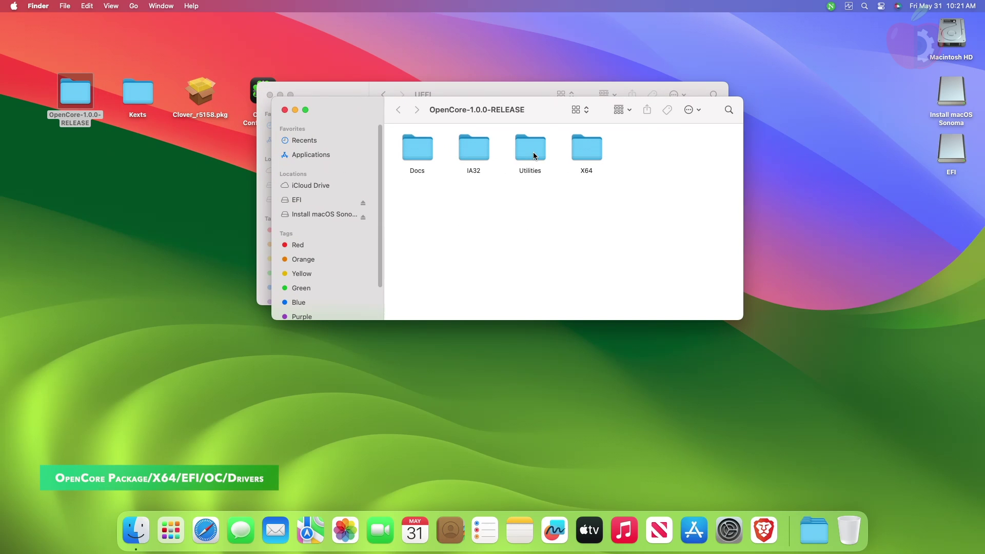
pyautogui.doubleClick(586, 148)
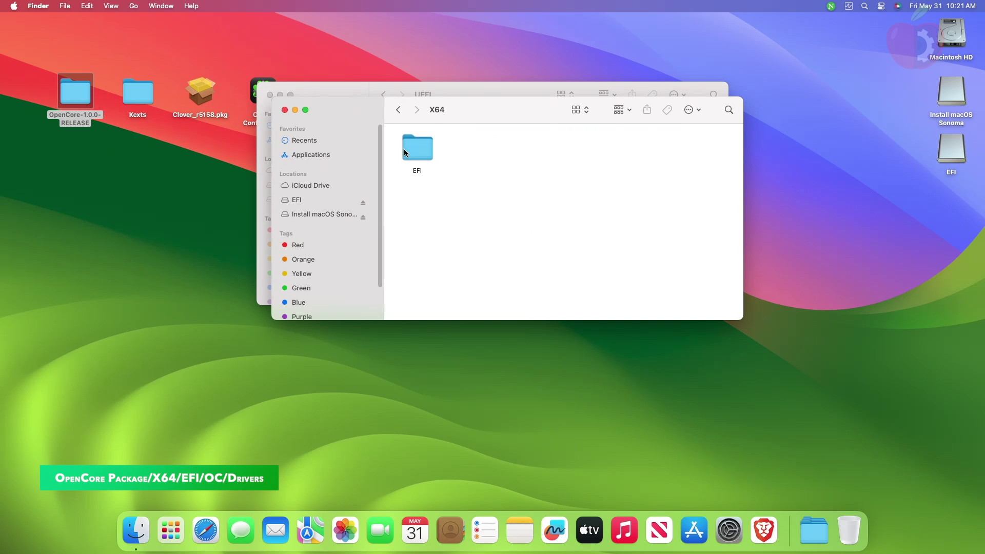
pyautogui.doubleClick(411, 150)
pyautogui.doubleClick(473, 147)
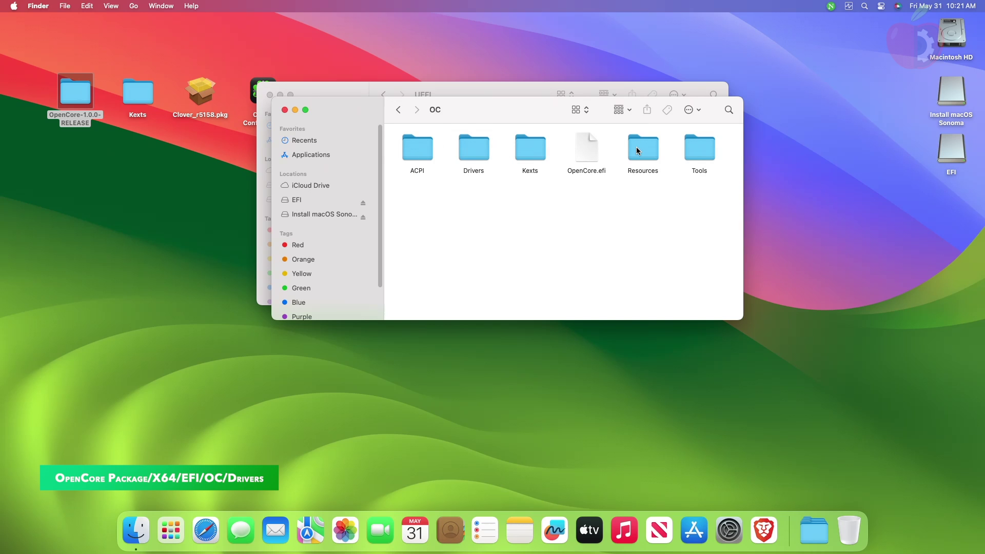
pyautogui.doubleClick(469, 151)
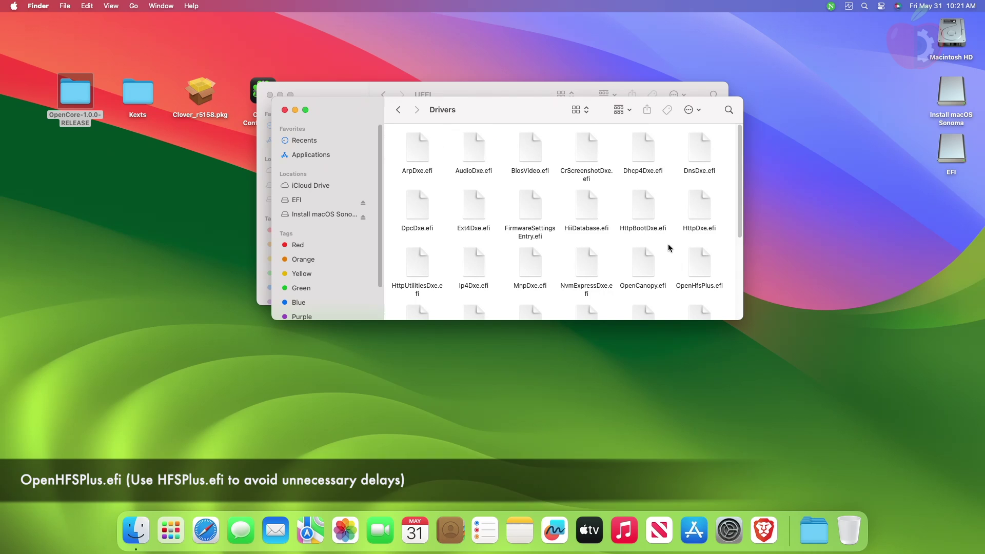
pyautogui.click(696, 264)
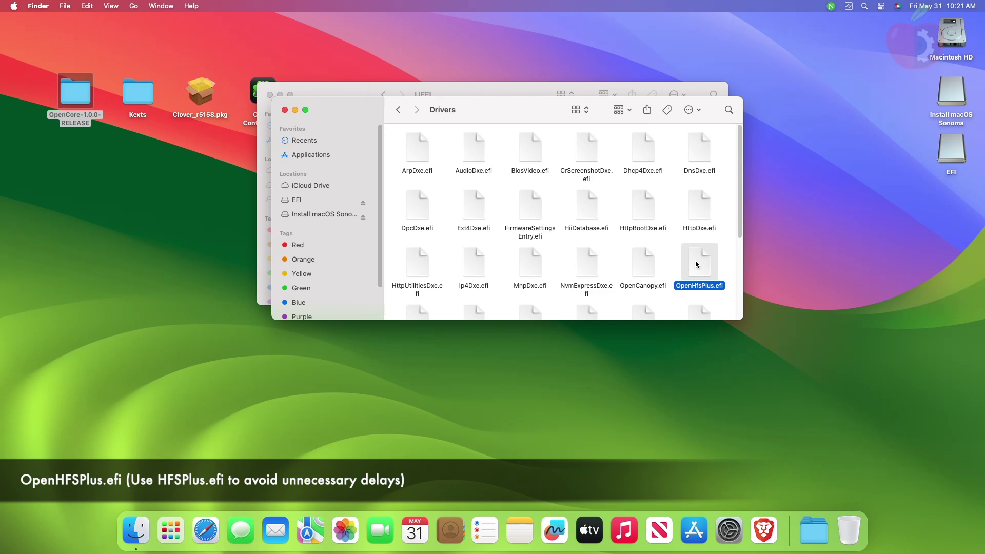
# - Paste OpenHfsPlus.efi into CLOVER's UEFI drivers folder and return to the CLOVER folder
pyautogui.click(284, 110)
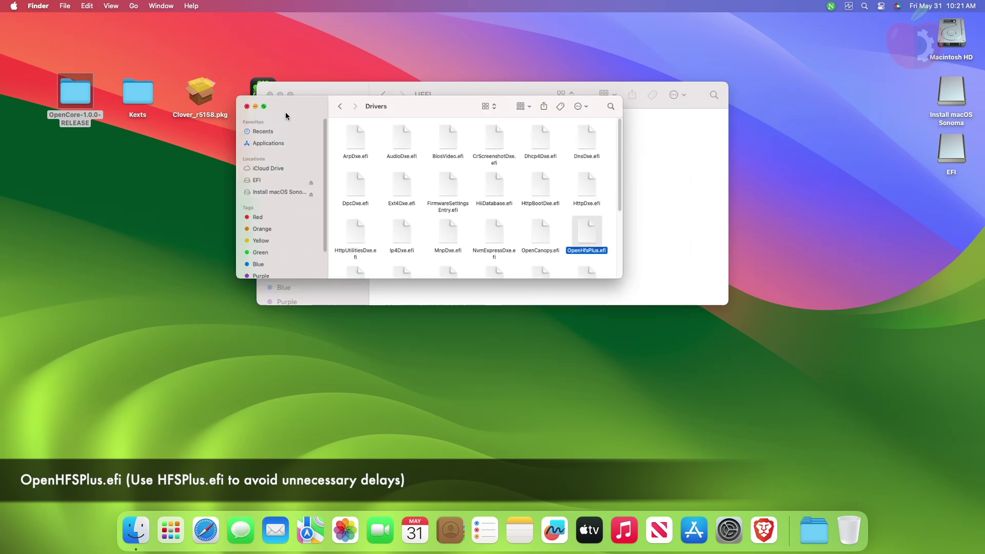
pyautogui.press('super+v')
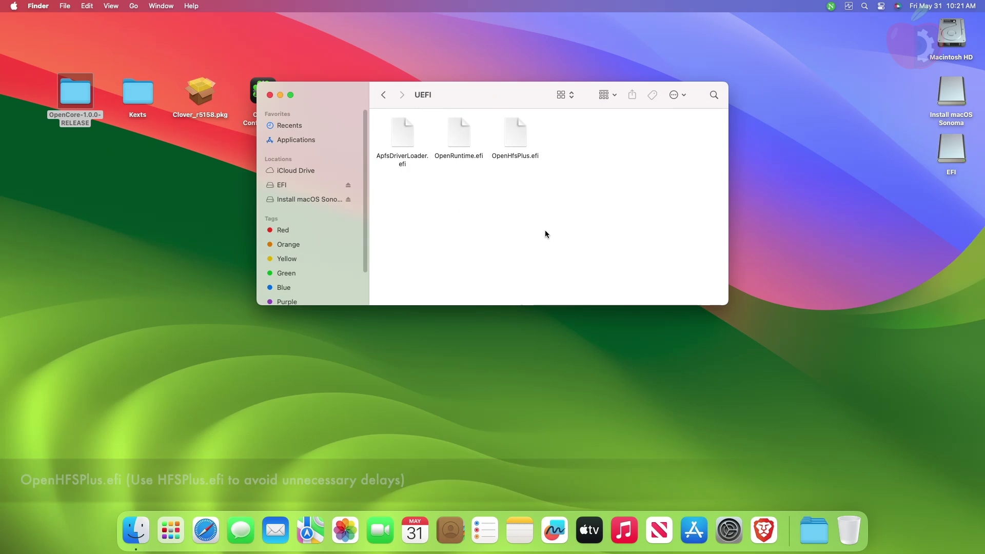
pyautogui.click(383, 95)
pyautogui.click(384, 95)
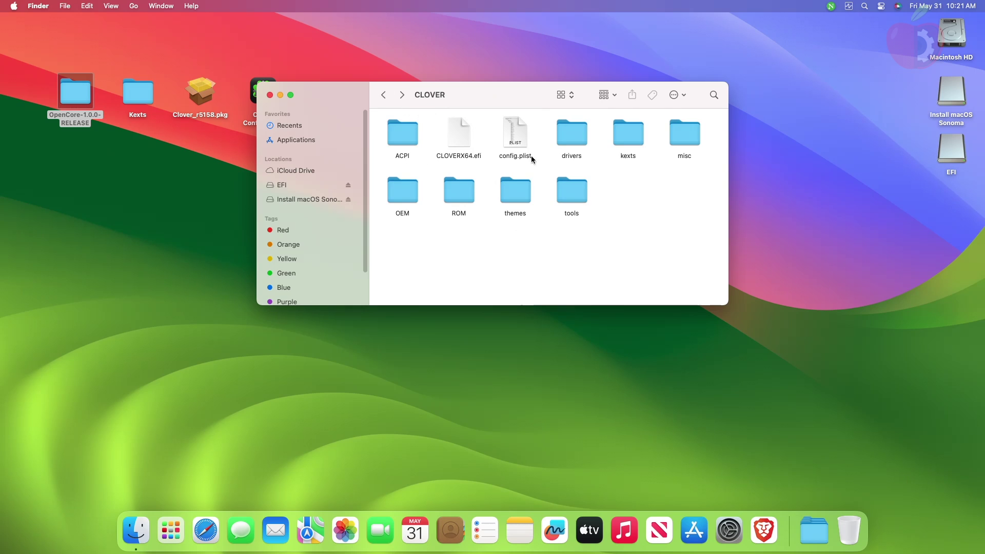
# - Delete every kexts subfolder except Other, empty the Trash, and tidy the folder
pyautogui.doubleClick(629, 135)
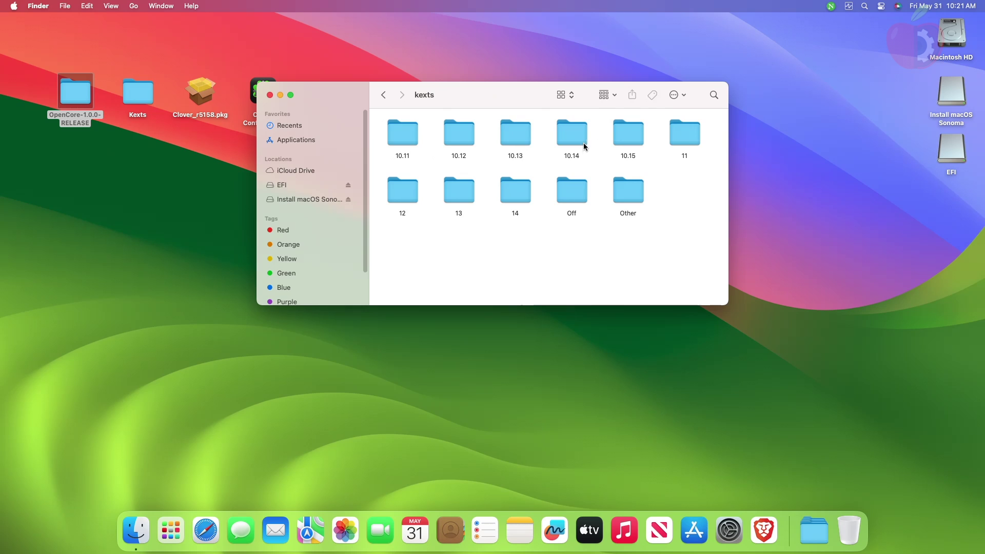
pyautogui.press('super+a')
pyautogui.keyDown('super'); pyautogui.click(629, 199); pyautogui.keyUp('super')
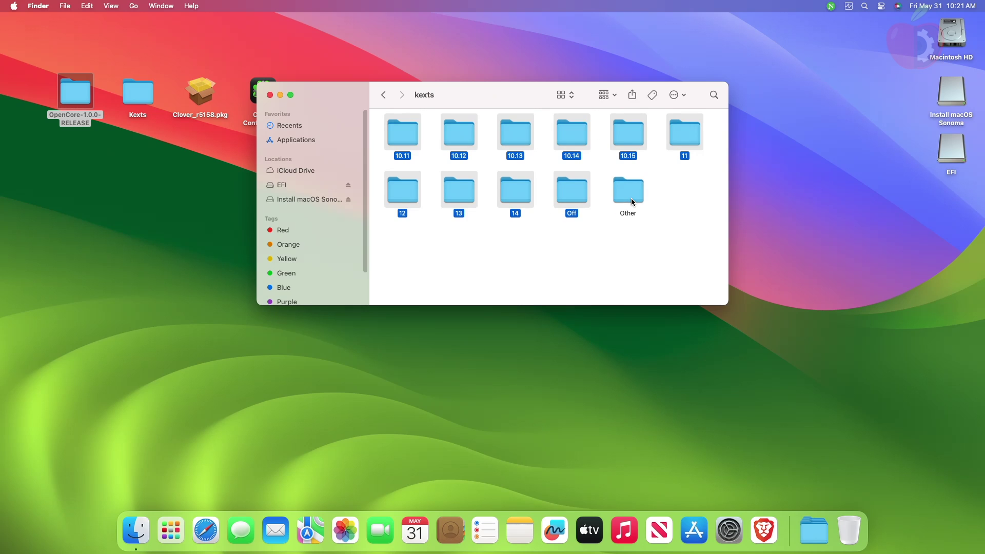
pyautogui.rightClick(558, 186)
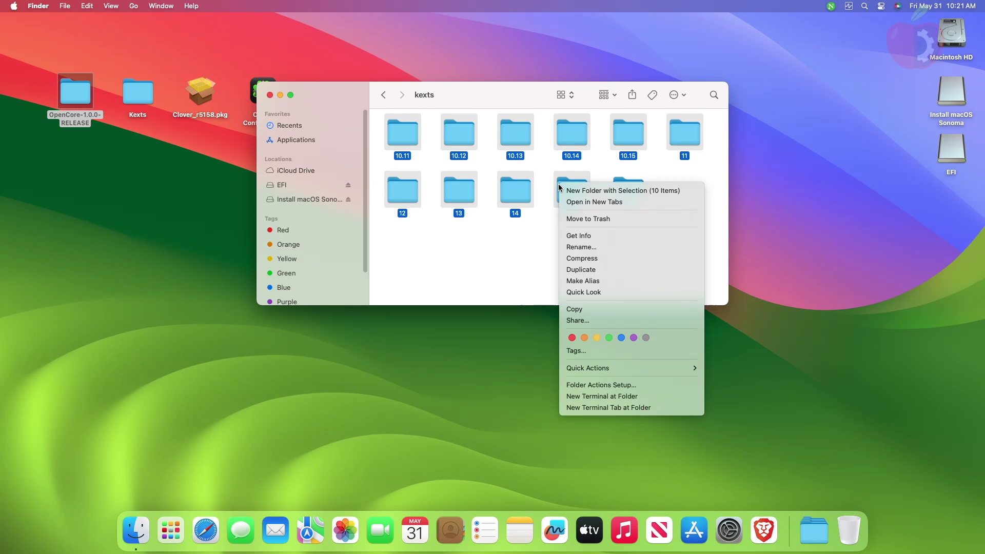
pyautogui.click(636, 256)
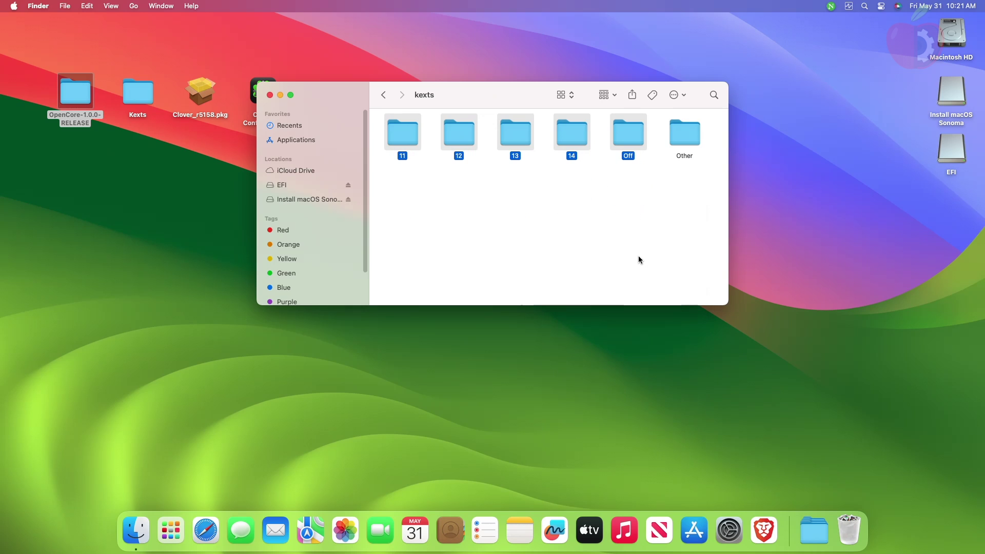
pyautogui.rightClick(848, 530)
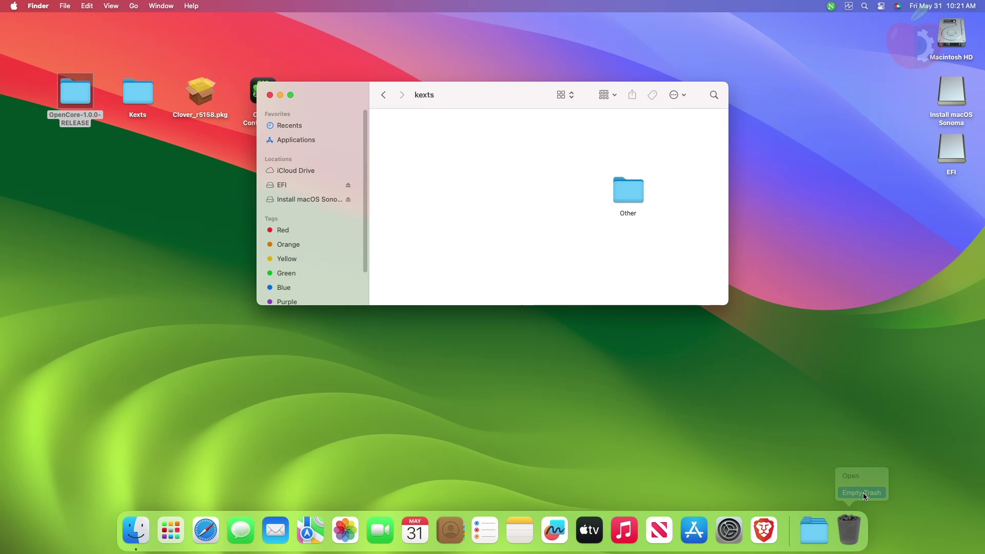
pyautogui.click(862, 492)
pyautogui.press('Return')
pyautogui.moveTo(625, 189); pyautogui.dragTo(400, 139)
pyautogui.rightClick(463, 131)
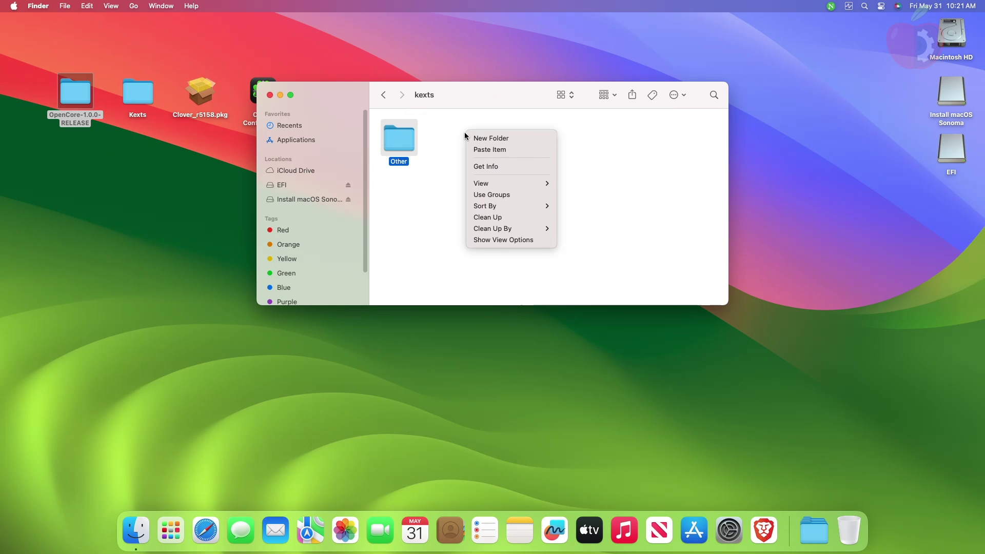
pyautogui.click(492, 216)
# - Copy the six kexts from the desktop Kexts folder into kexts/Other
pyautogui.doubleClick(407, 137)
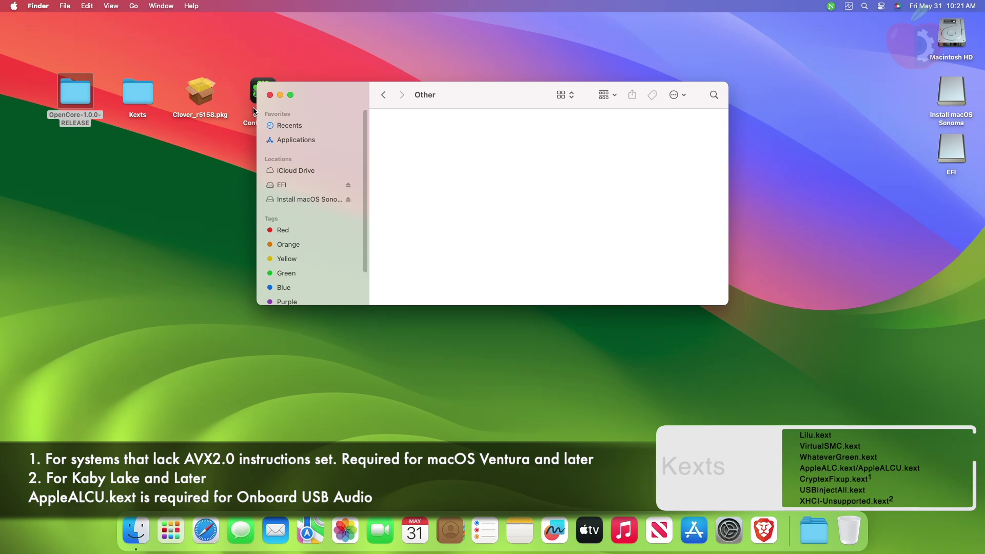
pyautogui.doubleClick(126, 103)
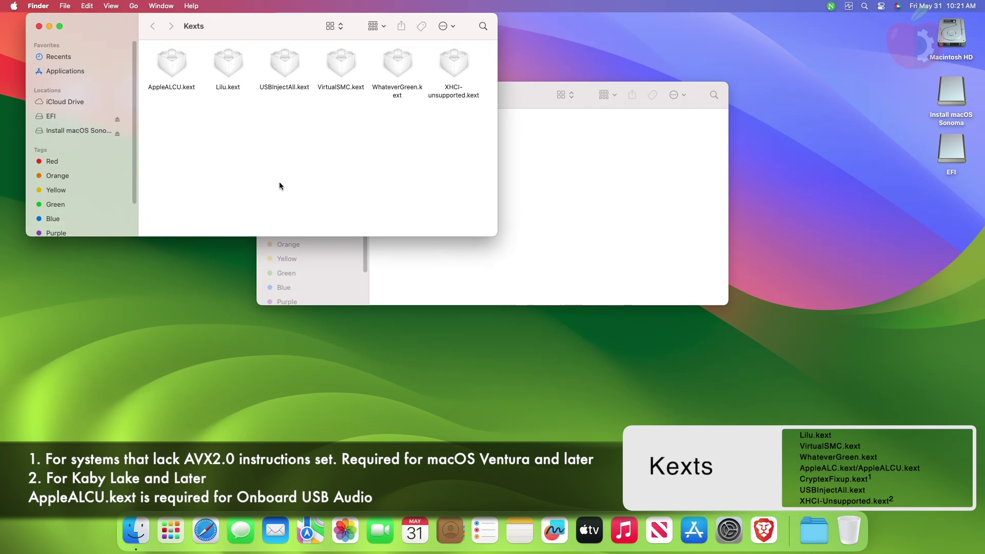
pyautogui.press('super+a')
pyautogui.click(49, 26)
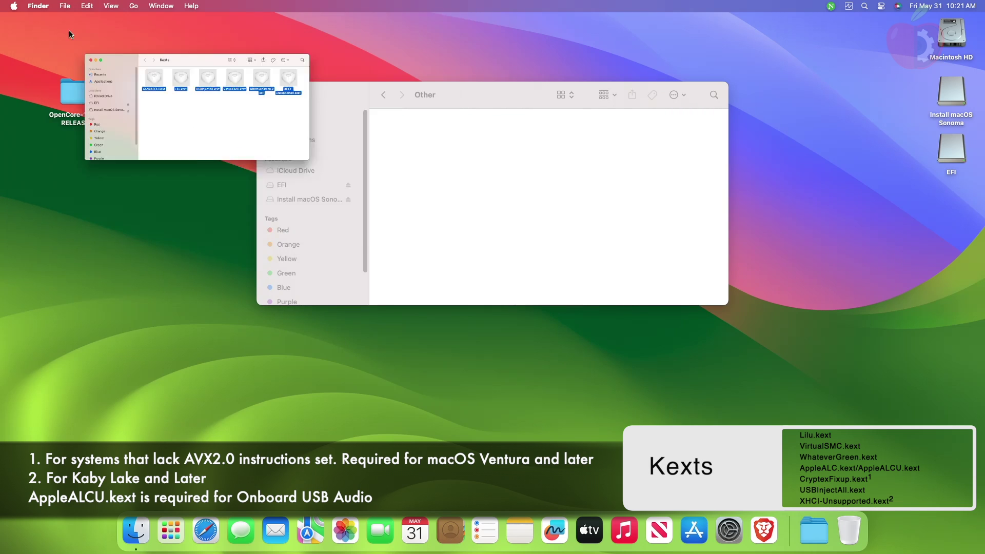
pyautogui.moveTo(585, 224); pyautogui.dragTo(586, 223)
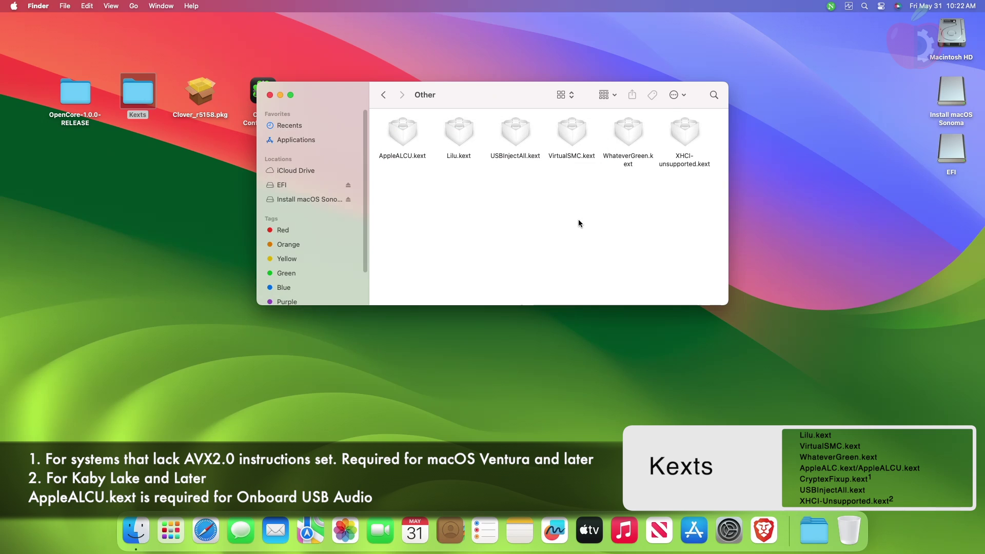
pyautogui.click(386, 99)
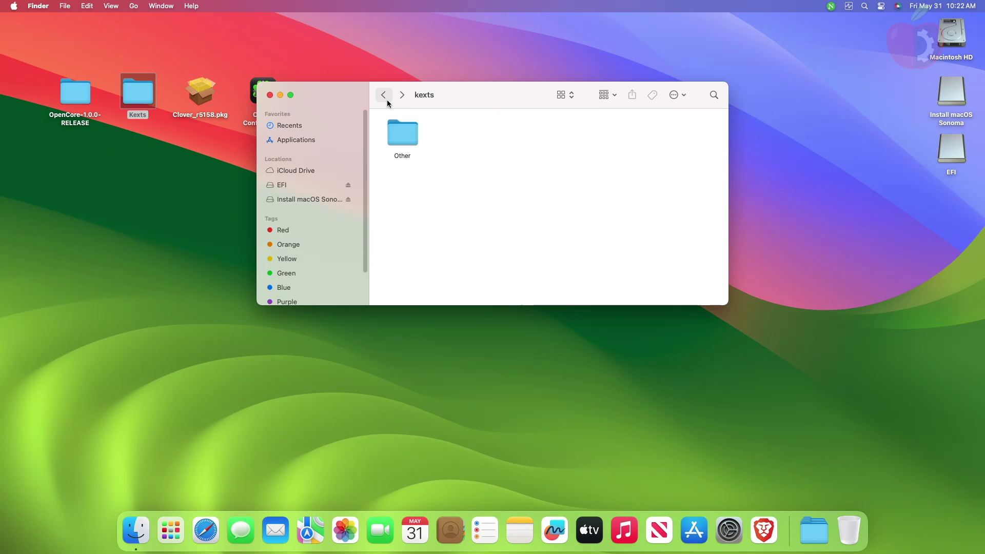
# - Delete the old config.plist from CLOVER, empty the Trash, and close the window
pyautogui.click(386, 100)
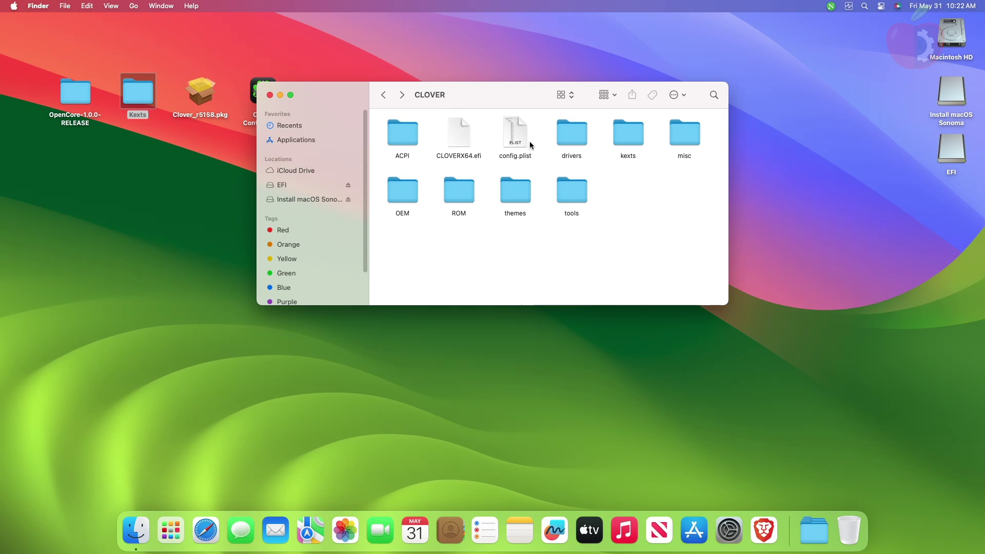
pyautogui.rightClick(516, 134)
pyautogui.click(528, 166)
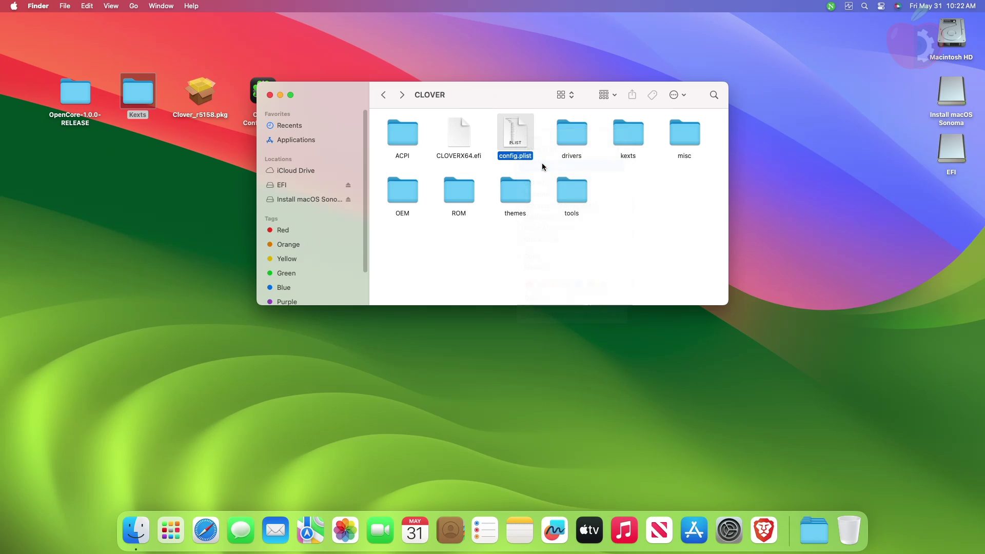
pyautogui.rightClick(848, 517)
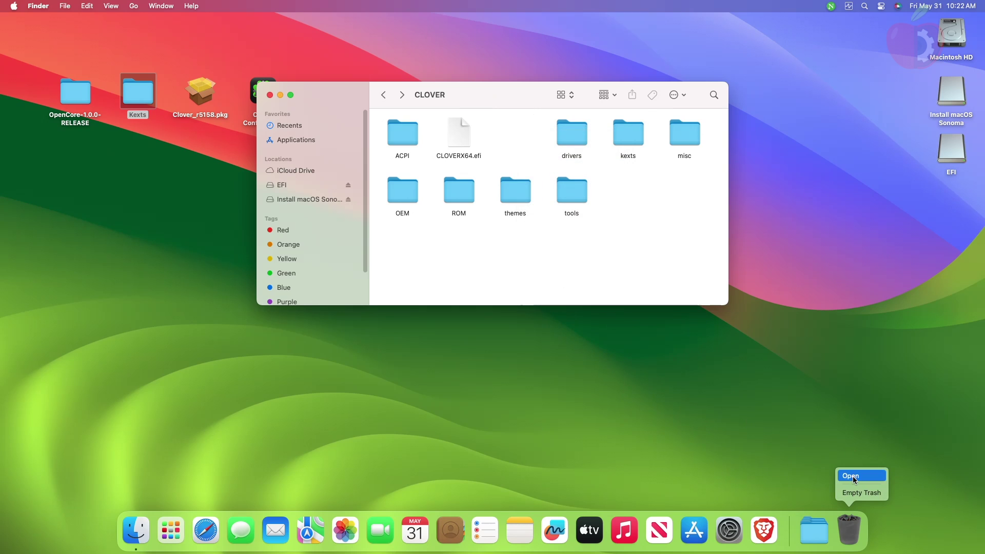
pyautogui.click(856, 492)
pyautogui.press('Return')
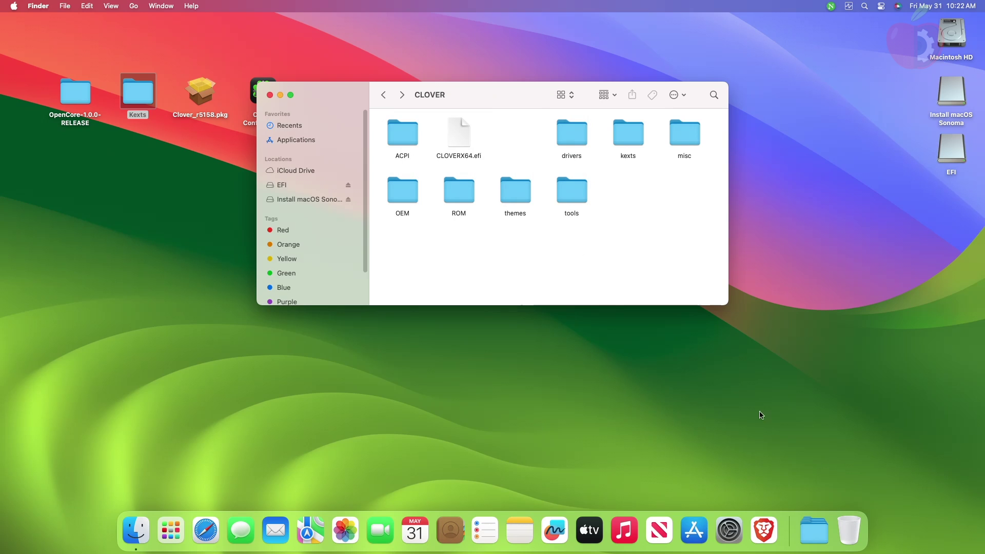
pyautogui.click(269, 94)
# - Launch Clover Configurator from the desktop, approving the Gatekeeper downloaded-app prompt
pyautogui.rightClick(266, 96)
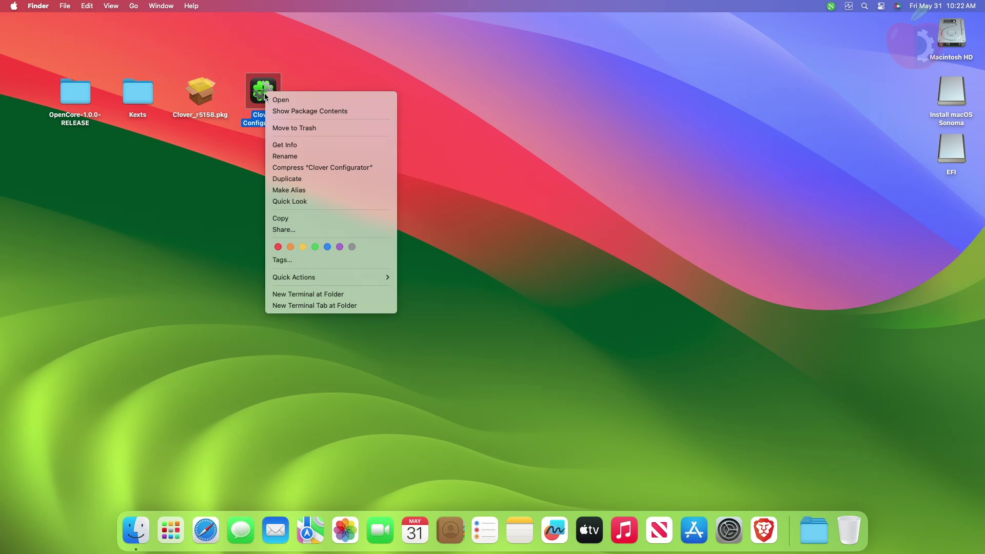
pyautogui.click(272, 100)
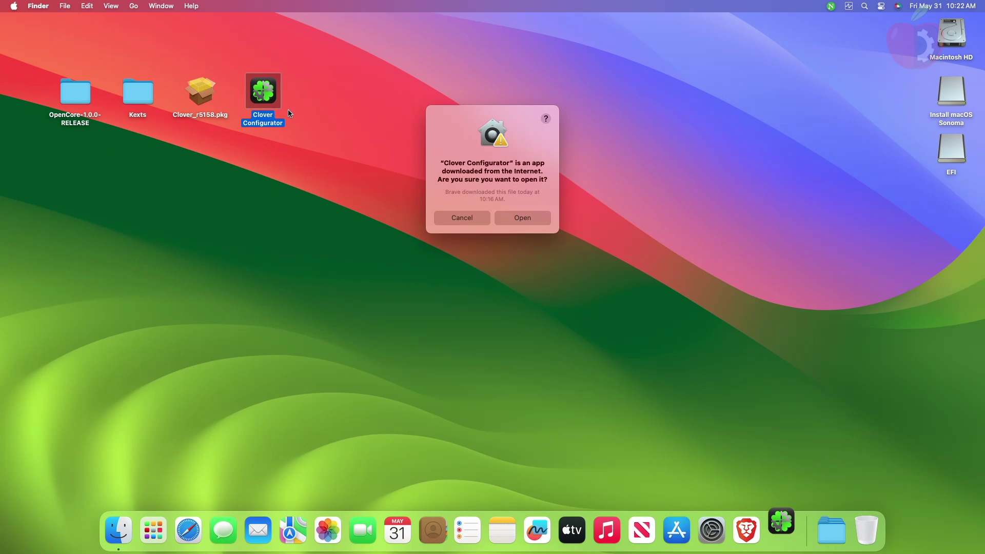
pyautogui.click(534, 214)
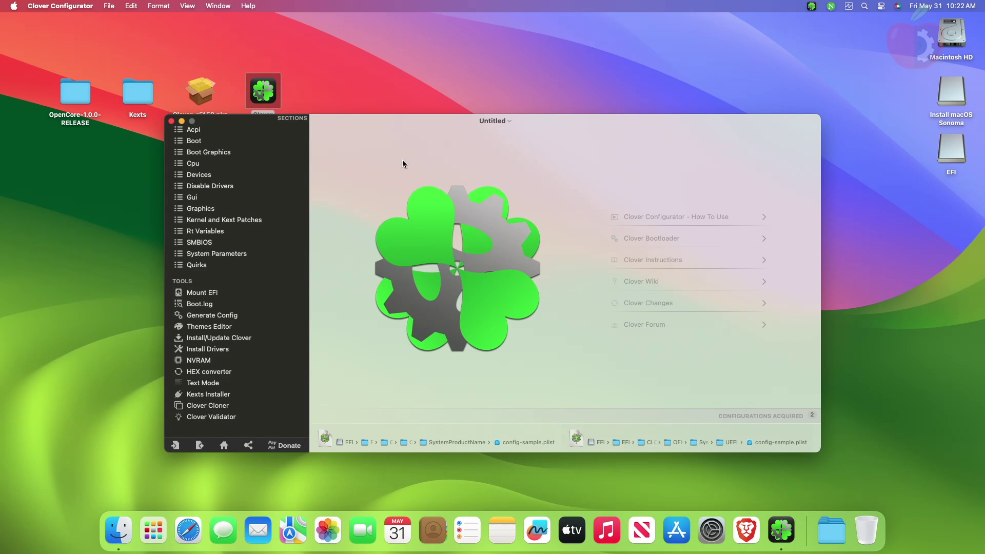
pyautogui.click(261, 133)
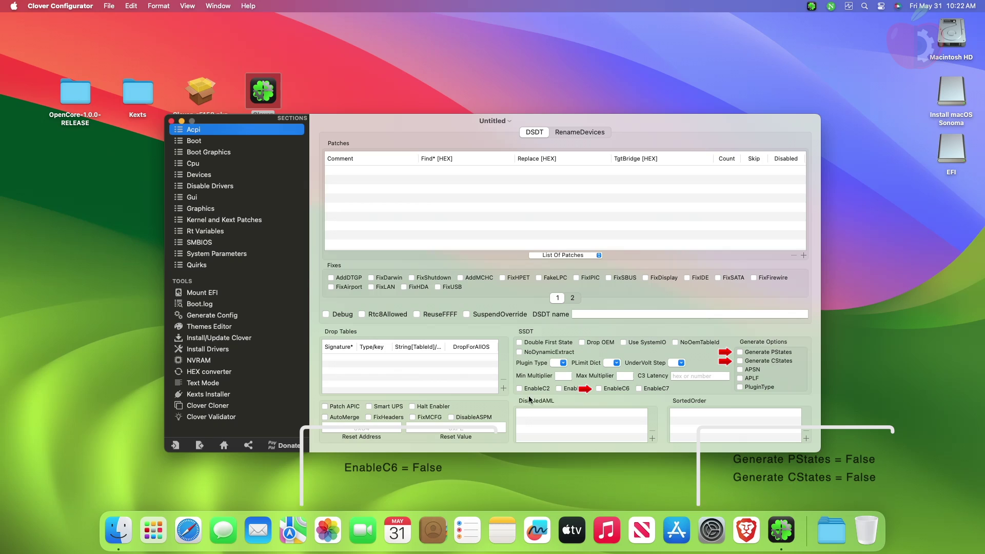
# - Toggle EnableC6, Generate PStates and Generate CStates so all three end up unchecked
pyautogui.click(599, 389)
pyautogui.click(780, 354)
pyautogui.click(780, 354)
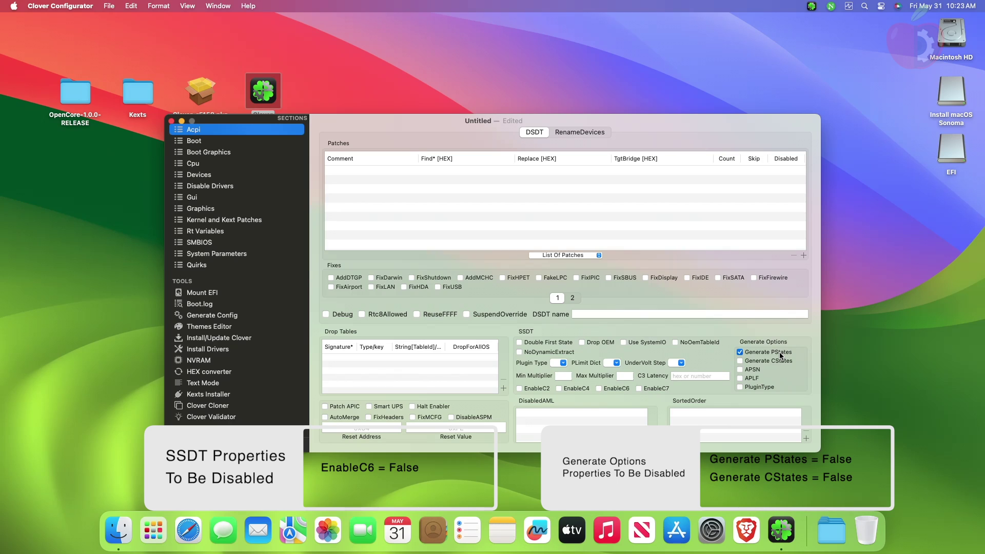
pyautogui.click(781, 360)
pyautogui.click(782, 360)
pyautogui.click(250, 141)
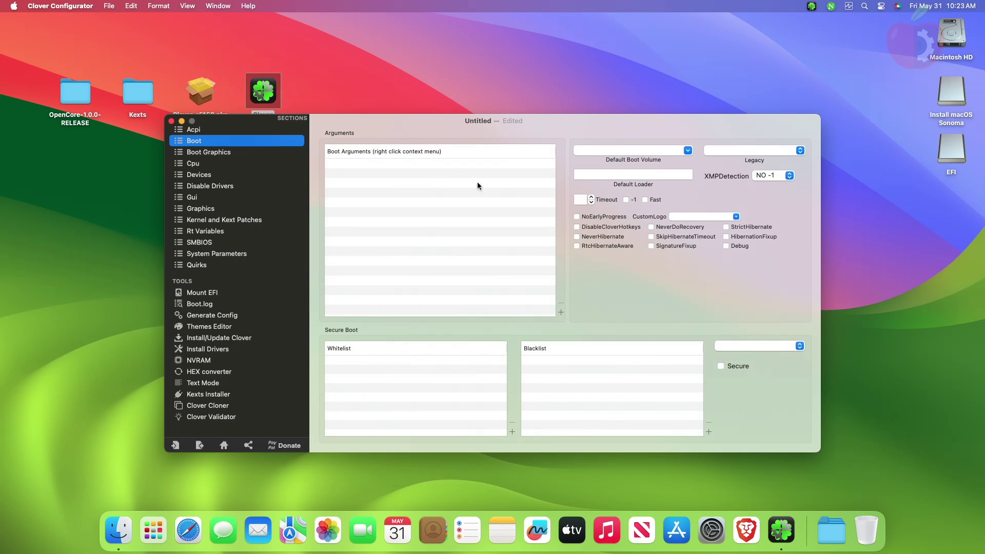
# - Add the -v and agdpmod=pikera boot arguments
pyautogui.click(560, 312)
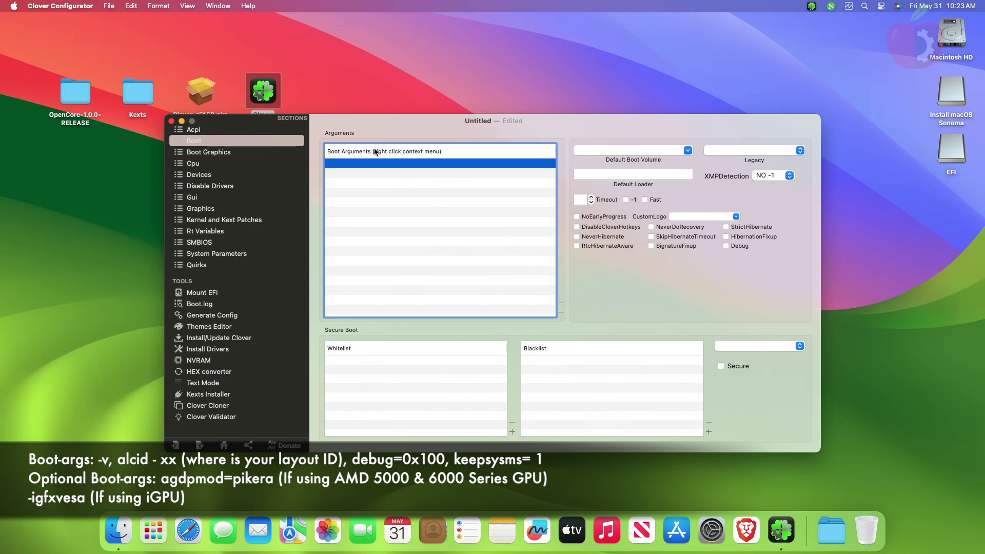
pyautogui.doubleClick(376, 164)
pyautogui.write('-v')
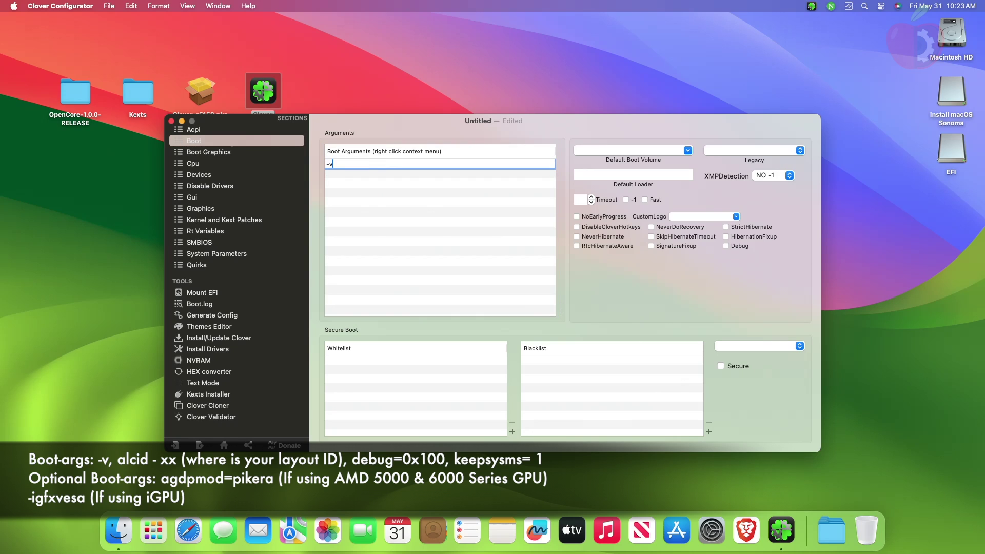
pyautogui.press('Return')
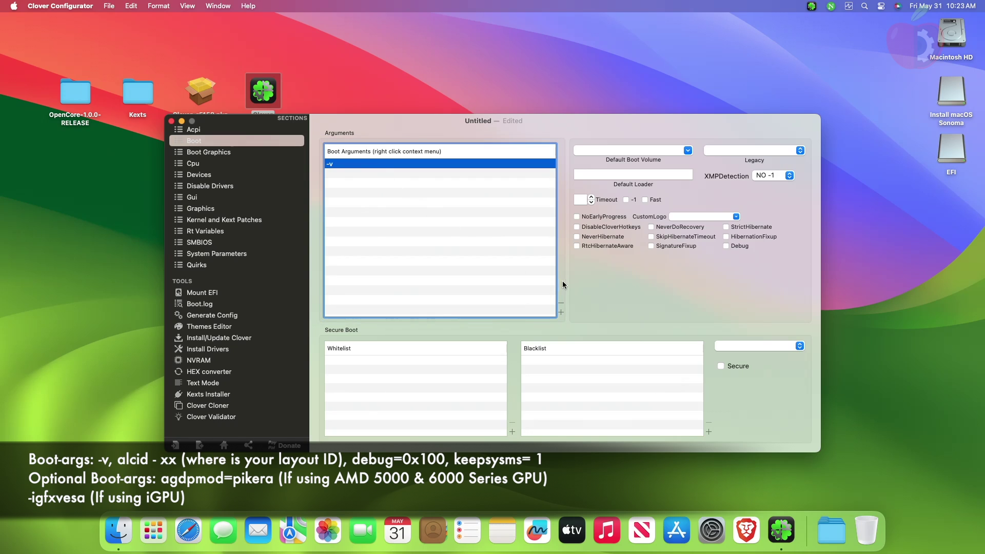
pyautogui.click(561, 312)
pyautogui.doubleClick(385, 174)
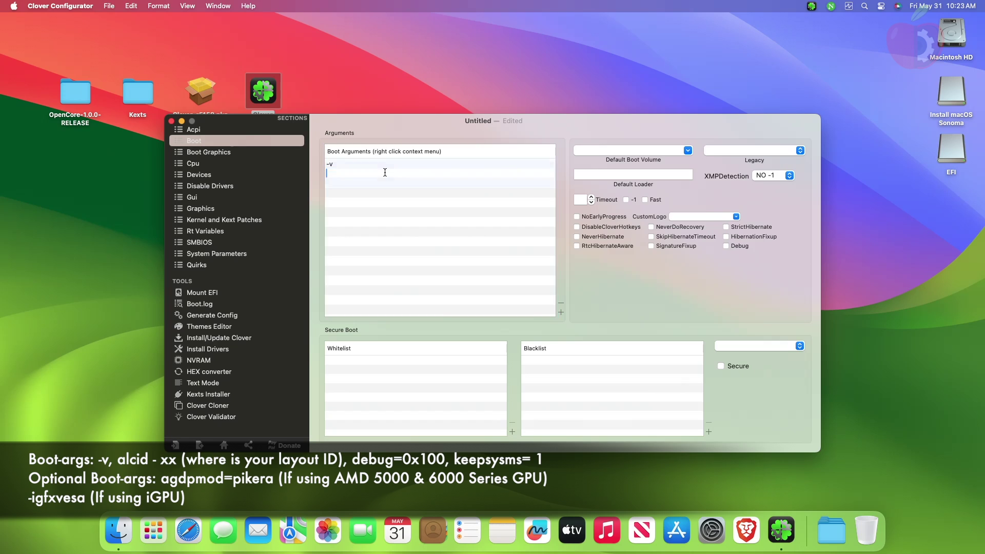
pyautogui.write('agd')
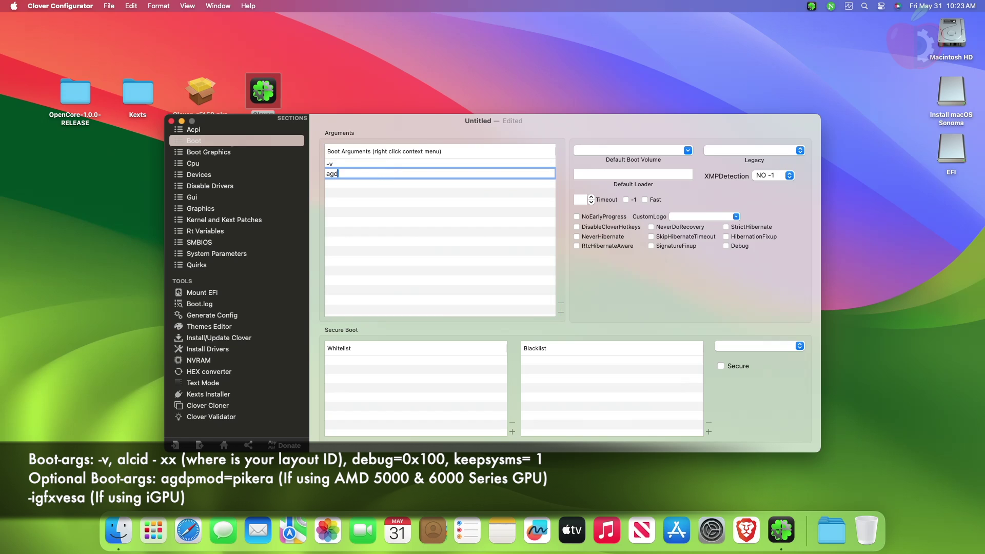
pyautogui.write('pmod=pikera')
pyautogui.press('Return')
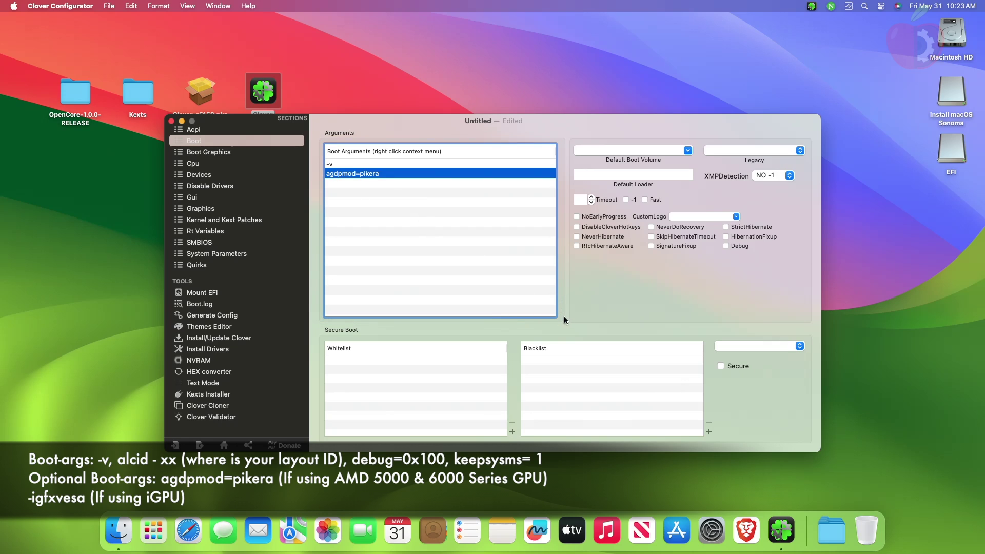
# - Add the debug=0x100 and keepsysms=1 boot arguments
pyautogui.click(561, 311)
pyautogui.doubleClick(383, 183)
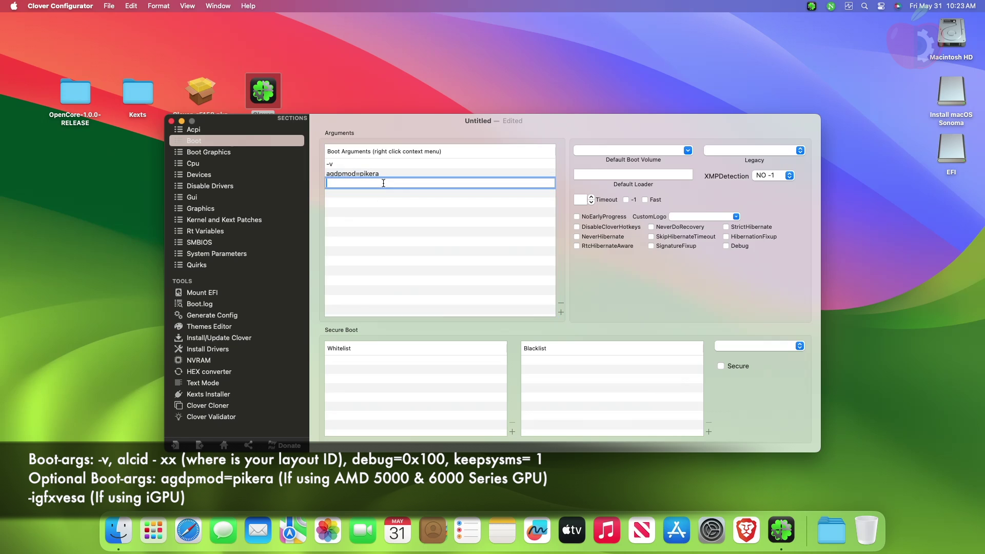
pyautogui.write('debug=0x100')
pyautogui.press('Return')
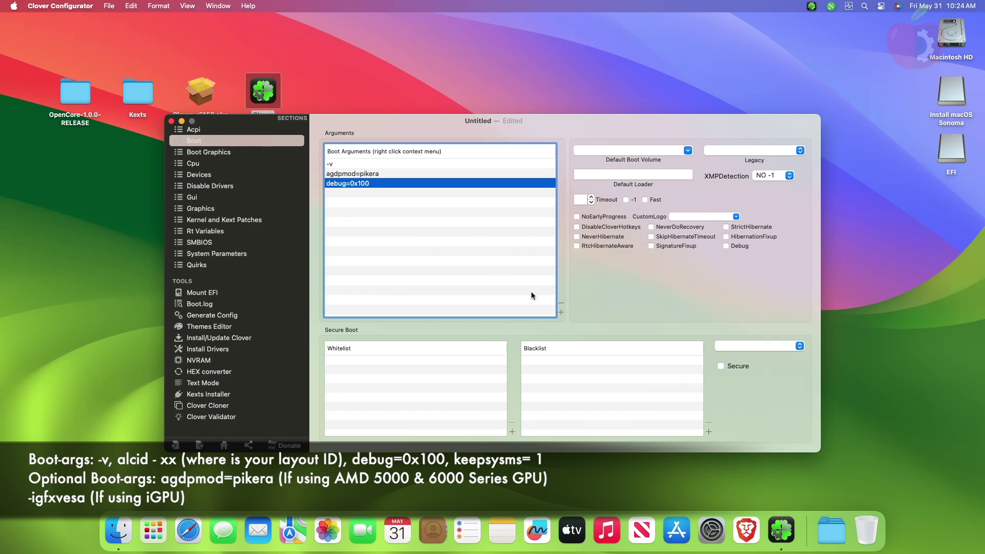
pyautogui.click(561, 312)
pyautogui.doubleClick(407, 194)
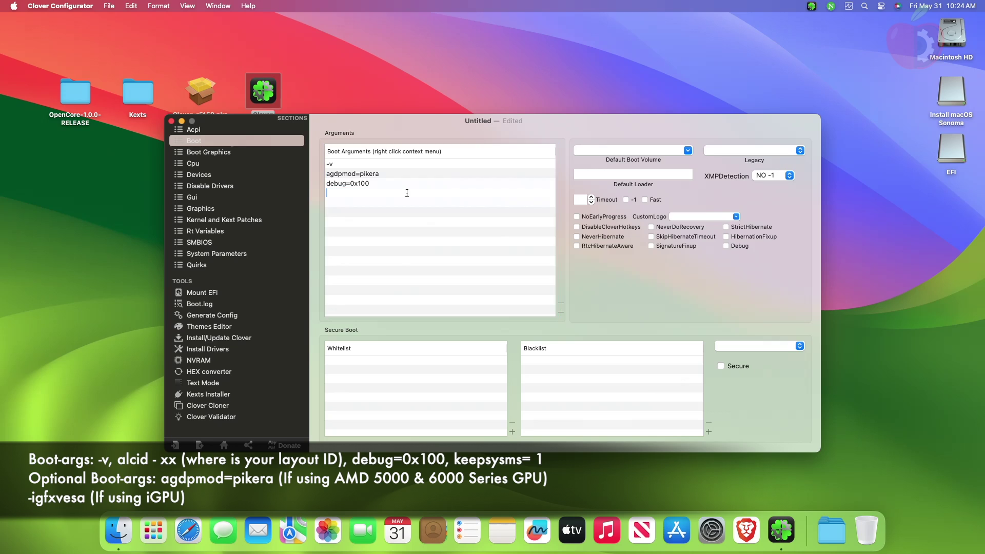
pyautogui.write('keeps')
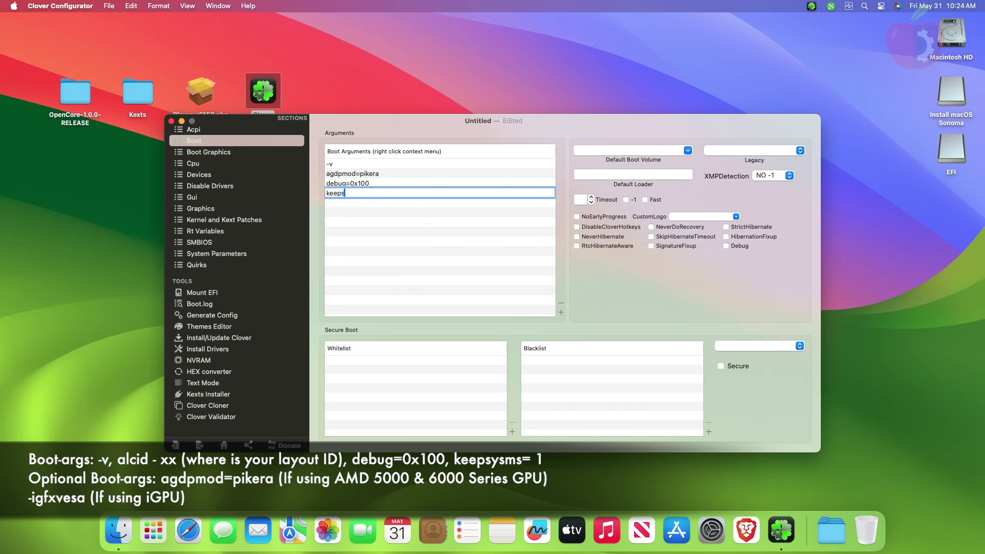
pyautogui.write('ysms=1')
pyautogui.press('Return')
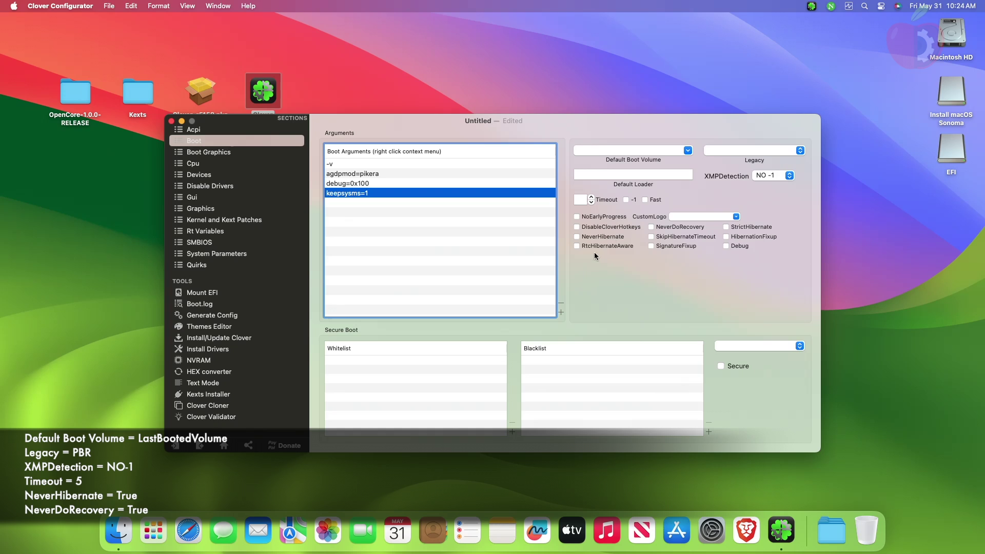
# - Set default boot volume LastBootedVolume and legacy mode PBR; enable NeverHibernate and NeverDoRecovery
pyautogui.click(687, 150)
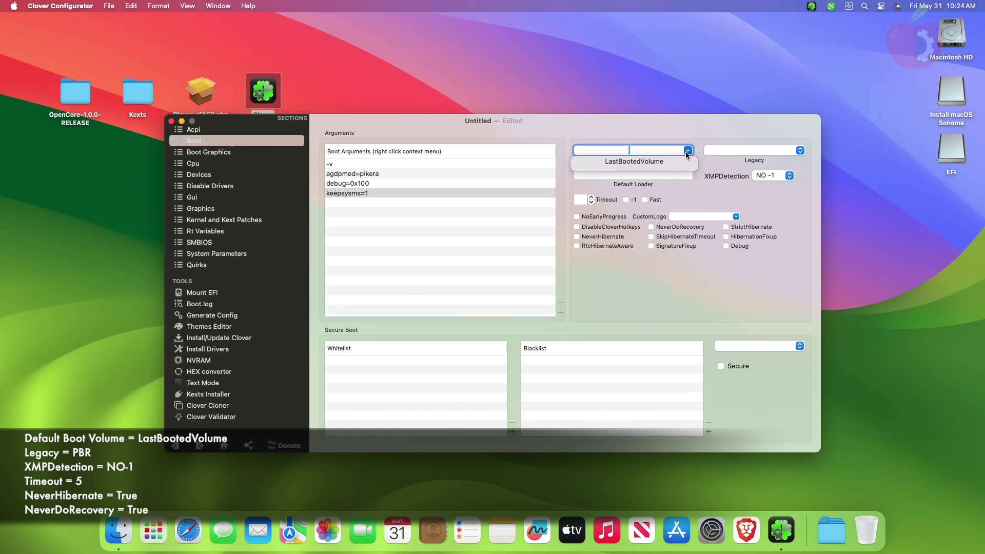
pyautogui.click(680, 161)
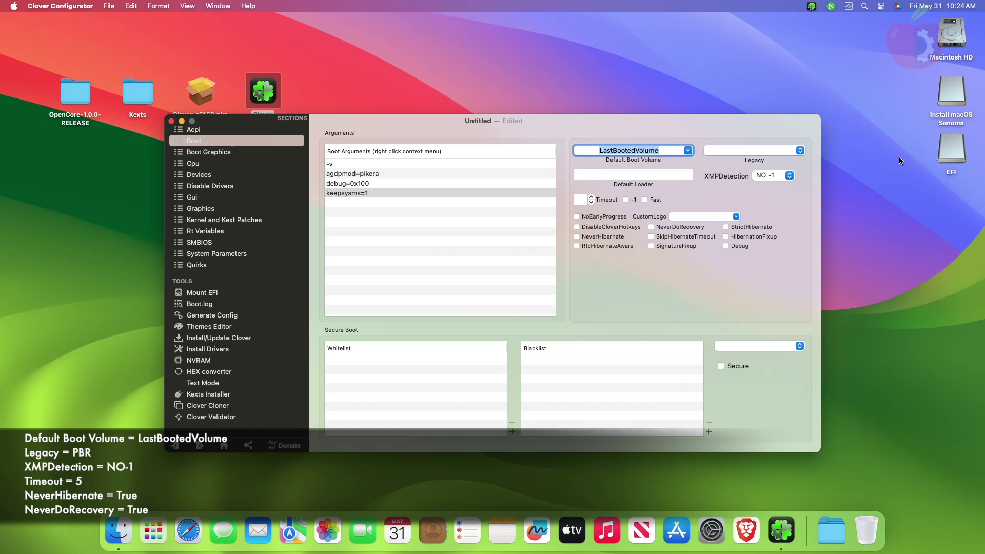
pyautogui.click(799, 151)
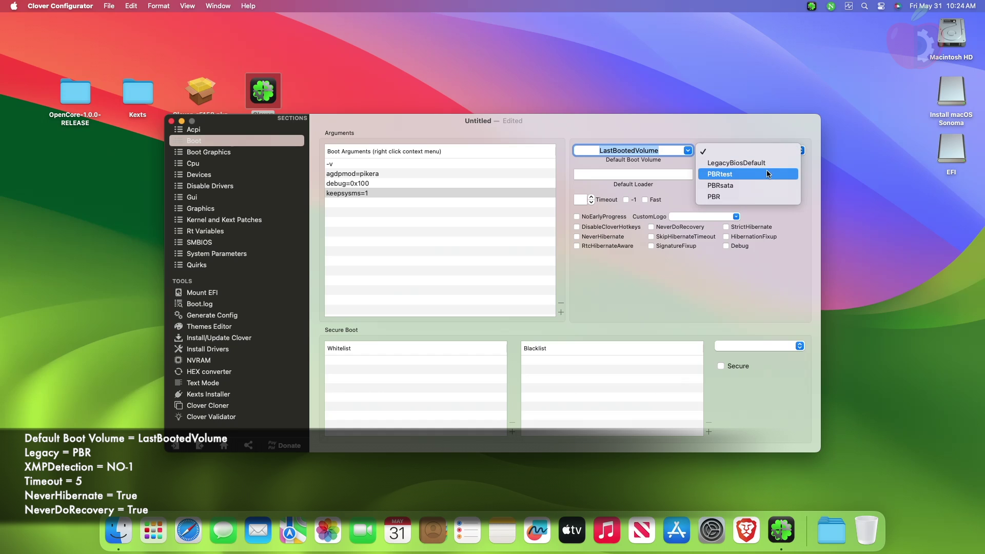
pyautogui.click(737, 196)
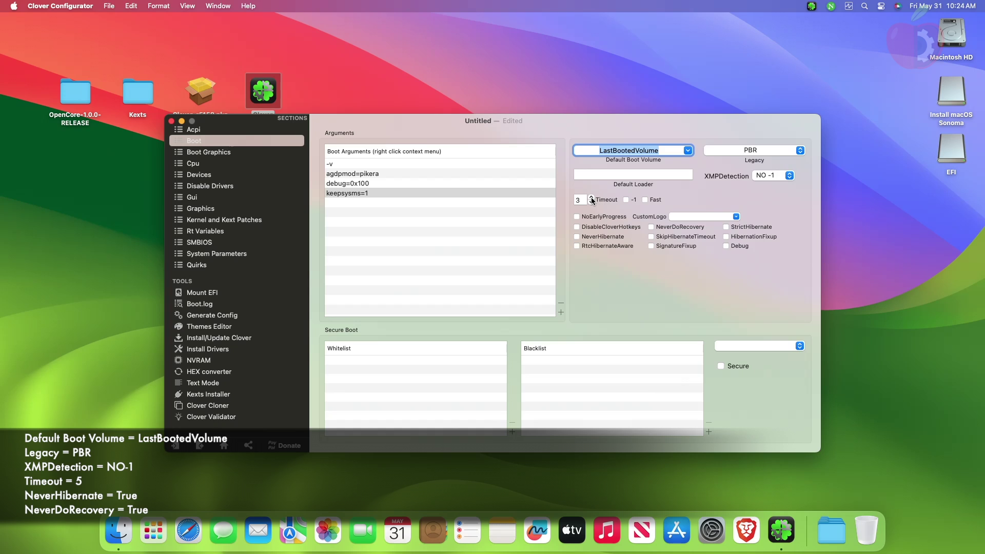
pyautogui.click(596, 237)
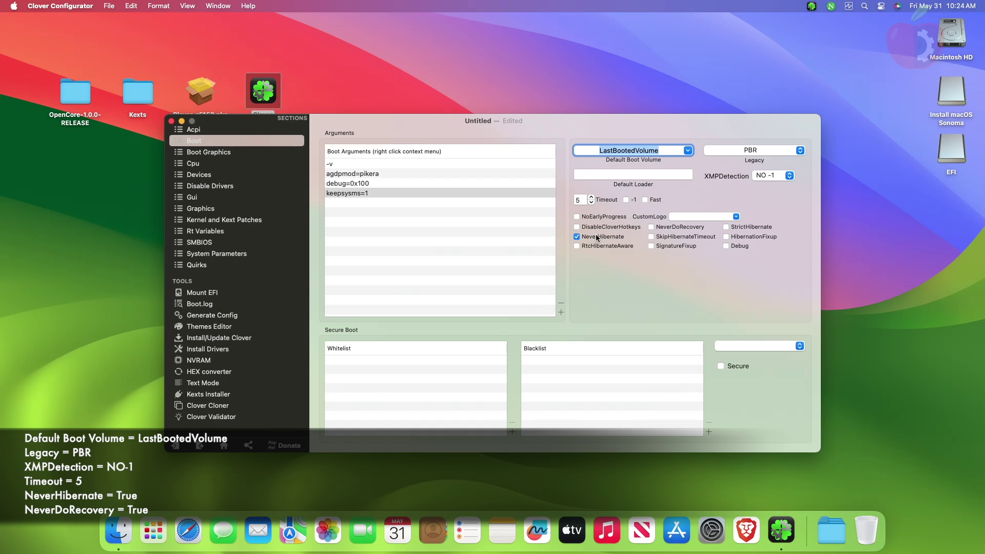
pyautogui.click(651, 227)
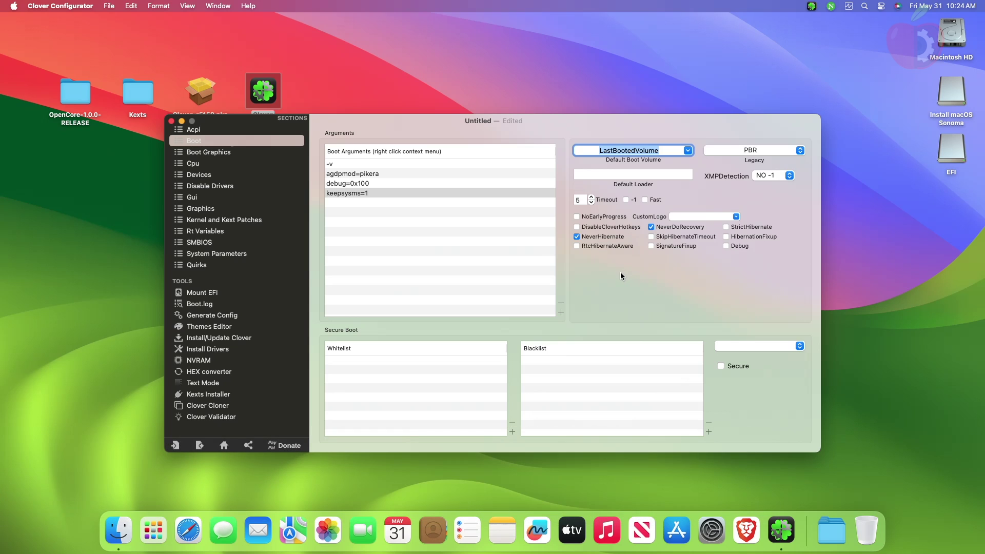
pyautogui.click(275, 152)
# - In Devices, turn on USB Inject and turn off NoDefaultProperties
pyautogui.click(273, 163)
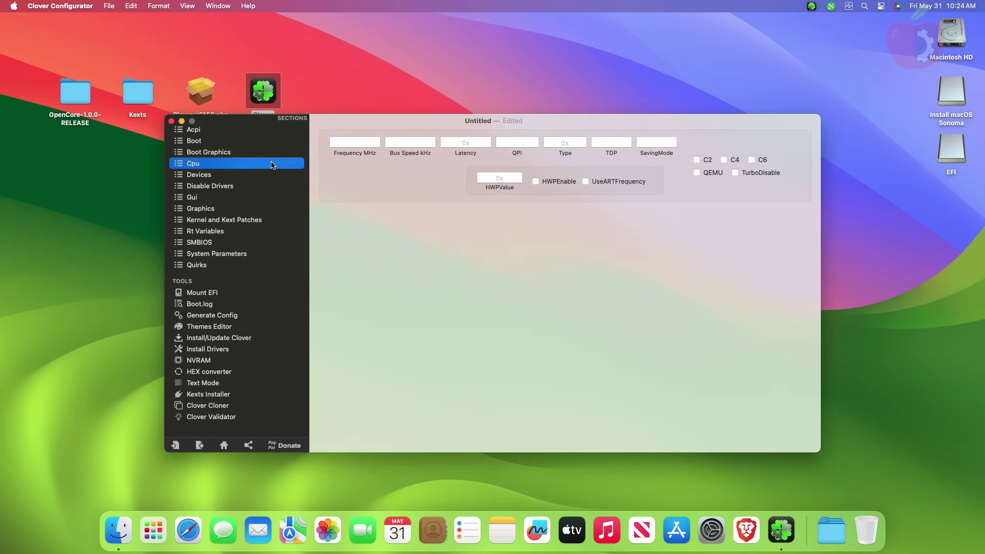
pyautogui.click(268, 175)
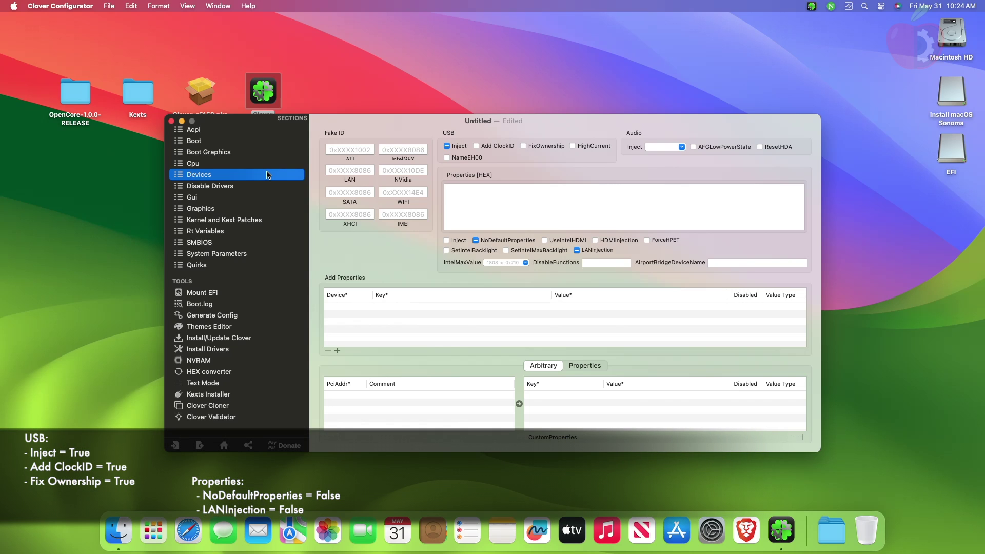
pyautogui.click(447, 147)
pyautogui.click(447, 146)
pyautogui.click(476, 240)
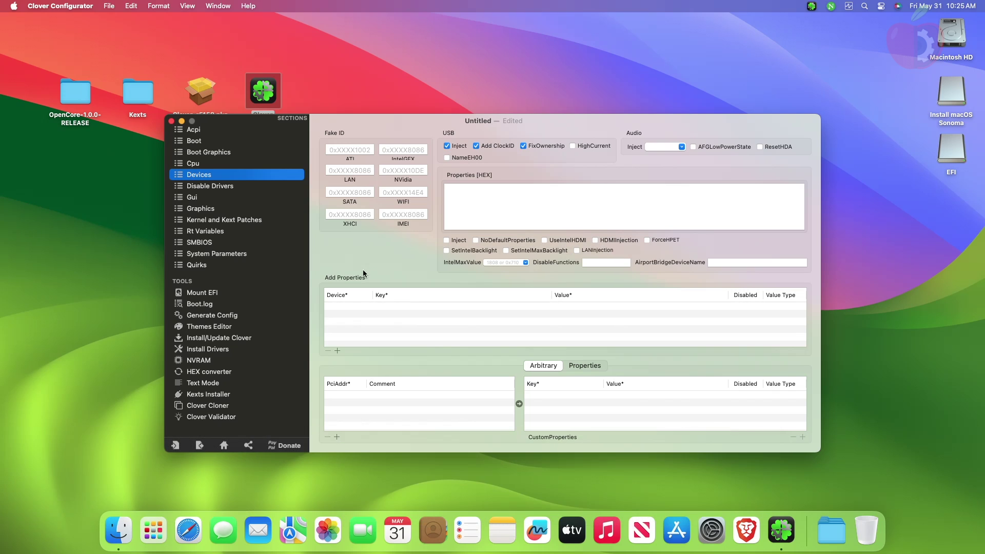
# - In Gui, enable the mouse and set custom scanning of entries and tools
pyautogui.click(240, 187)
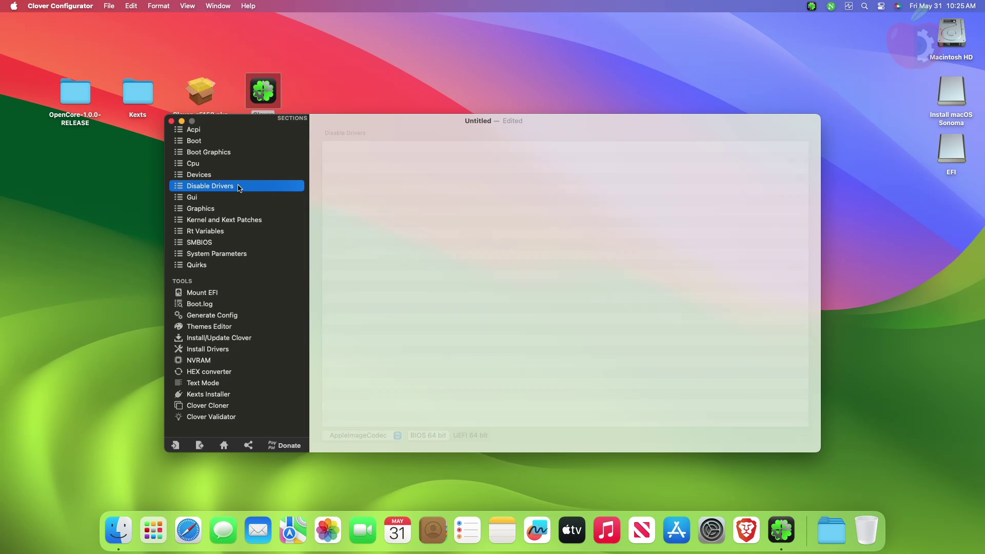
pyautogui.click(238, 198)
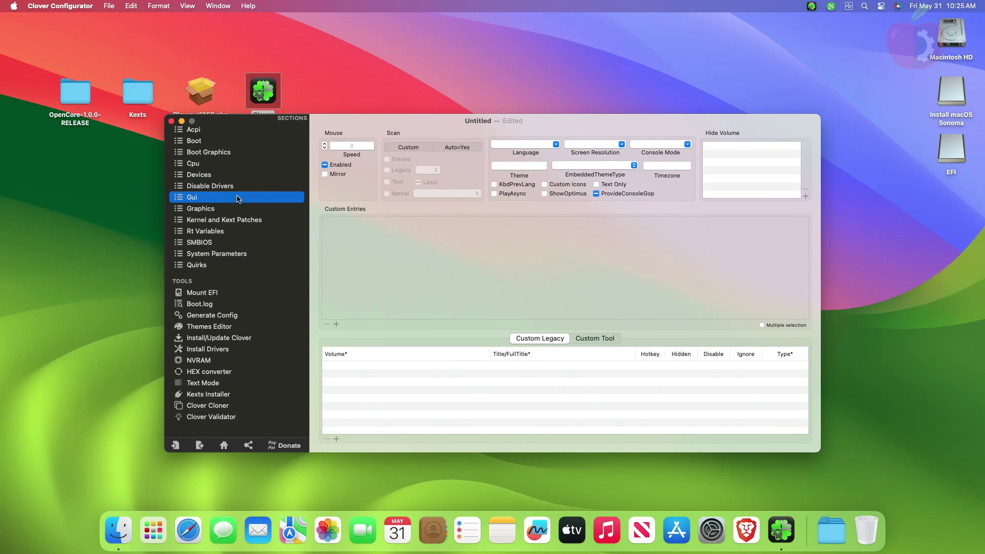
pyautogui.click(342, 166)
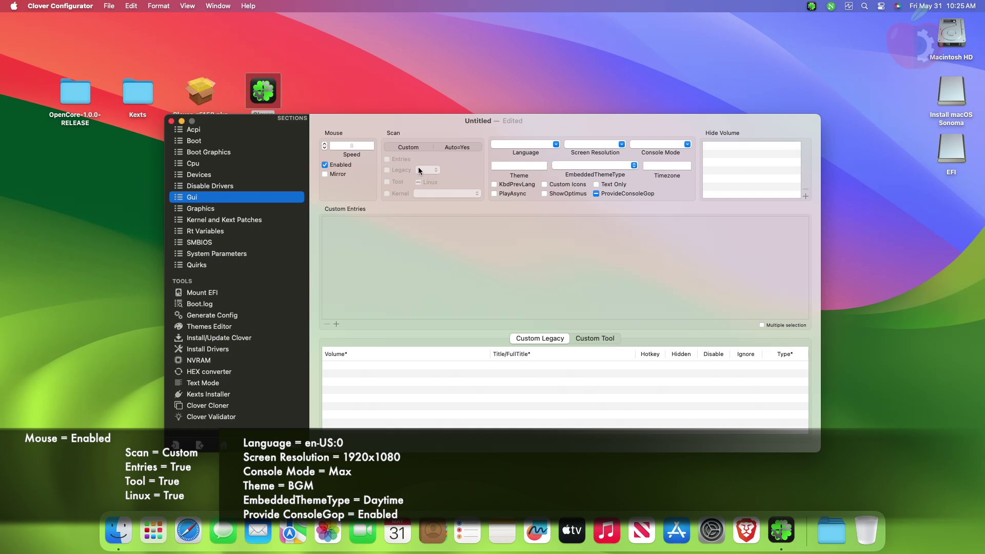
pyautogui.click(410, 146)
pyautogui.click(406, 161)
pyautogui.click(398, 184)
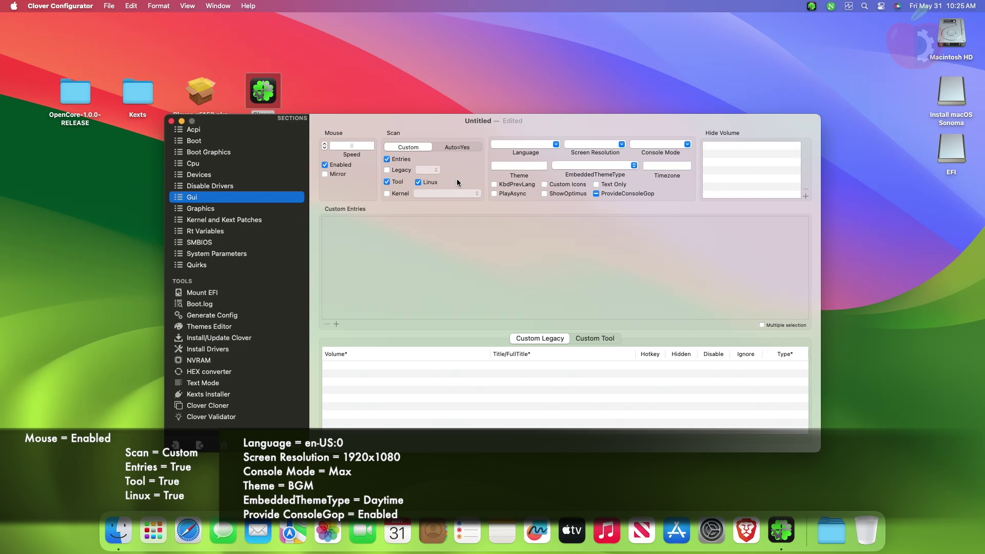
# - Set language en-US:0, resolution 1920x1080, console Max, theme BGM and embedded theme Daytime
pyautogui.click(556, 144)
pyautogui.click(549, 150)
pyautogui.click(621, 144)
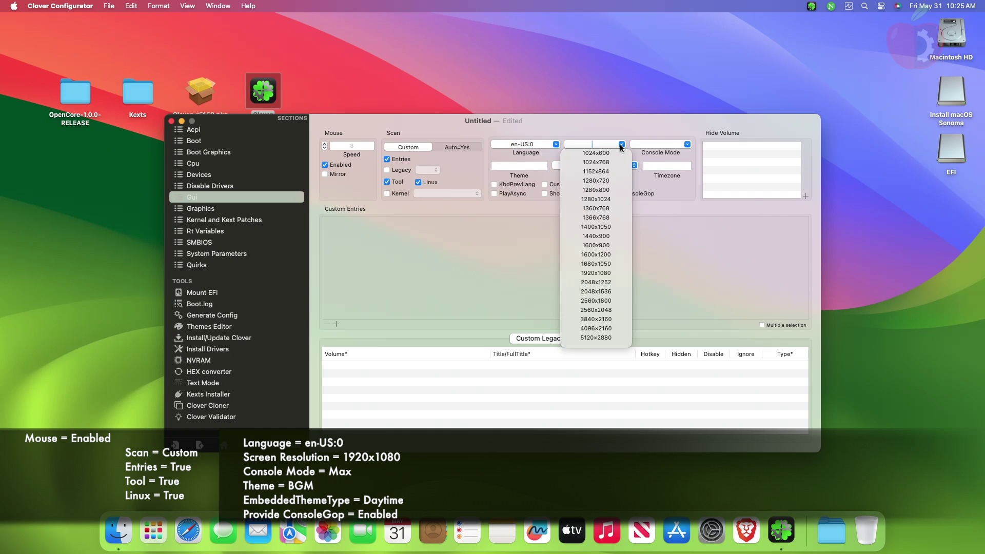
pyautogui.click(611, 273)
pyautogui.click(687, 144)
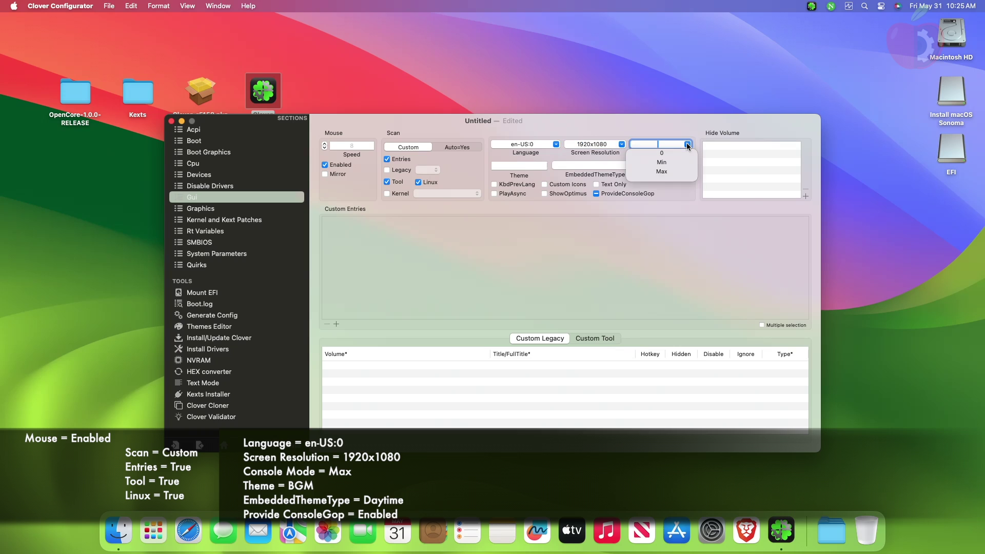
pyautogui.click(662, 172)
pyautogui.click(538, 165)
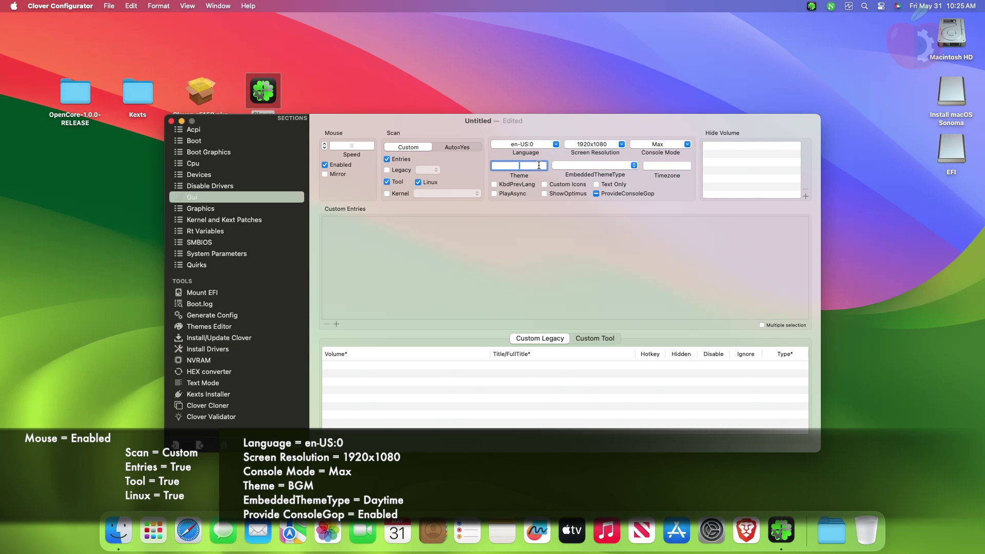
pyautogui.write('BGM')
pyautogui.click(632, 167)
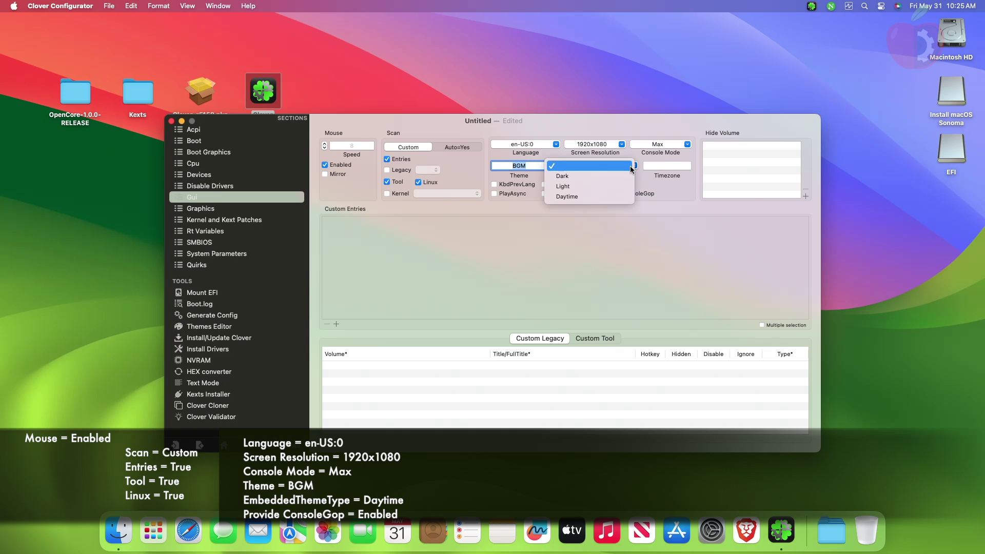
pyautogui.click(601, 197)
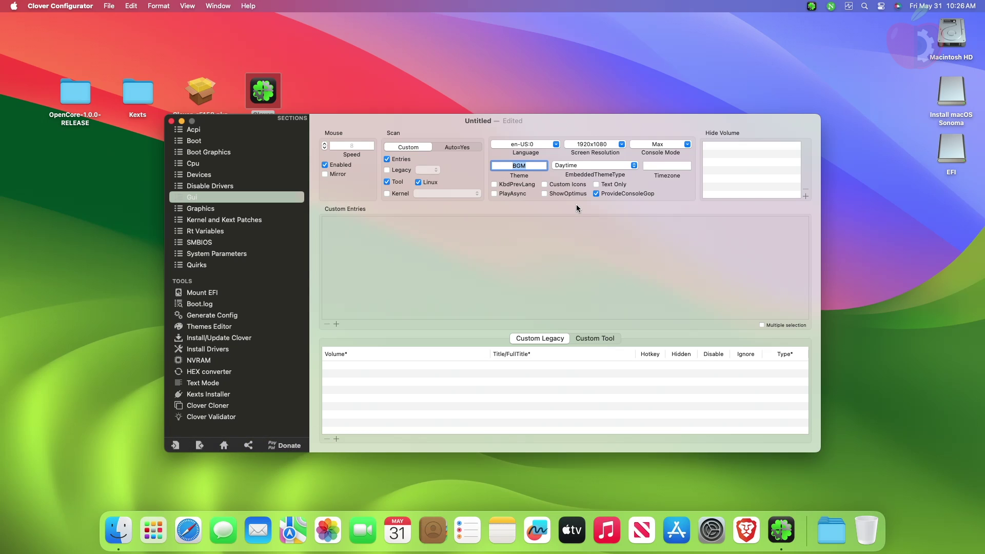
pyautogui.click(262, 212)
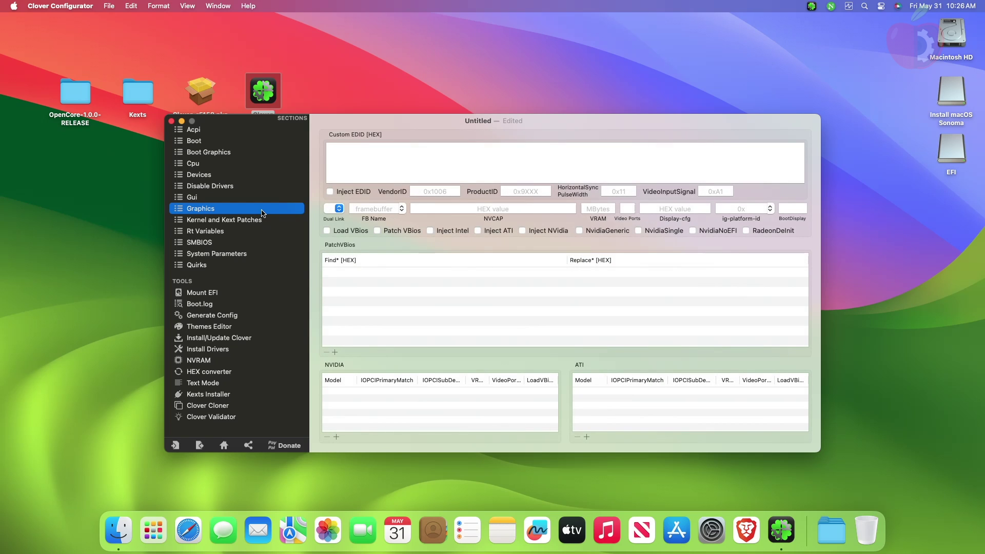
# - Toggle Inject ATI on and back off, leaving the Graphics settings unchanged
pyautogui.click(505, 233)
pyautogui.click(505, 233)
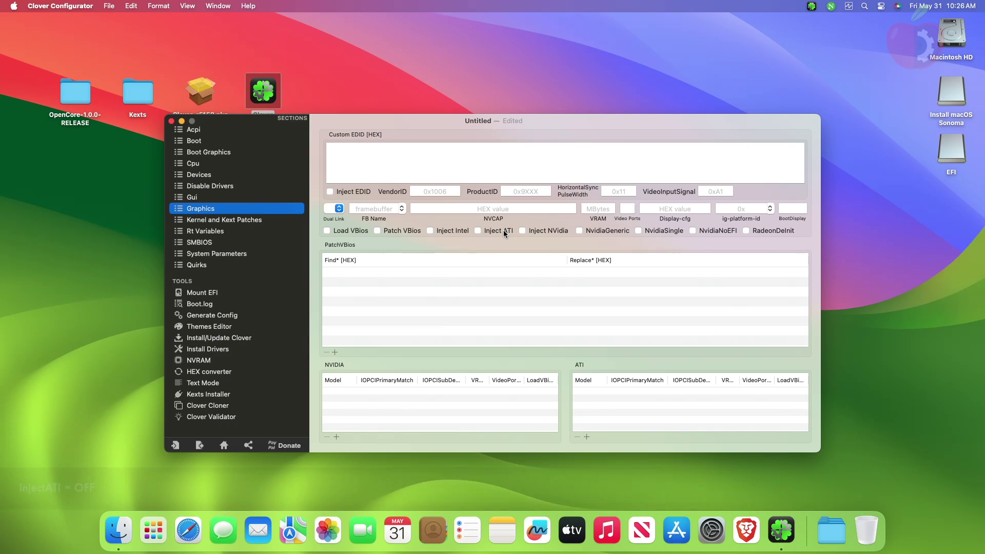
pyautogui.click(277, 220)
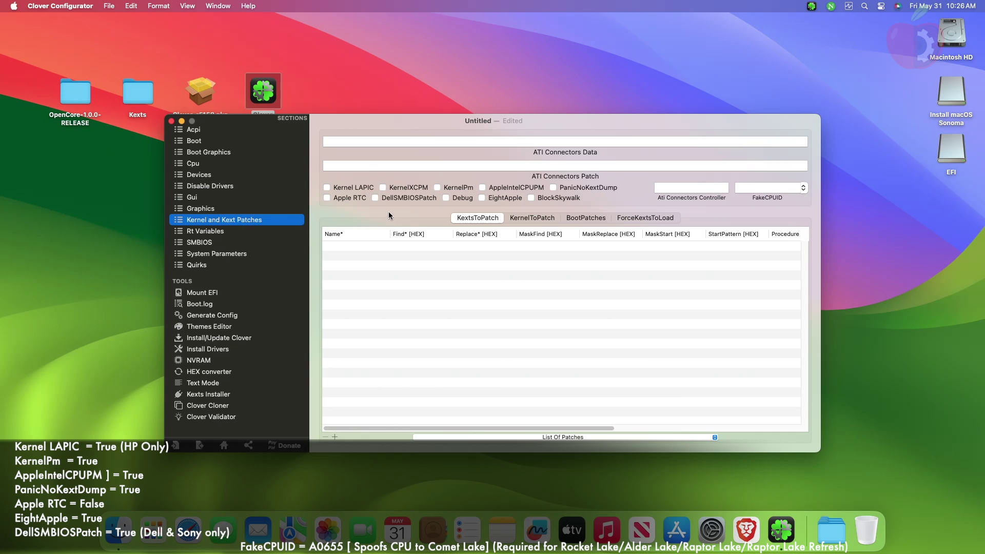
# - Enable the KernelPm, AppleIntelCPUPM and EightApple patches, leaving FakeCPUID blank
pyautogui.click(461, 190)
pyautogui.click(513, 188)
pyautogui.click(506, 200)
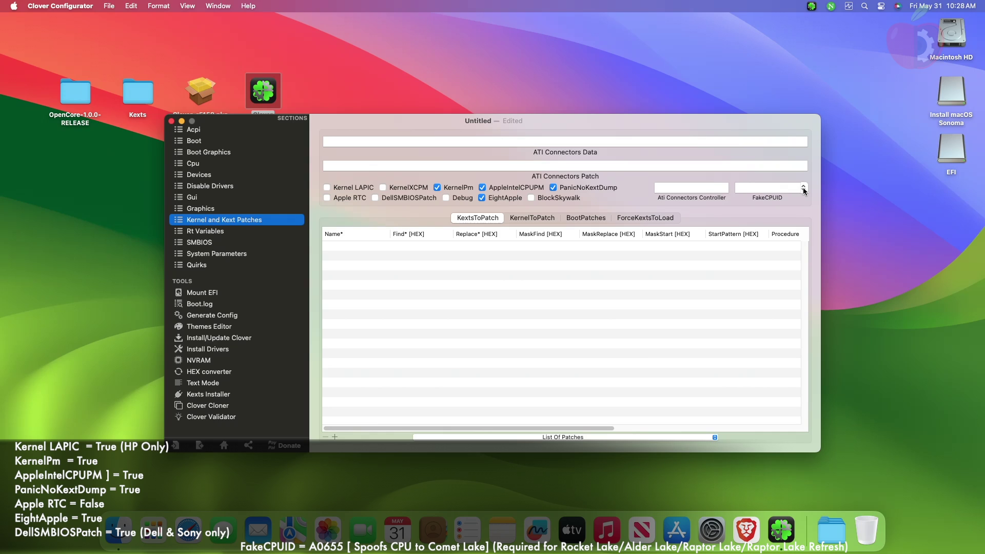
pyautogui.click(802, 187)
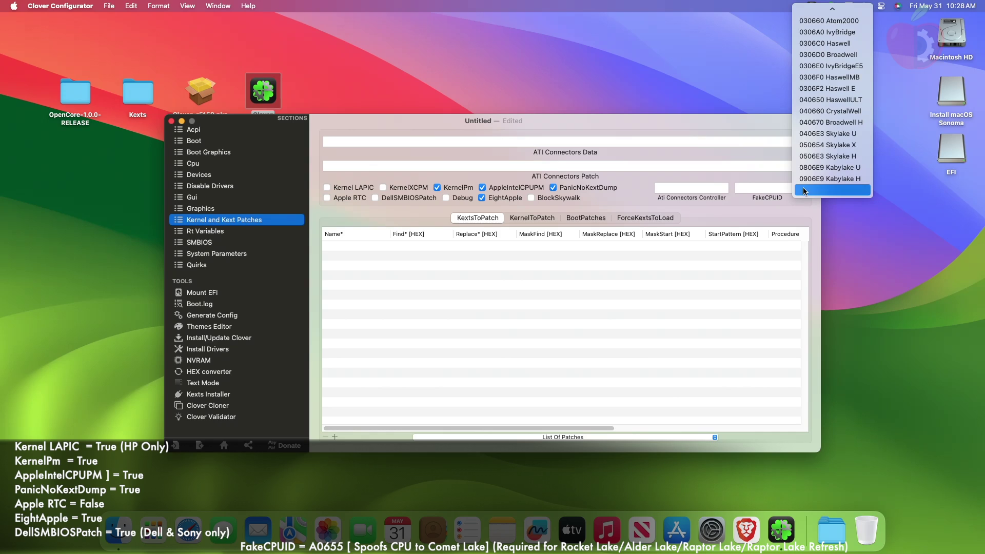
pyautogui.click(789, 211)
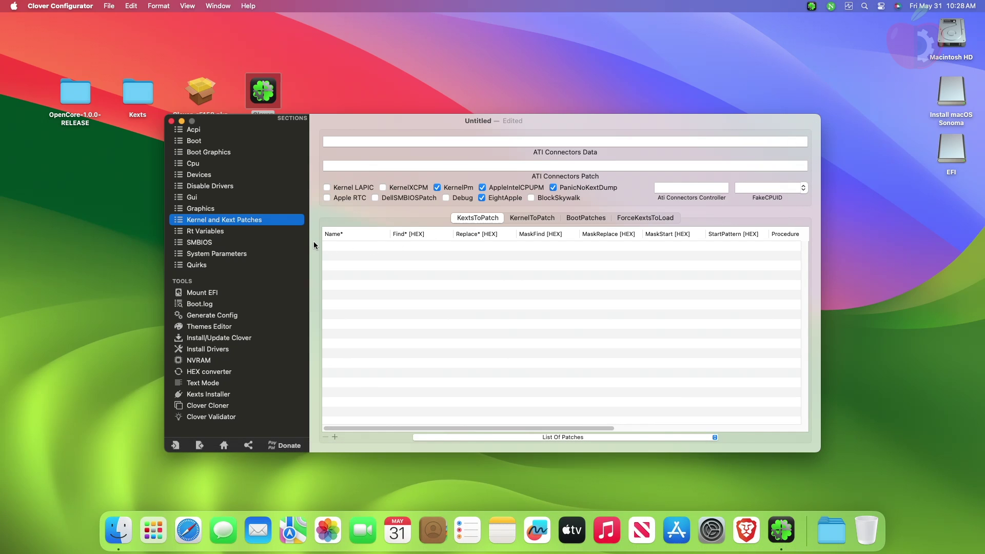
# - In Rt Variables, choose UseMacAddr0 for ROM, enter BooterConfig 0x28 and CsrActiveConfig 0x67
pyautogui.click(271, 235)
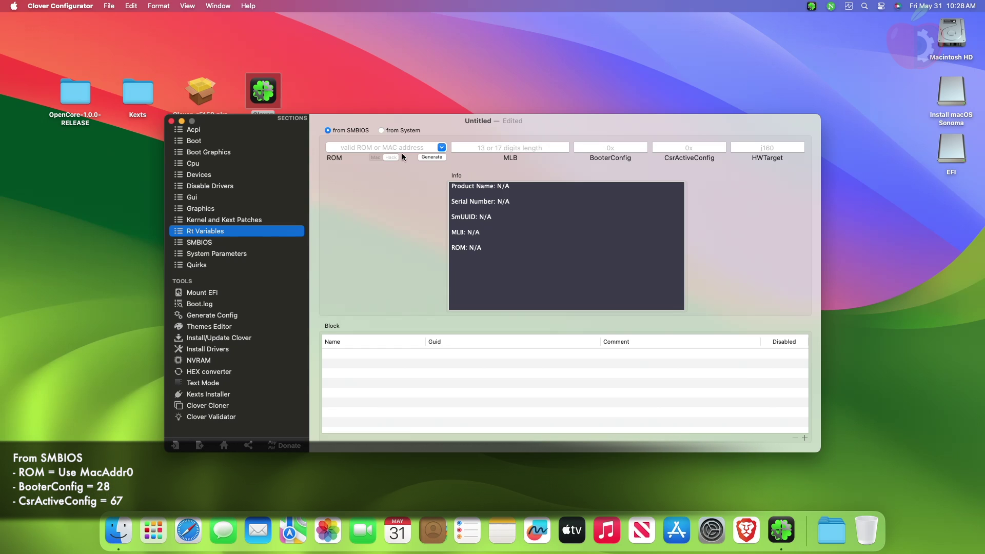
pyautogui.click(441, 149)
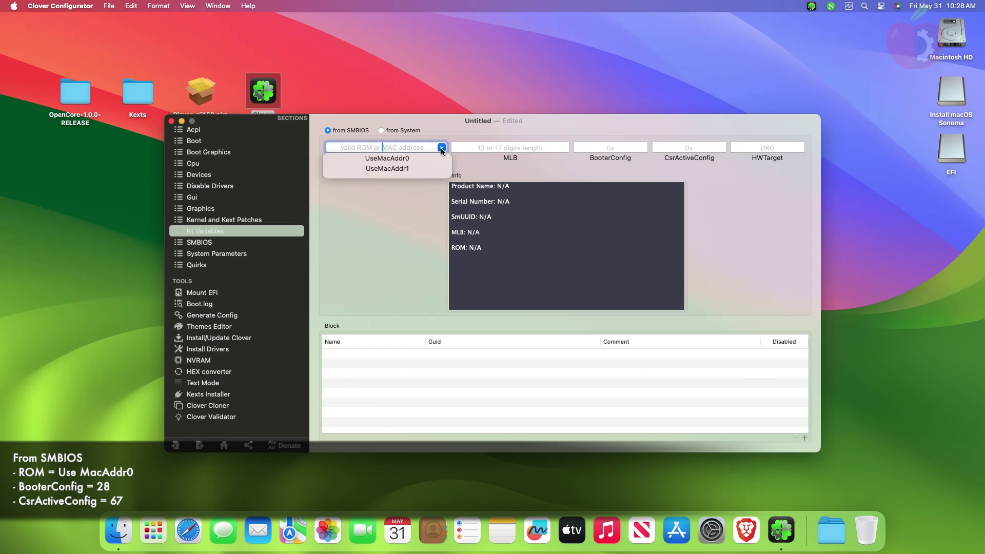
pyautogui.click(408, 159)
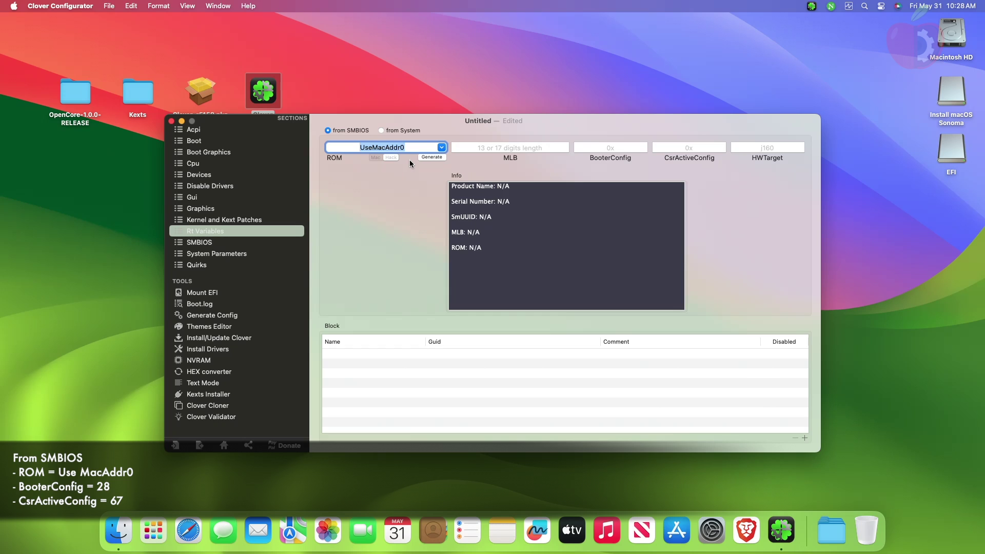
pyautogui.click(631, 147)
pyautogui.write('0x28')
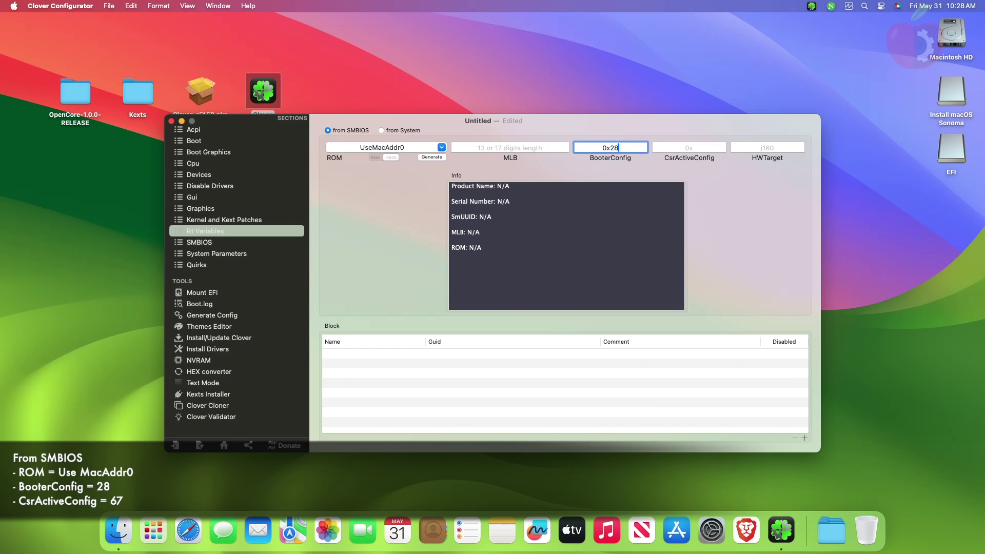
pyautogui.click(692, 146)
pyautogui.write('0x67')
pyautogui.press('Return')
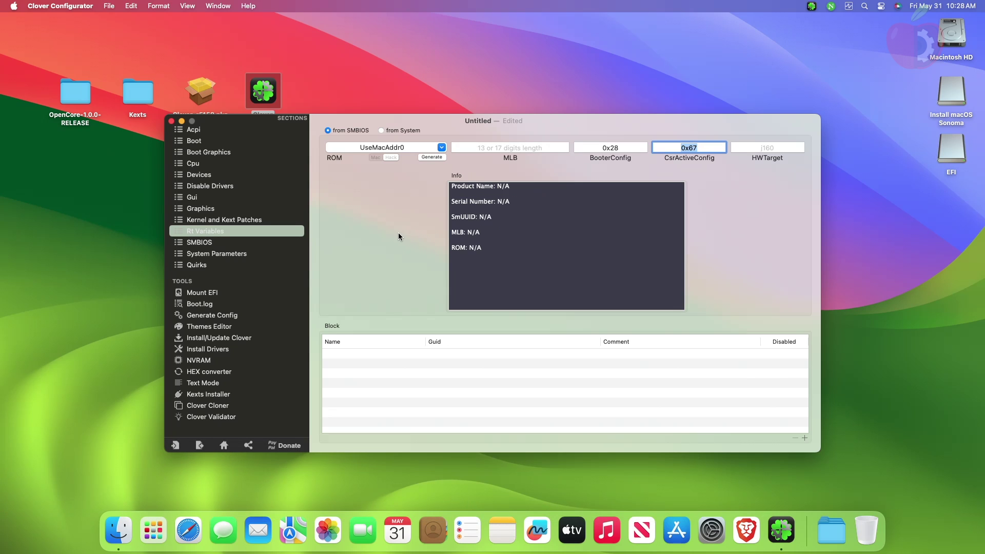
# - Pick iMac20,1 from the SMBIOS model list to auto-fill the model, board, firmware and serial fields
pyautogui.click(267, 242)
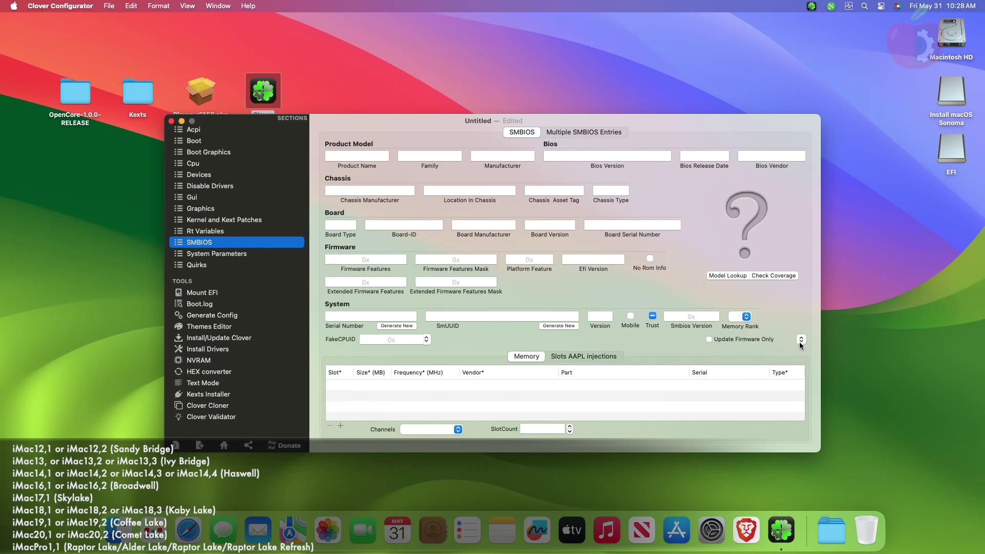
pyautogui.click(801, 339)
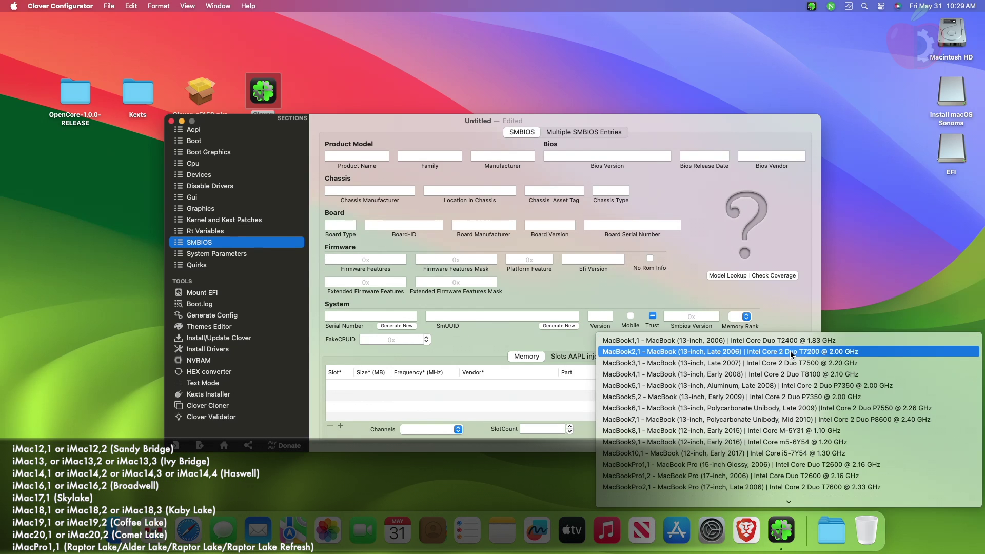
pyautogui.moveTo(756, 505)
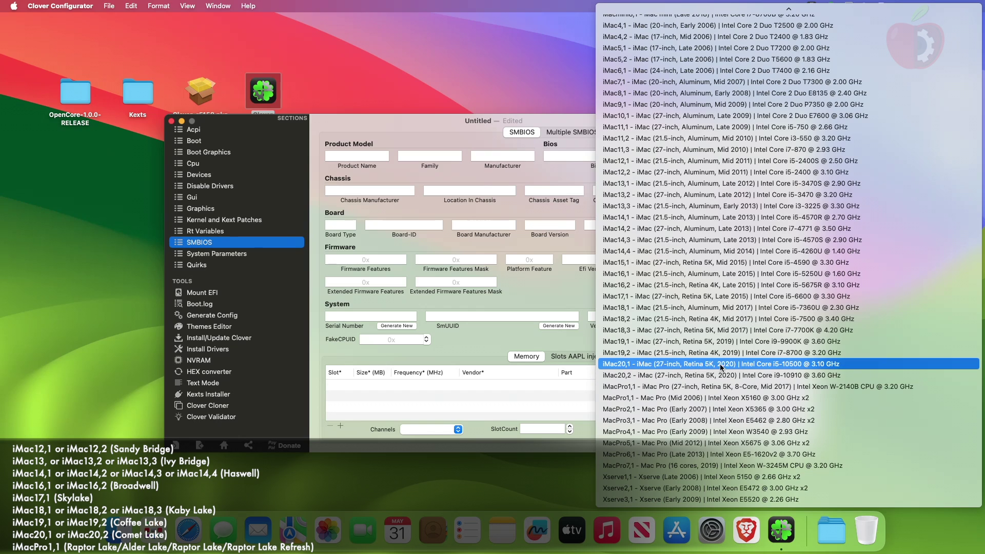
pyautogui.click(833, 364)
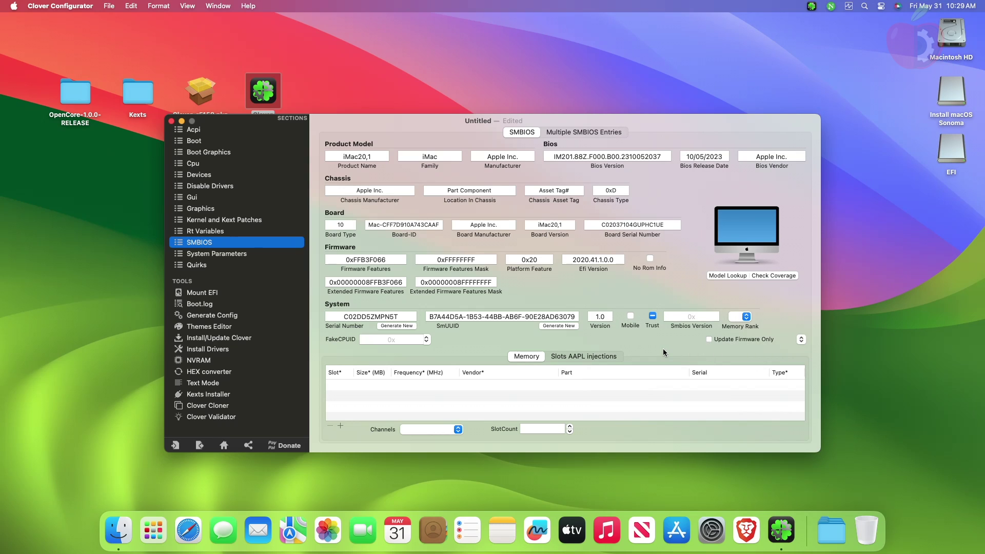
# - In Quirks > Booter, enable AvoidRuntimeDefrag, DevirtualiseMmio, EnableSafeModeSlide and ProtectUefiServices
pyautogui.click(276, 257)
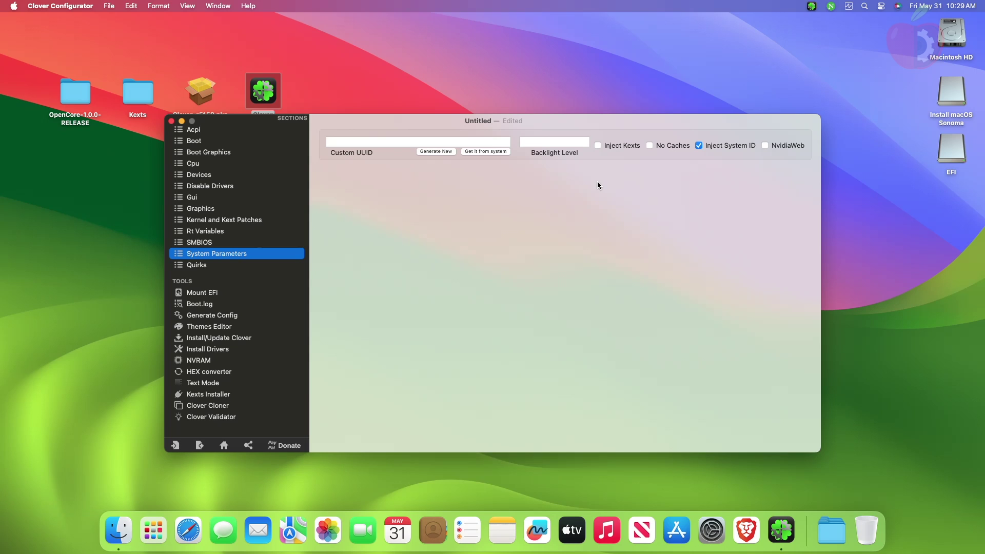
pyautogui.click(215, 265)
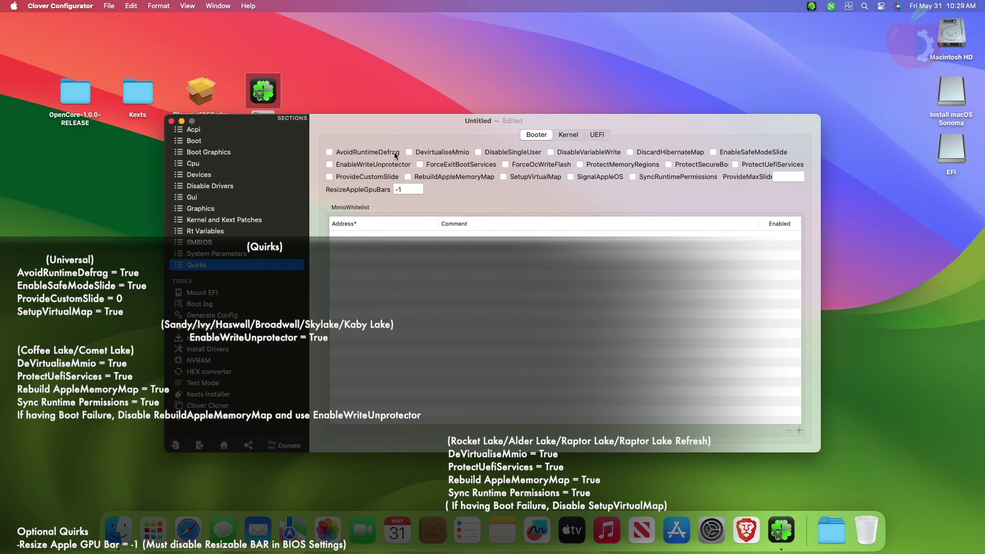
pyautogui.click(395, 155)
pyautogui.click(453, 153)
pyautogui.click(748, 153)
pyautogui.click(746, 167)
# - Enable ProvideCustomSlide, RebuildAppleMemoryMap and SetupVirtualMap, and set ProvideMaxSlide to 0
pyautogui.click(376, 179)
pyautogui.click(476, 178)
pyautogui.click(537, 178)
pyautogui.click(794, 177)
pyautogui.write('0')
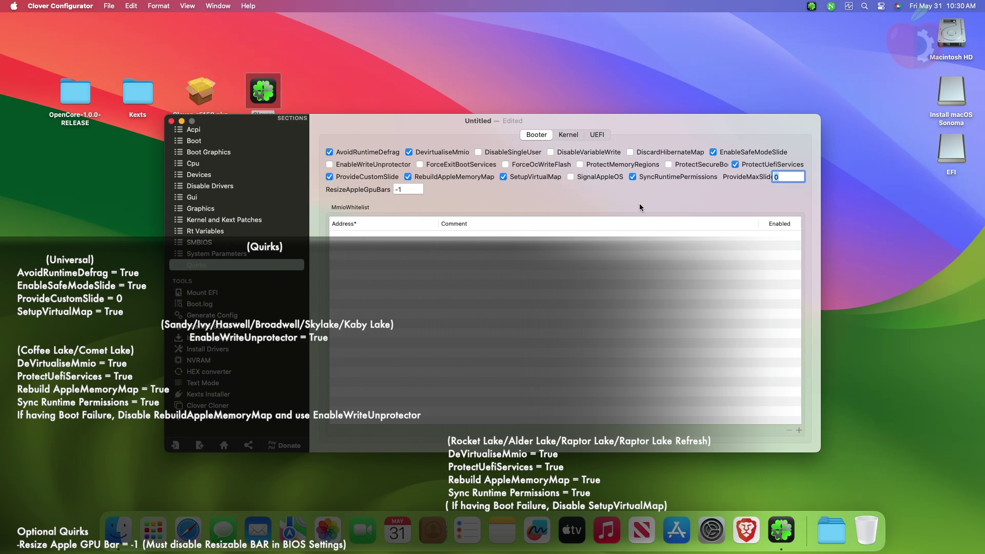
pyautogui.press('Tab')
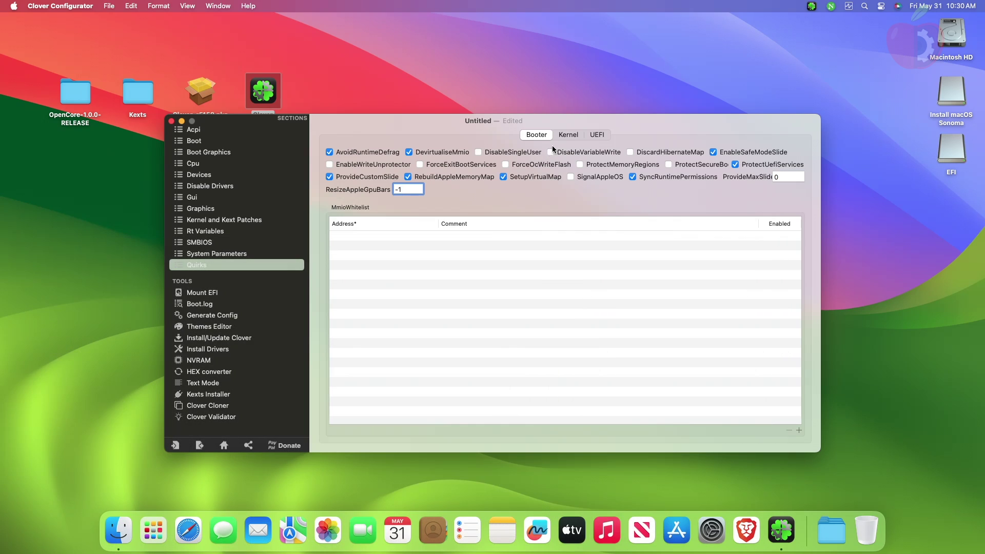
# - On the Kernel quirks tab, tick DisableLinkeditJettison, PowerTimeoutKernelPanic and FuzzyMatch, leaving KernelCache on Auto
pyautogui.click(563, 135)
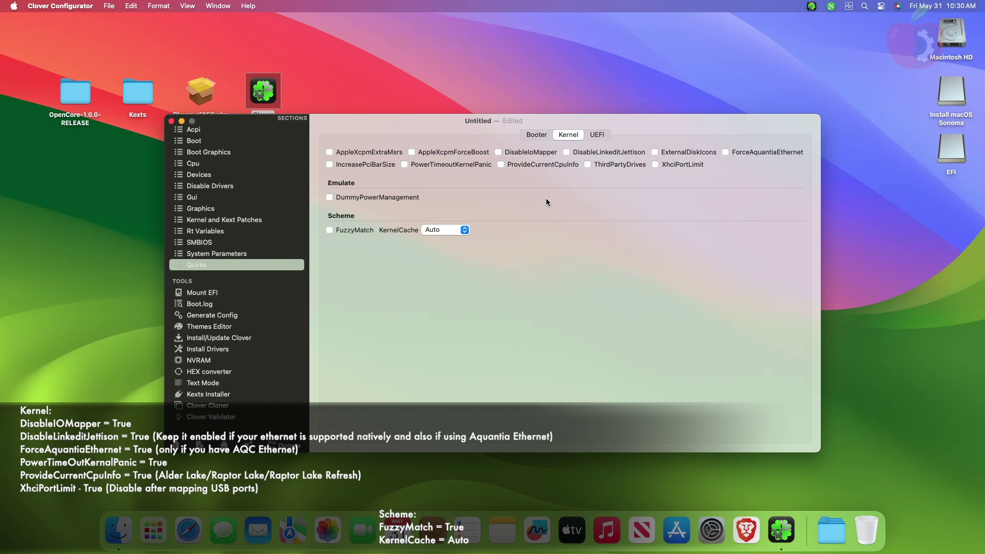
pyautogui.click(598, 152)
pyautogui.click(466, 164)
pyautogui.click(329, 230)
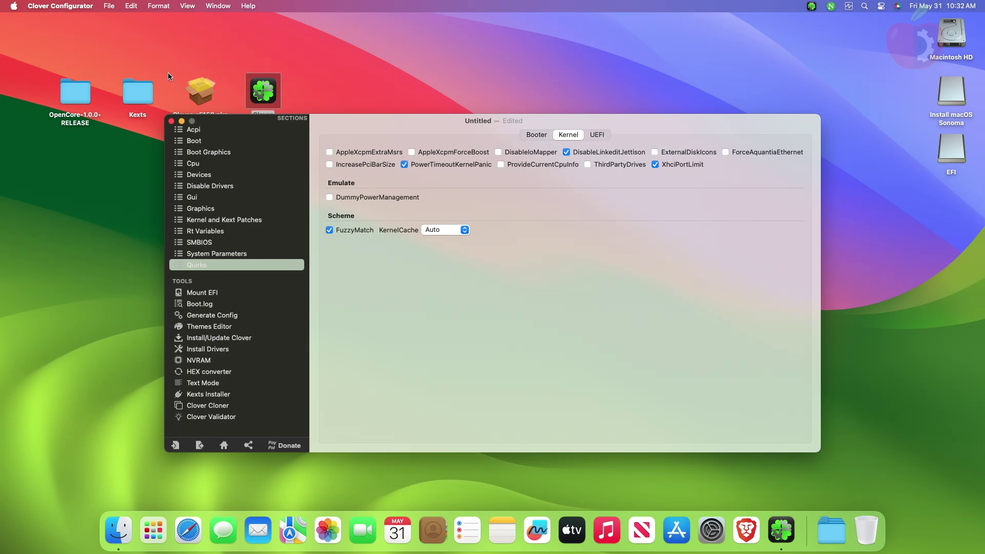
# - Save the settings as config.plist into the EFI volume's EFI/CLOVER folder
pyautogui.click(108, 5)
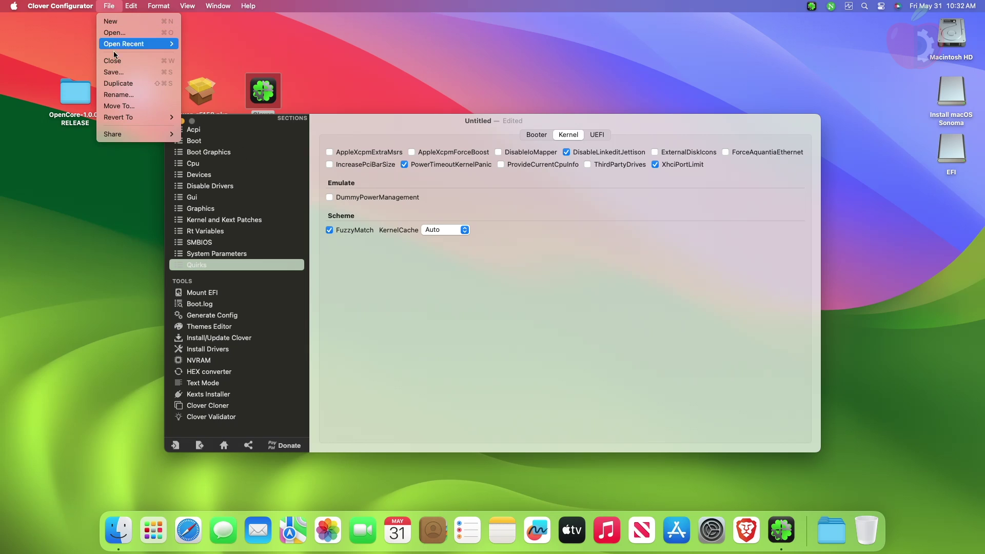
pyautogui.click(116, 72)
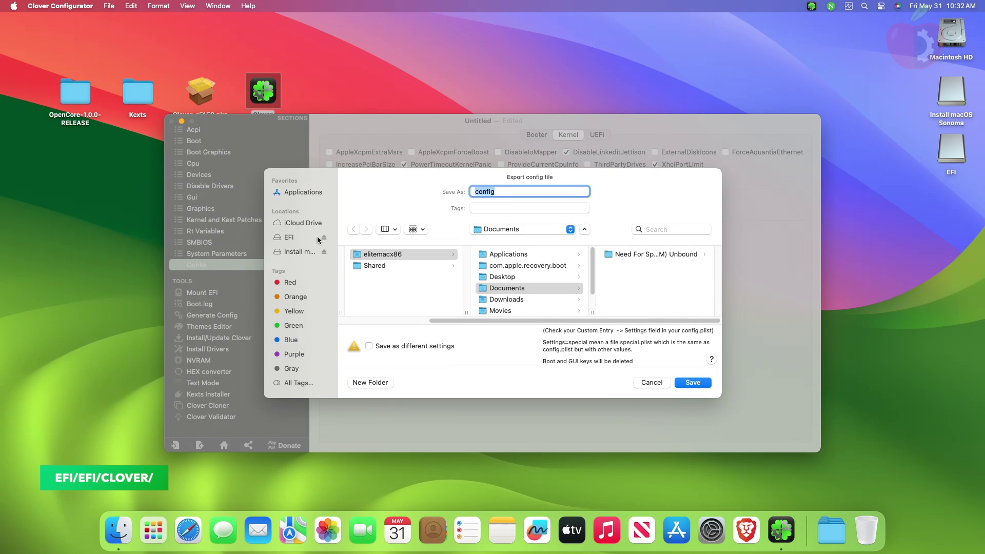
pyautogui.click(301, 238)
pyautogui.click(362, 255)
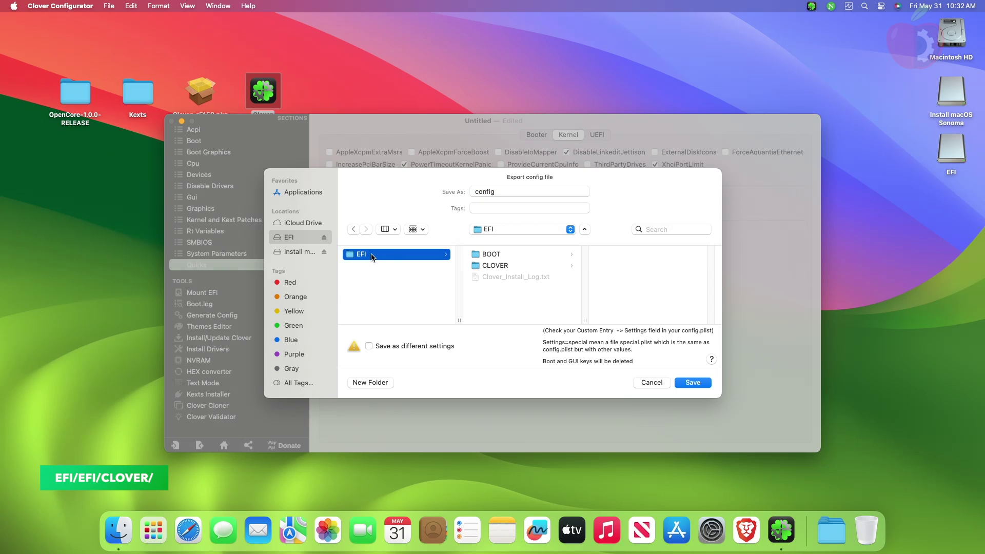
pyautogui.click(516, 266)
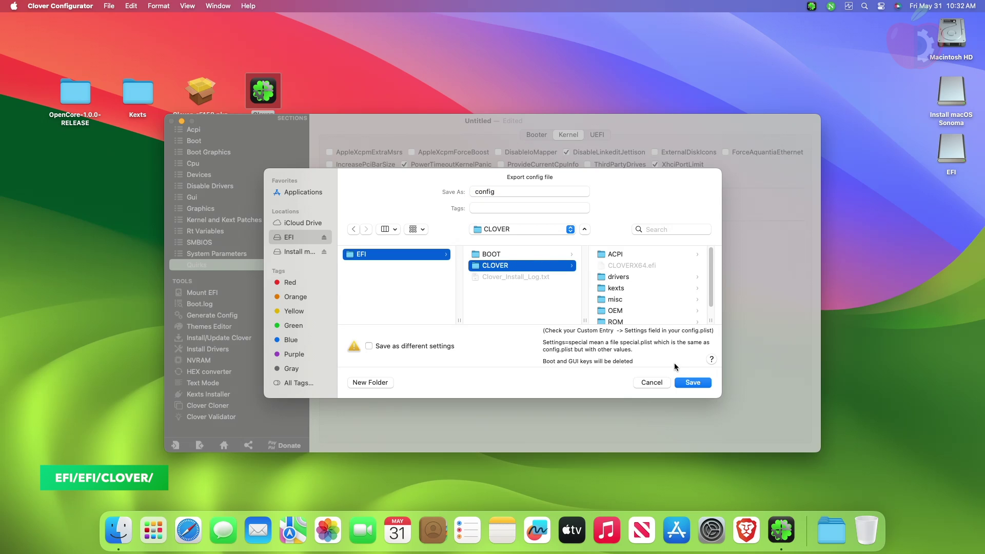
pyautogui.click(692, 383)
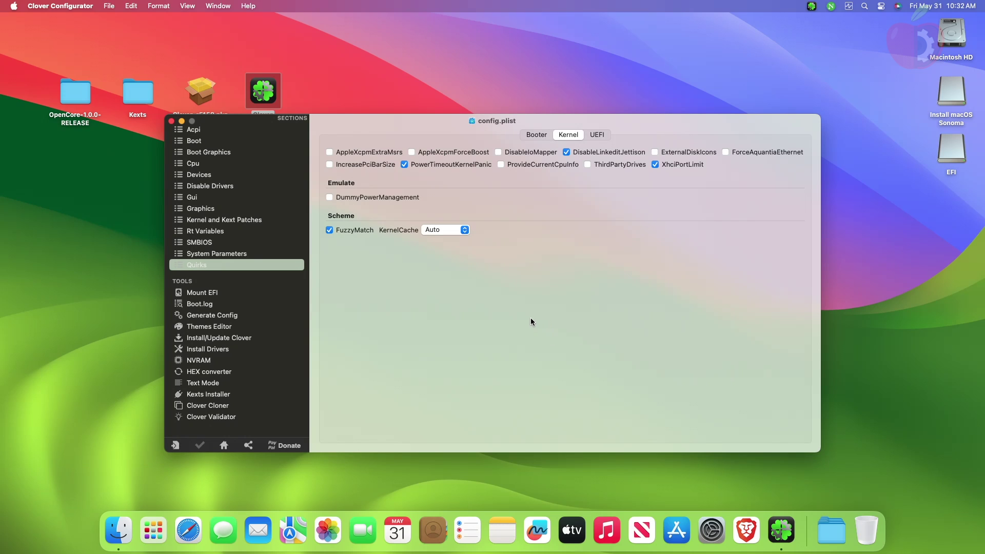
pyautogui.click(55, 5)
# - Quit Clover Configurator, then reopen EFI/CLOVER/config.plist from Finder with Clover Configurator
pyautogui.click(71, 146)
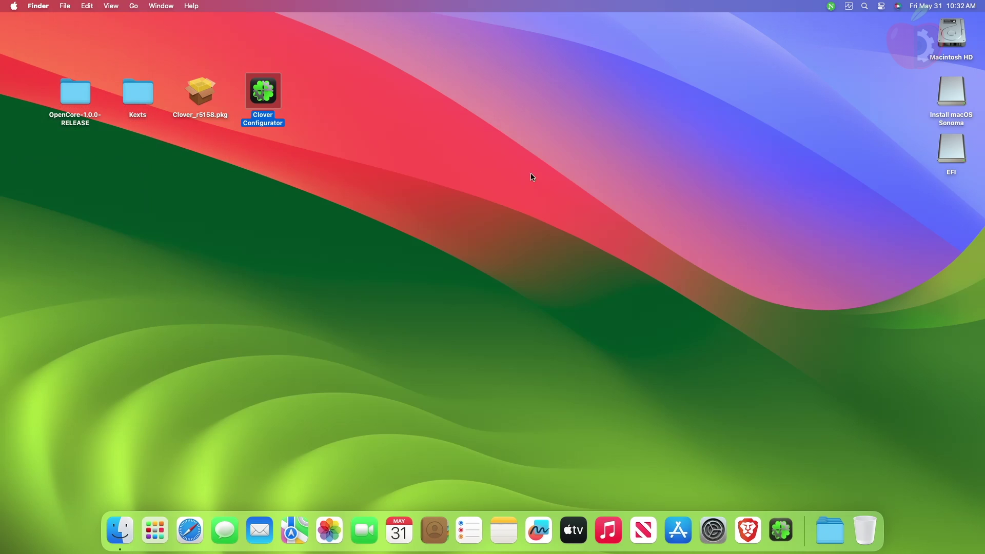
pyautogui.click(950, 160)
pyautogui.doubleClick(950, 160)
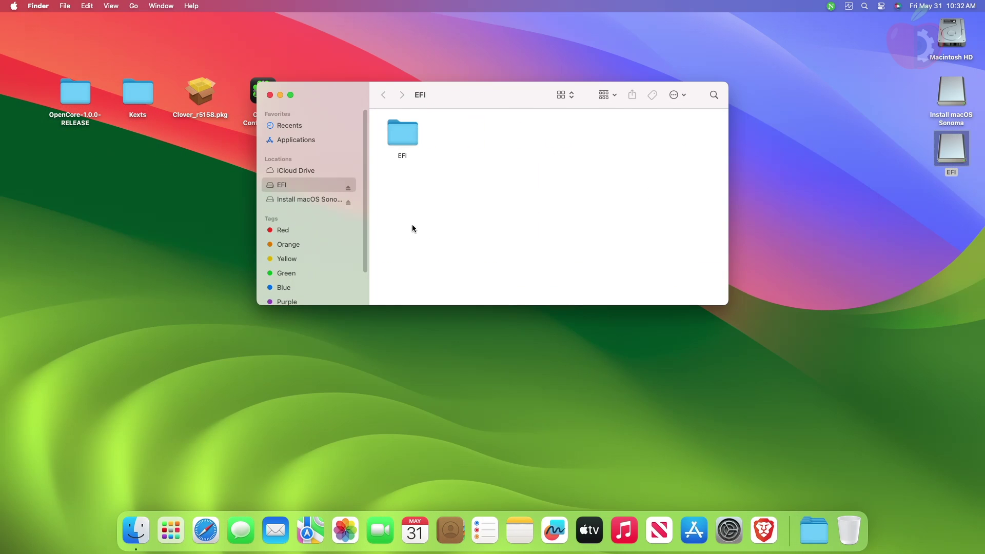
pyautogui.doubleClick(393, 154)
pyautogui.doubleClick(467, 137)
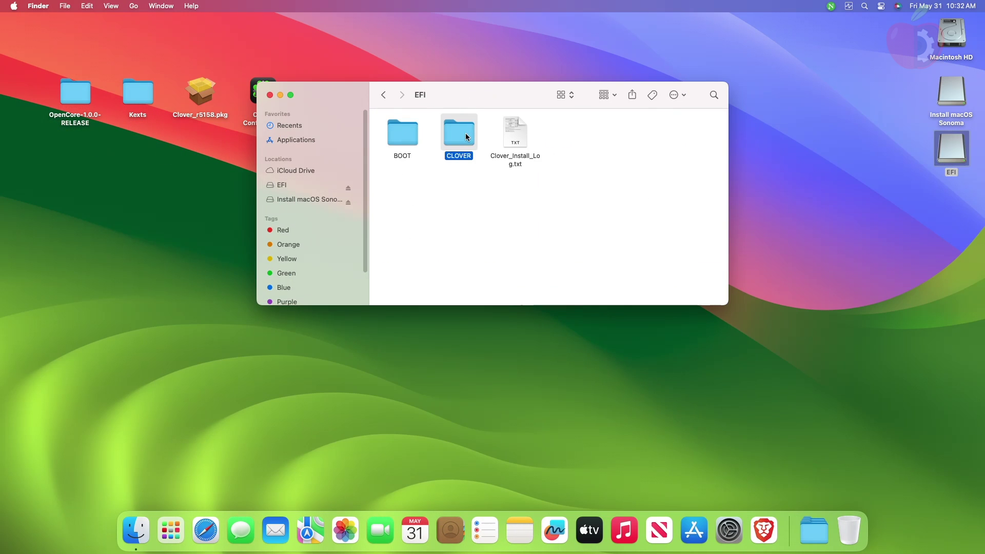
pyautogui.rightClick(516, 135)
pyautogui.moveTo(564, 152)
pyautogui.click(649, 153)
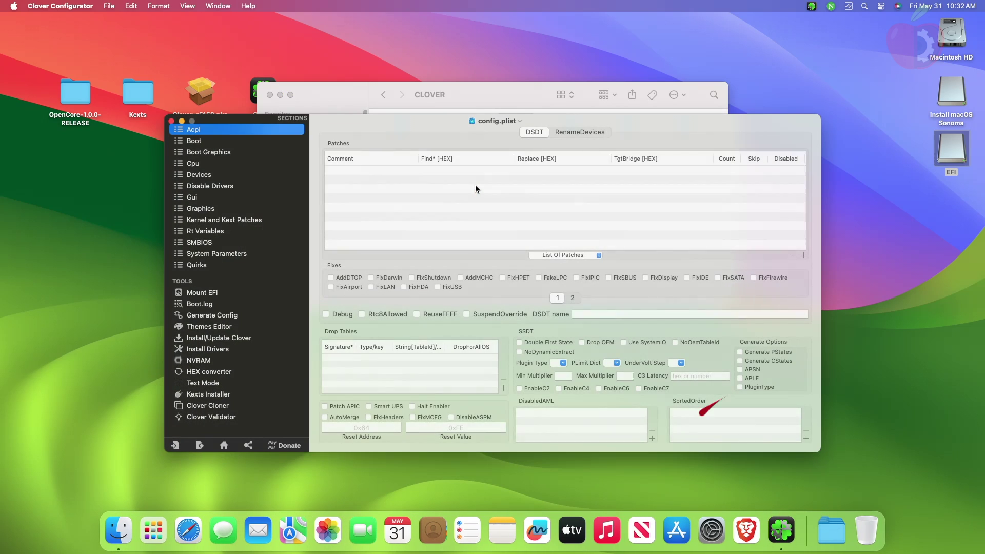
# - Review the Boot, Boot Graphics, Cpu, Devices, Disable Drivers, Gui and Graphics sections
pyautogui.click(215, 143)
pyautogui.click(216, 152)
pyautogui.click(214, 163)
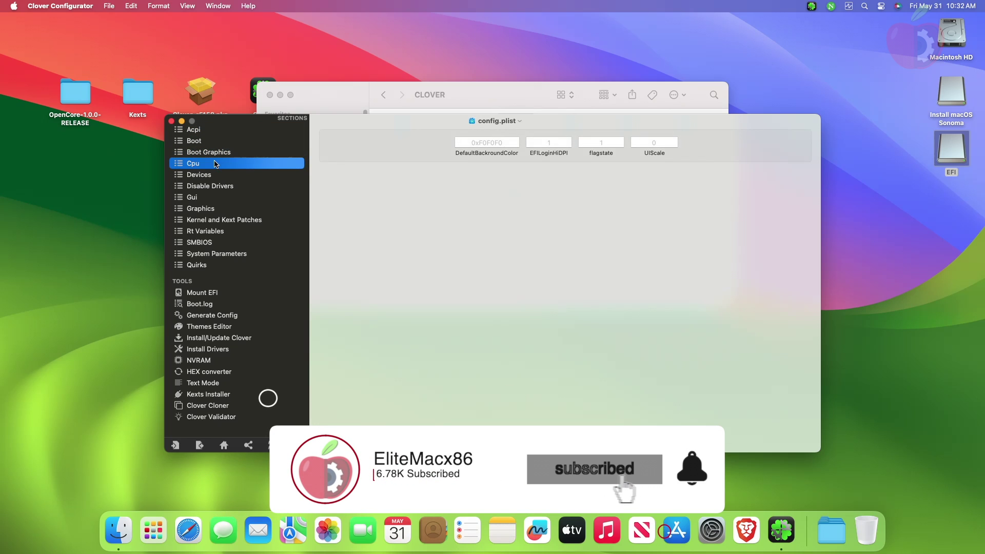
pyautogui.click(215, 175)
pyautogui.click(217, 185)
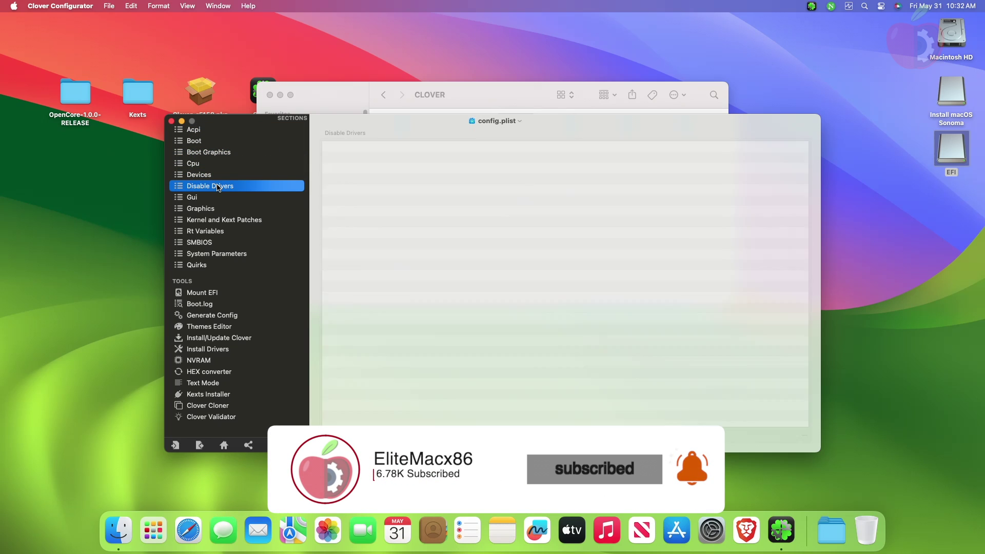
pyautogui.click(217, 197)
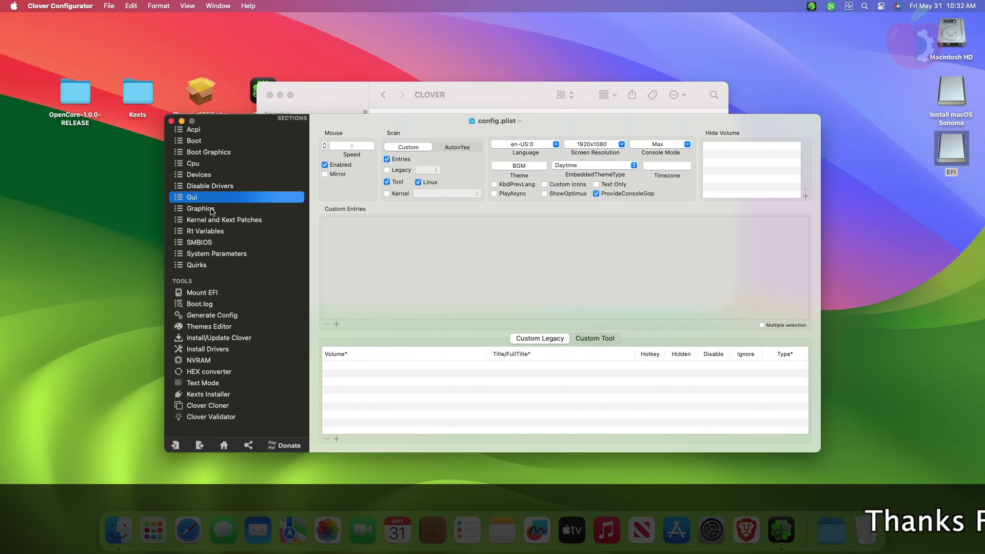
pyautogui.click(211, 209)
# - Review Kernel and Kext Patches, Rt Variables, SMBIOS, System Parameters and Kernel quirks, then quit
pyautogui.click(216, 221)
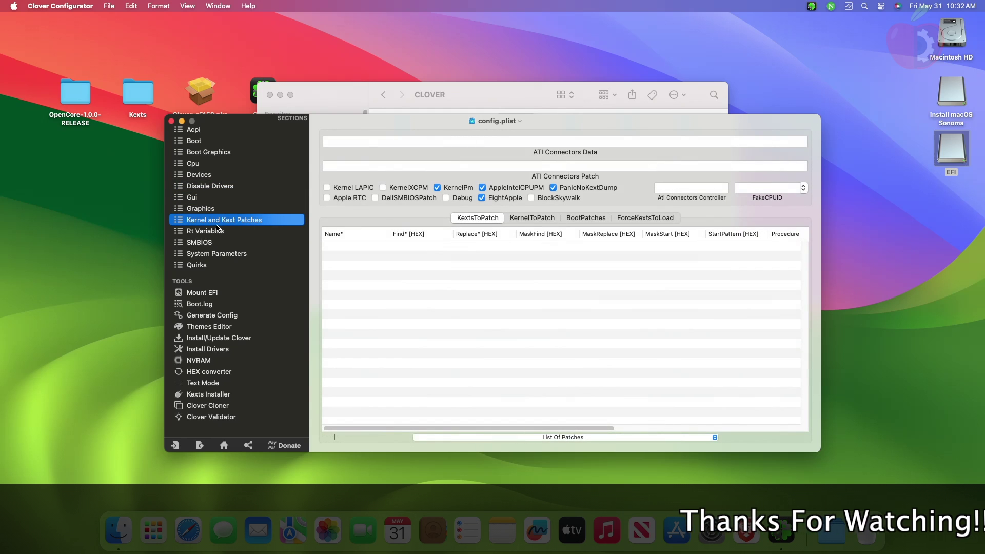
pyautogui.click(213, 235)
pyautogui.click(210, 243)
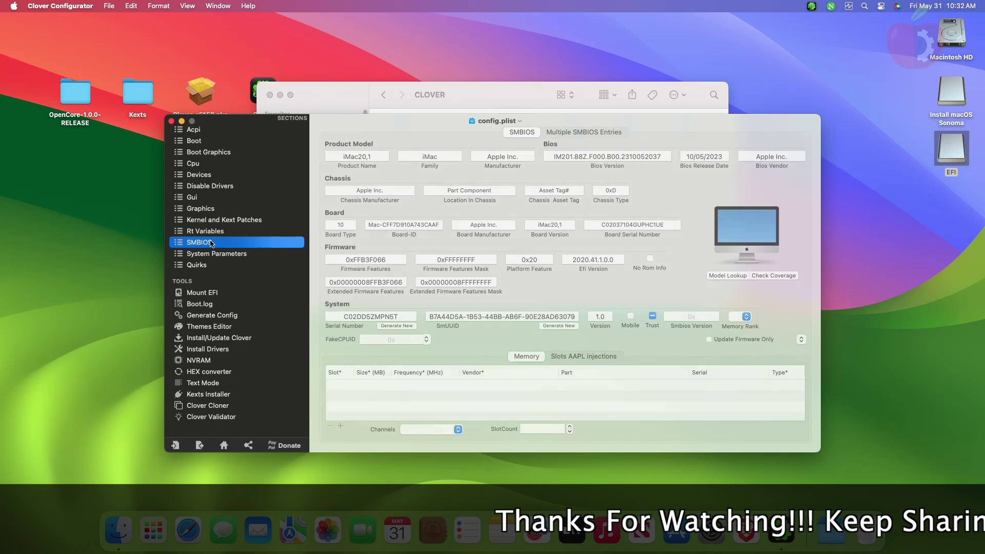
pyautogui.click(212, 255)
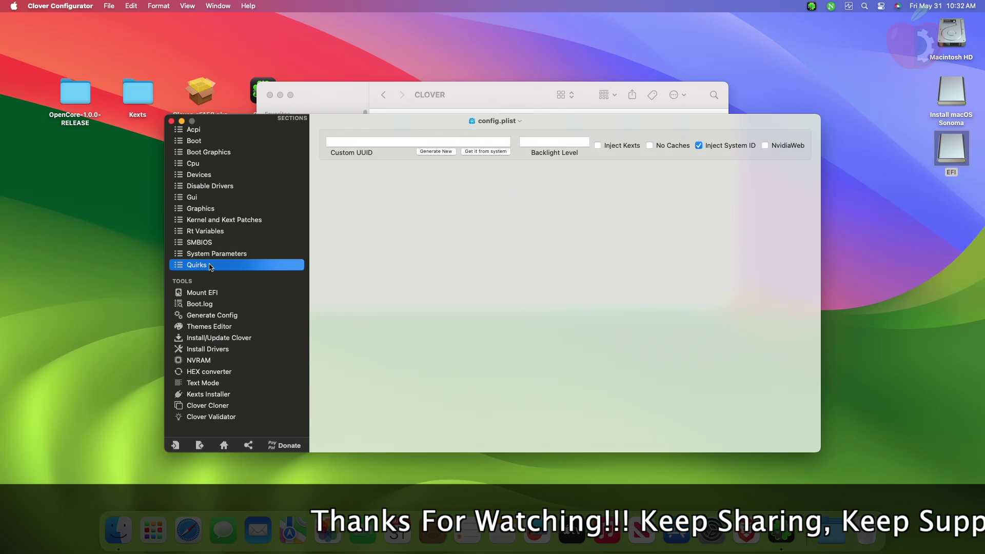
pyautogui.click(211, 265)
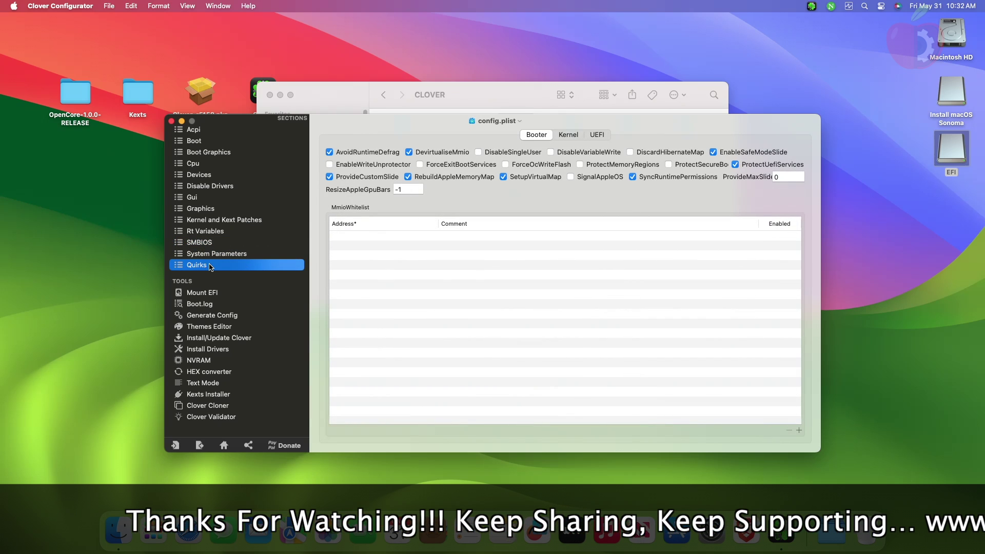
pyautogui.click(568, 135)
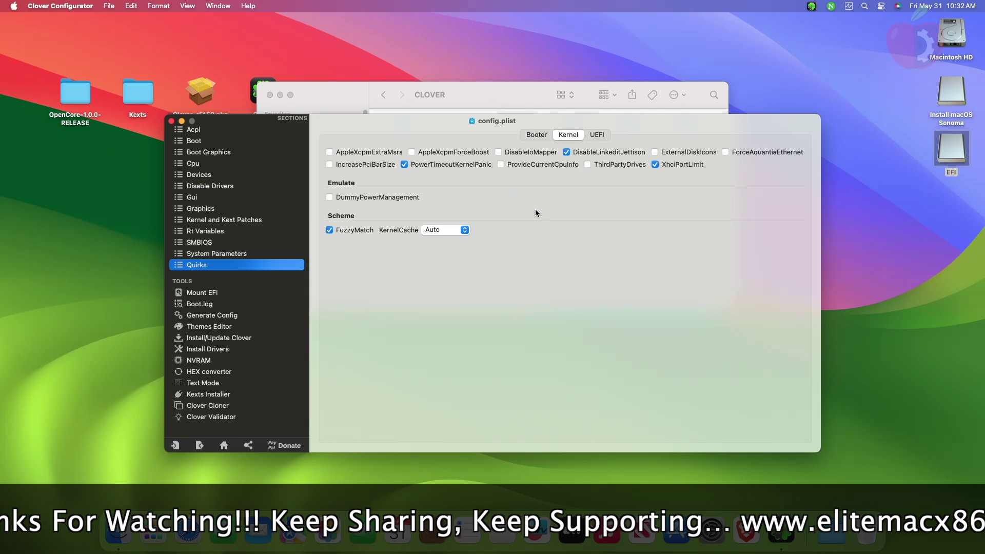
pyautogui.press('super+q')
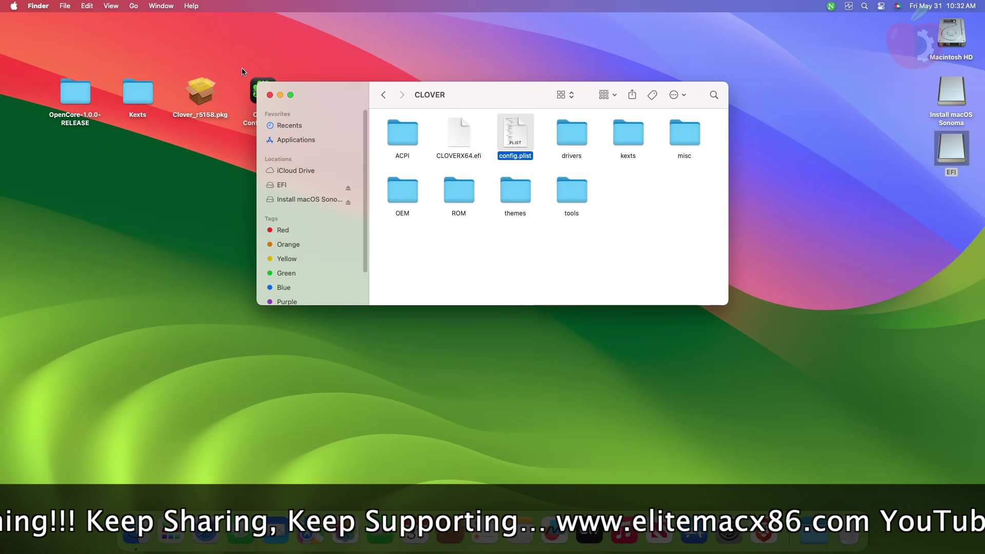
# - Close the CLOVER window and eject the Install macOS Sonoma and EFI disks together
pyautogui.click(270, 95)
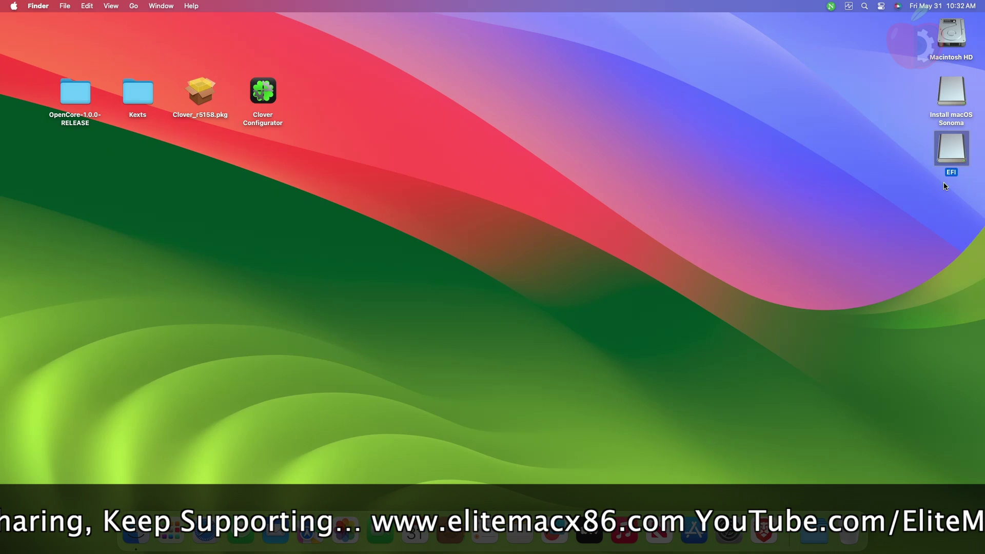
pyautogui.moveTo(914, 93); pyautogui.dragTo(944, 152)
pyautogui.rightClick(944, 85)
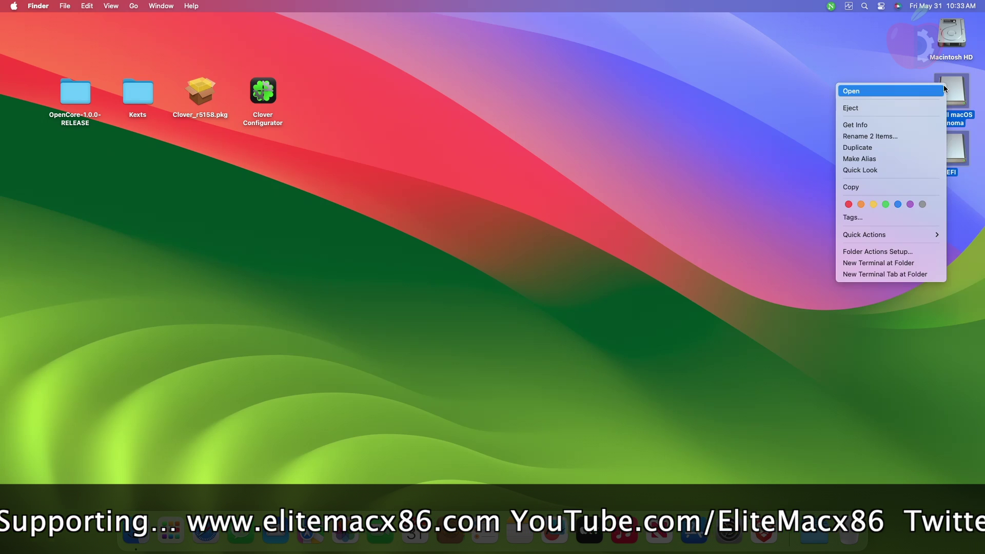
pyautogui.click(904, 107)
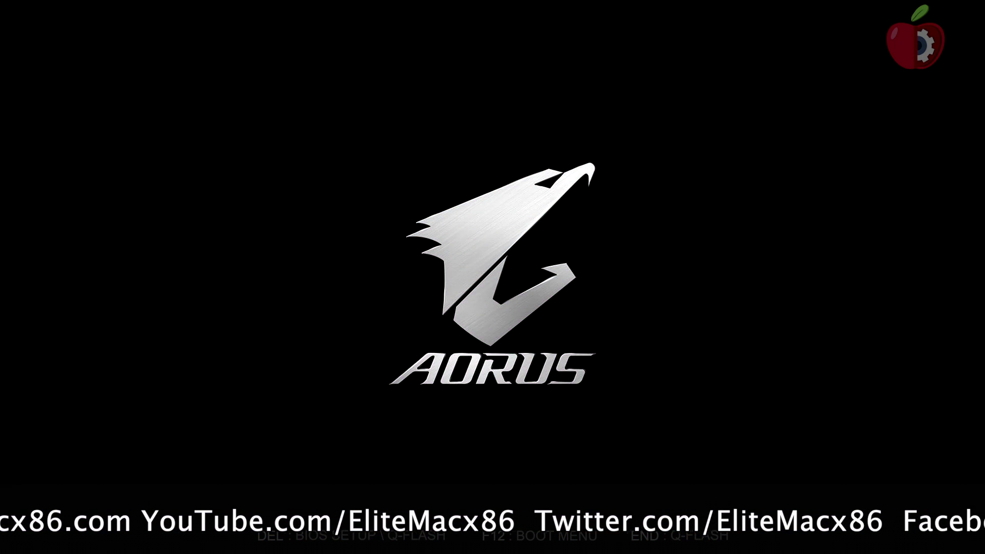
# - Boot from UEFI: USB Partition 1 and start Boot macOS Install from Install macOS Sonoma in Clover
pyautogui.press('F12')
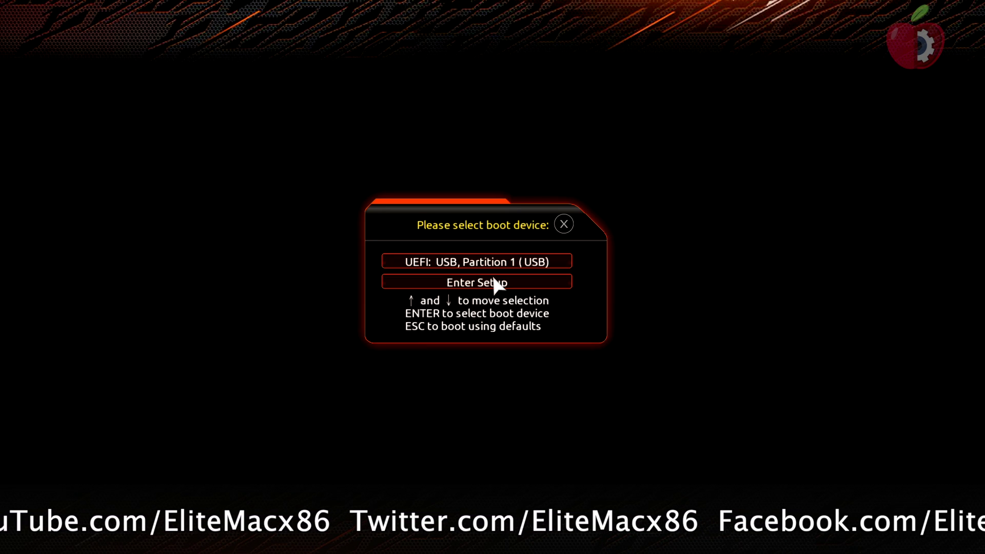
pyautogui.press('Return')
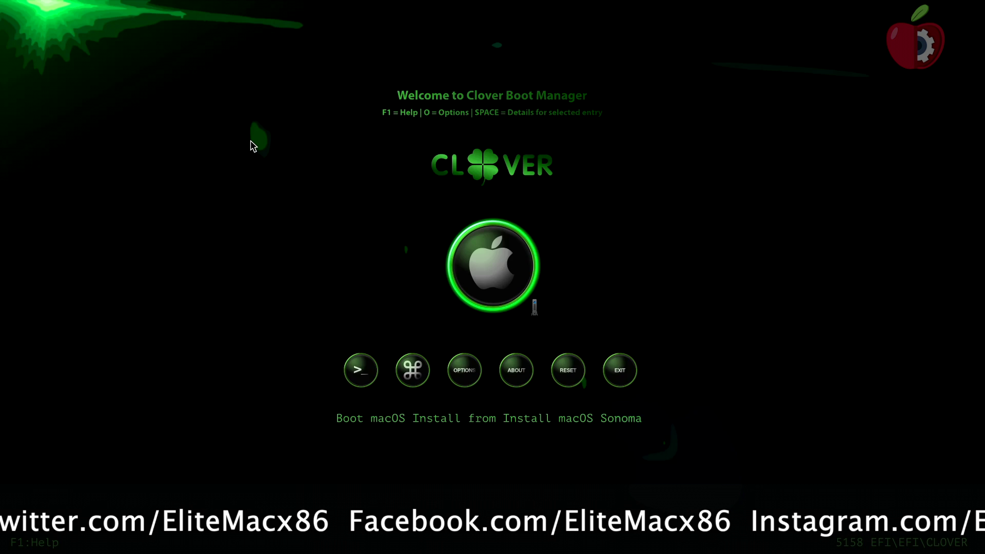
pyautogui.press('Return')
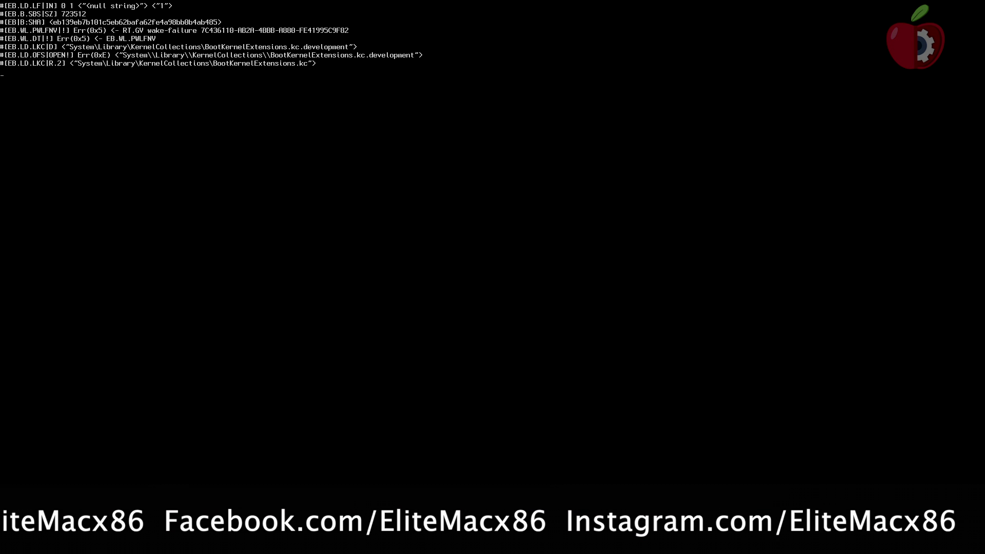